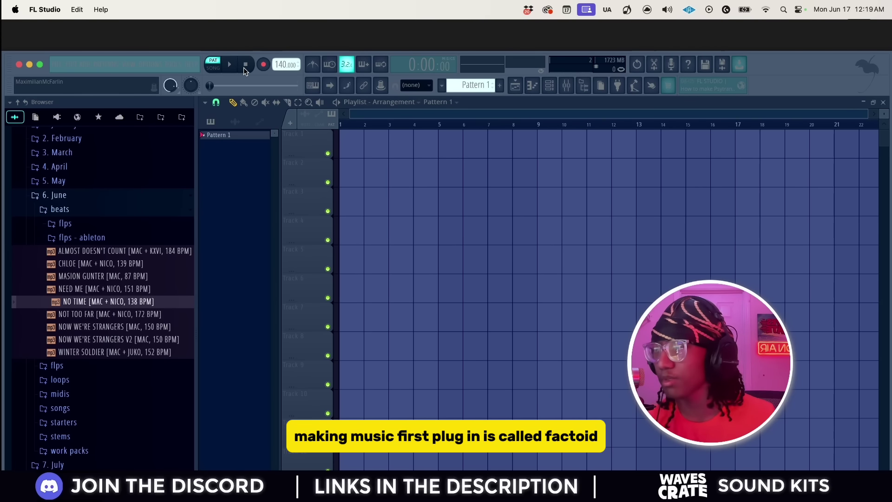
- Load the KEYMAJOR - HELIOS G (GUITAR) phrase from the ! Sample Resources folder into Factoid
{"action": "left_click", "coordinate": [549, 85]}
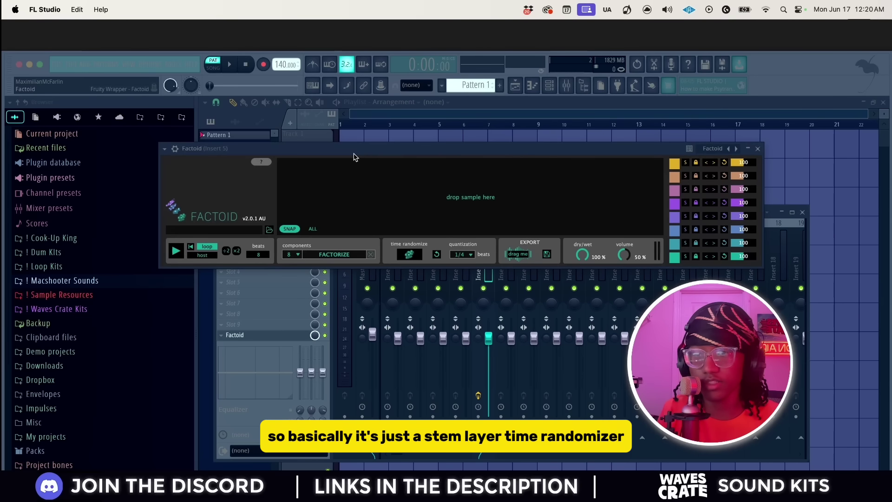
{"action": "left_click_drag", "start_coordinate": [311, 146], "coordinate": [352, 157]}
{"action": "left_click", "coordinate": [100, 296]}
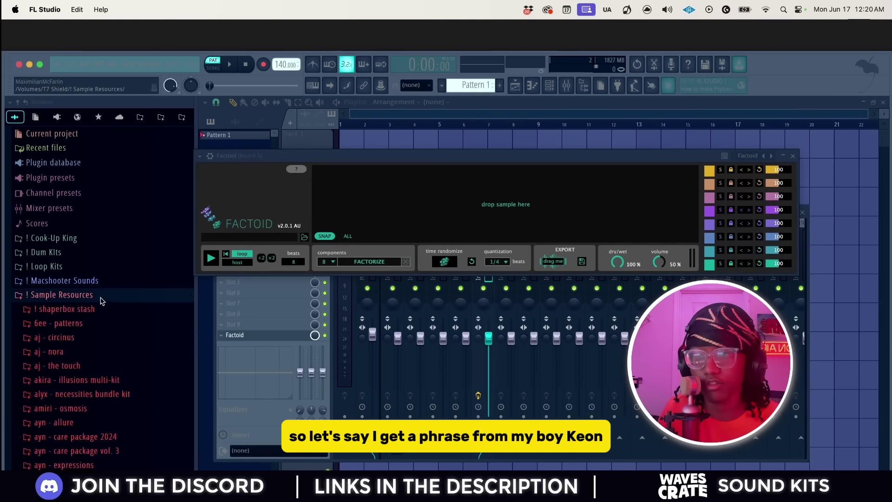
{"action": "scroll", "coordinate": [98, 292], "scroll_direction": "down", "scroll_amount": 20}
{"action": "scroll", "coordinate": [98, 289], "scroll_direction": "down", "scroll_amount": 20}
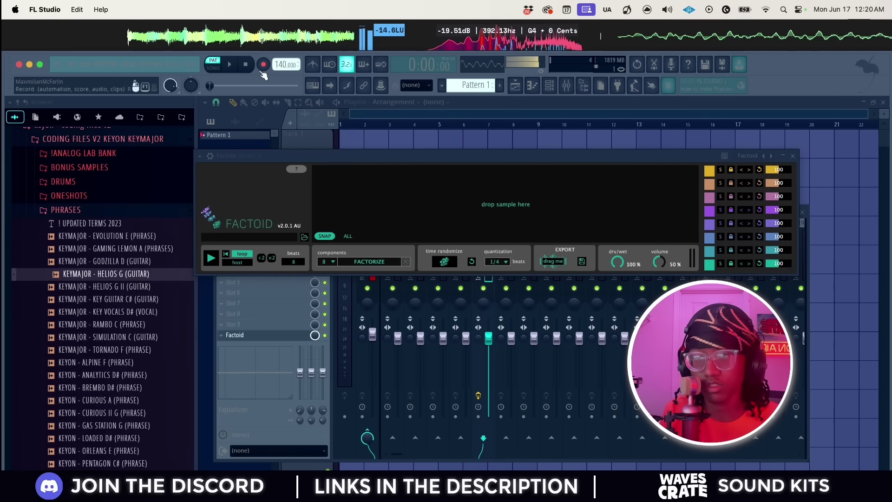
{"action": "left_click_drag", "start_coordinate": [144, 274], "coordinate": [478, 208]}
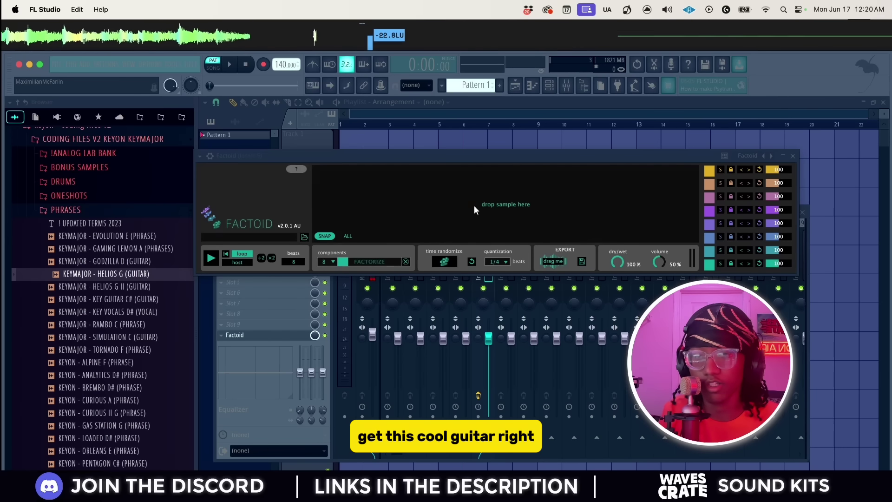
- Randomize the layers' timing in Factoid and, during playback, lower every layer except the last green one to 0
{"action": "left_click", "coordinate": [444, 261]}
{"action": "left_click", "coordinate": [219, 259]}
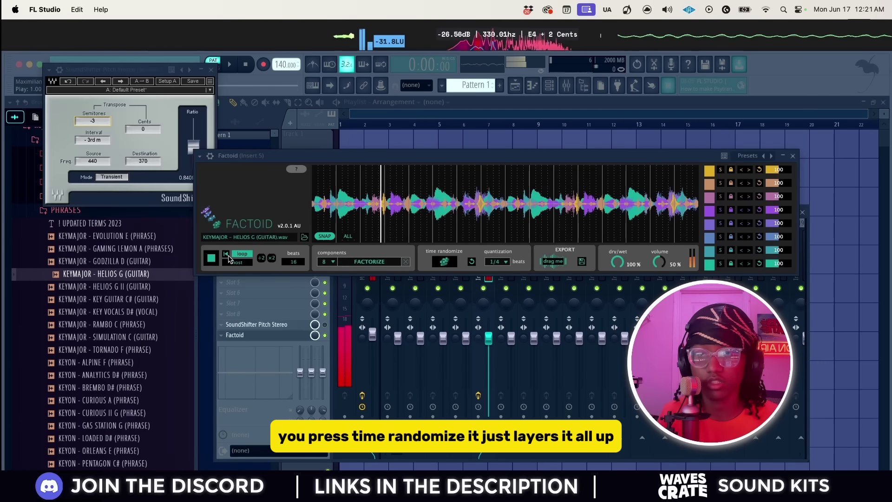
{"action": "left_click_drag", "start_coordinate": [779, 201], "coordinate": [779, 223]}
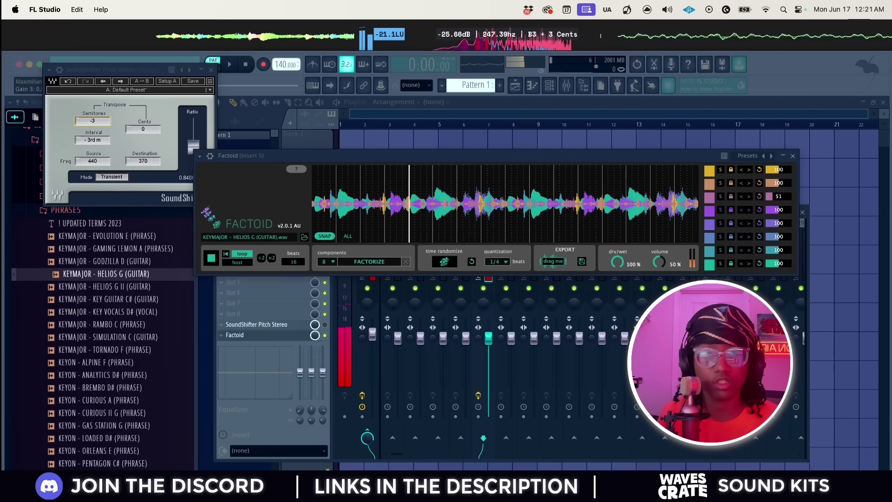
{"action": "left_click_drag", "start_coordinate": [775, 174], "coordinate": [762, 175]}
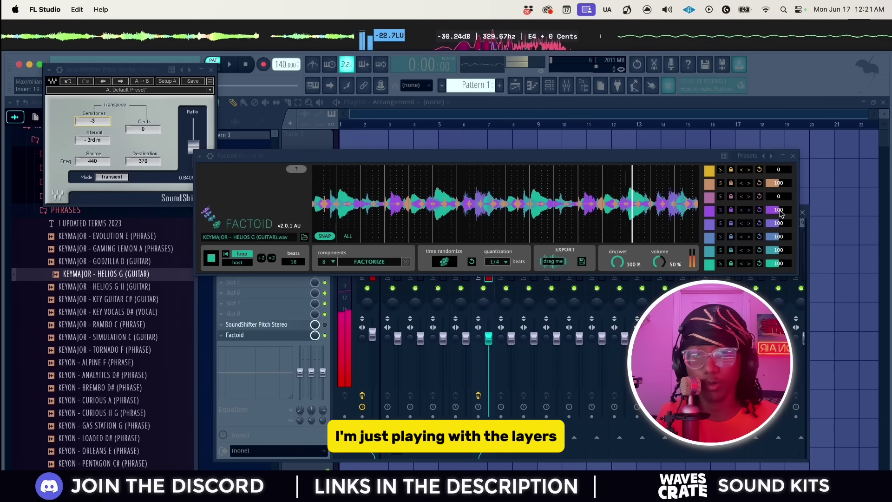
{"action": "left_click_drag", "start_coordinate": [779, 212], "coordinate": [762, 238]}
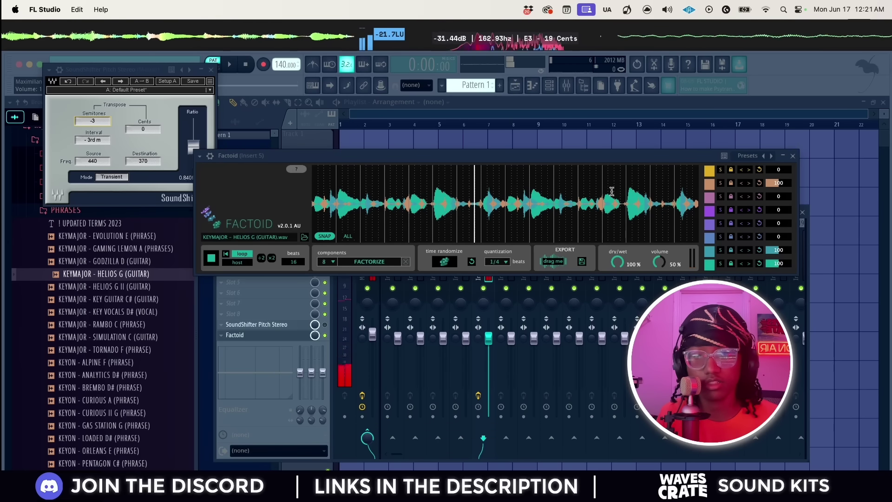
{"action": "left_click", "coordinate": [211, 70]}
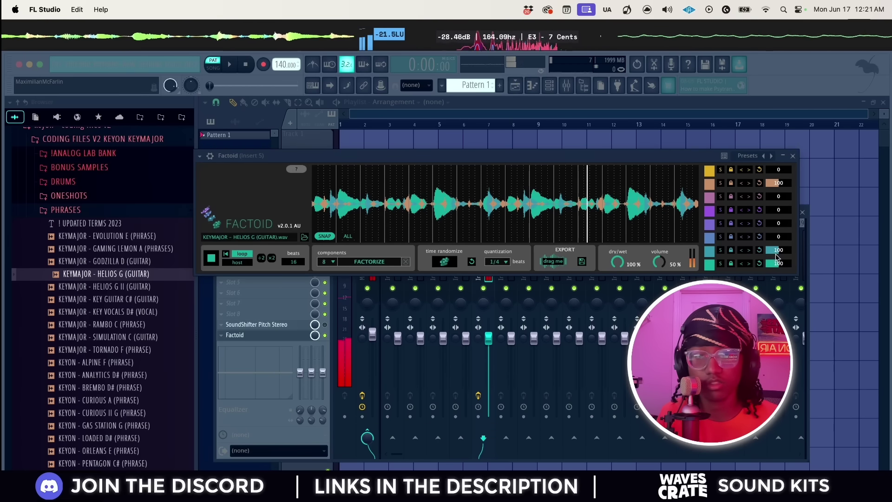
{"action": "left_click_drag", "start_coordinate": [776, 252], "coordinate": [777, 274]}
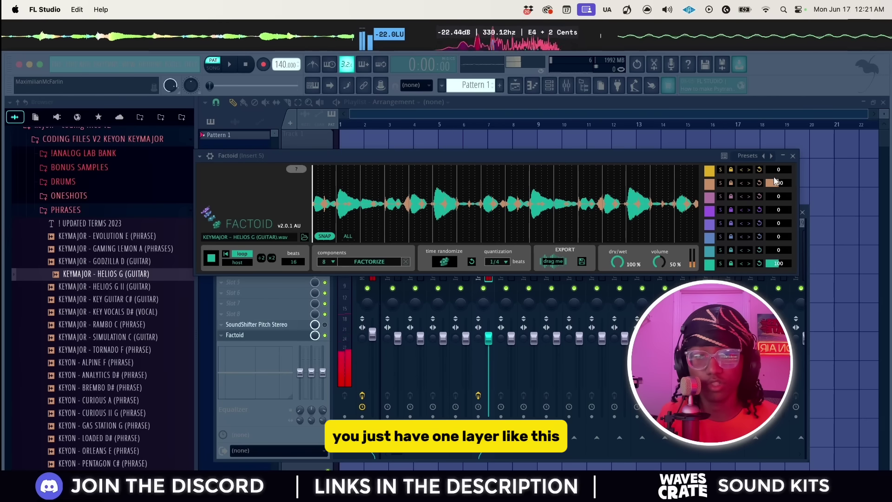
{"action": "left_click_drag", "start_coordinate": [780, 186], "coordinate": [766, 170]}
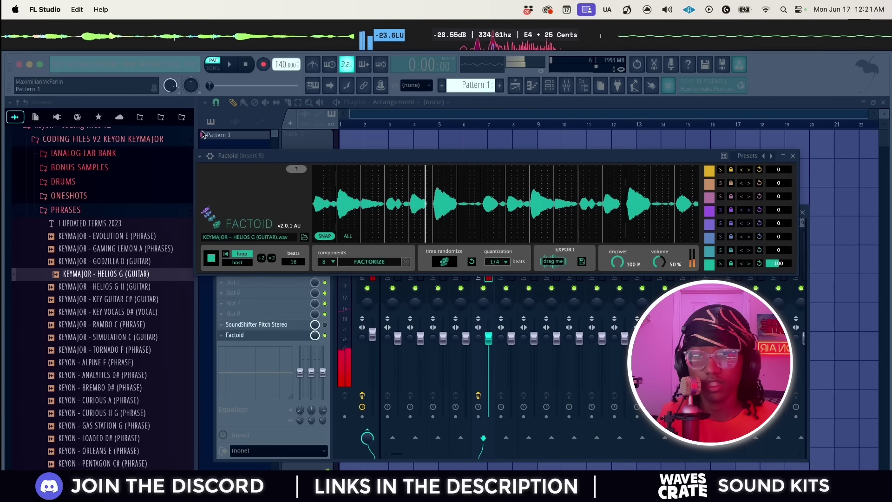
{"action": "left_click", "coordinate": [212, 259]}
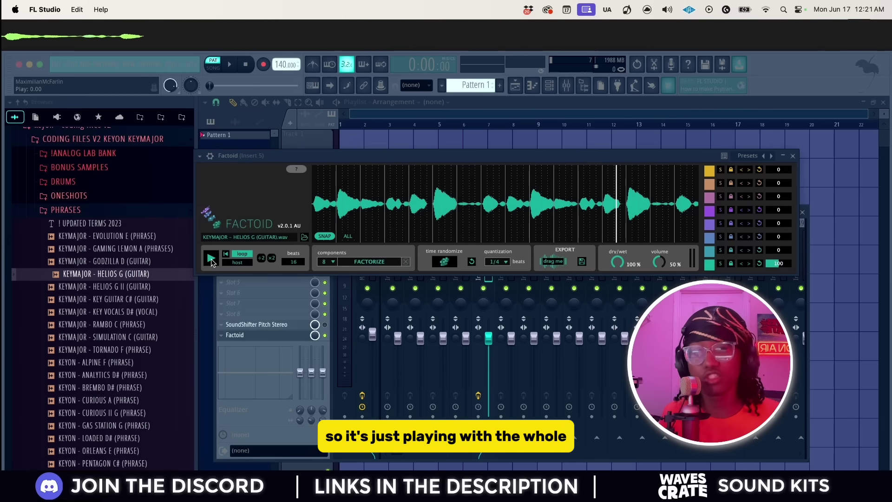
- Randomize the timing of the remaining green layer three more times and audition the result from the start
{"action": "left_click", "coordinate": [444, 262]}
{"action": "left_click", "coordinate": [444, 262]}
{"action": "left_click", "coordinate": [444, 261]}
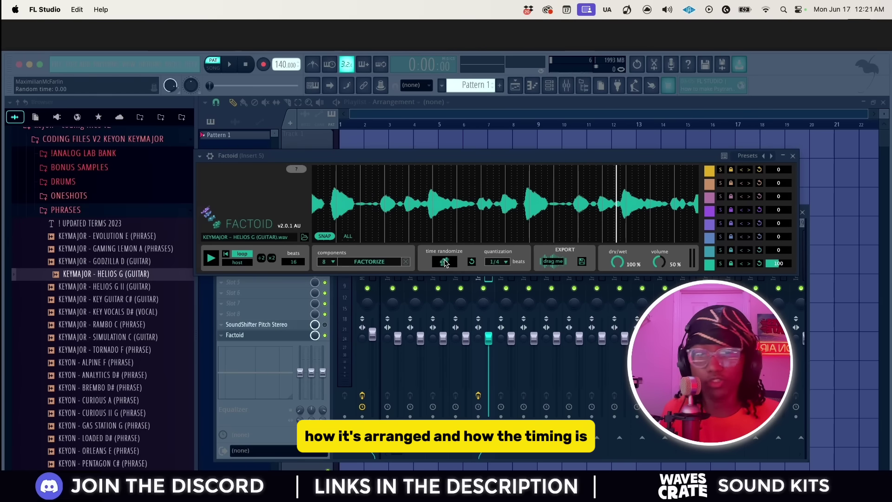
{"action": "left_click", "coordinate": [444, 262]}
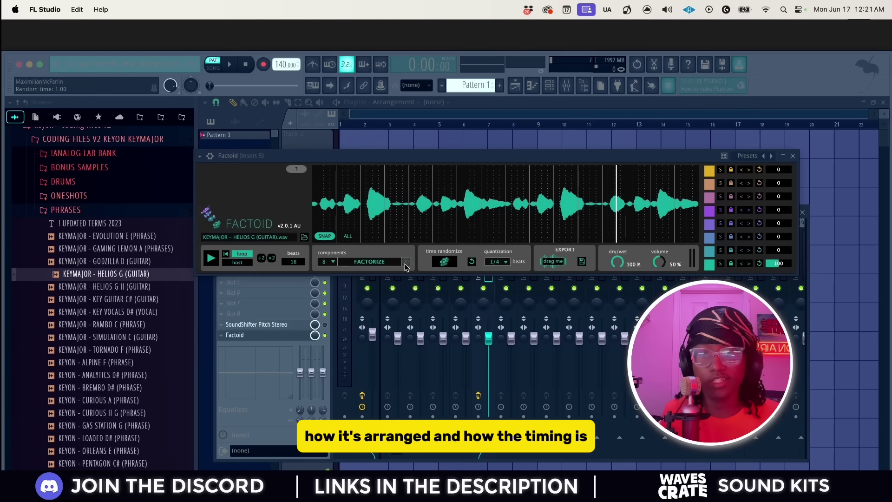
{"action": "left_click", "coordinate": [226, 255]}
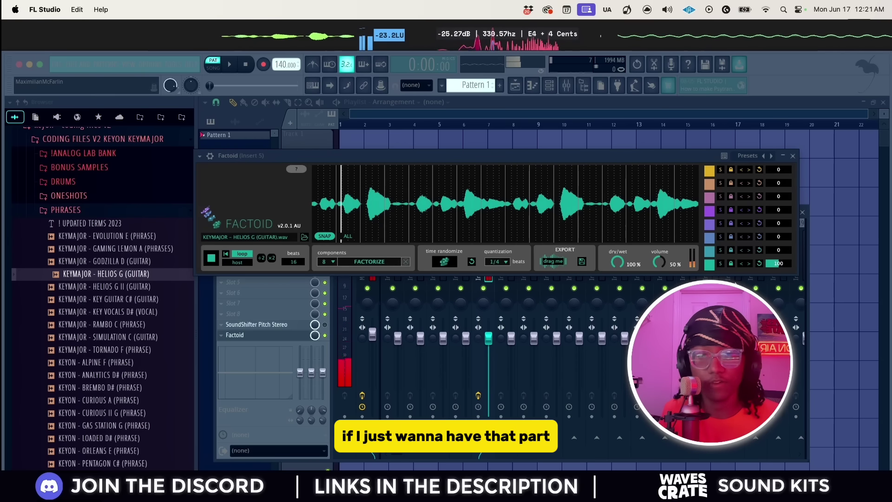
{"action": "left_click", "coordinate": [211, 257]}
- Lower the green layer to 0, raise the orange second layer to 200 and audition it
{"action": "mouse_move", "coordinate": [778, 262]}
{"action": "left_mouse_down"}
{"action": "mouse_move", "coordinate": [791, 263]}
{"action": "mouse_move", "coordinate": [765, 264]}
{"action": "left_mouse_up"}
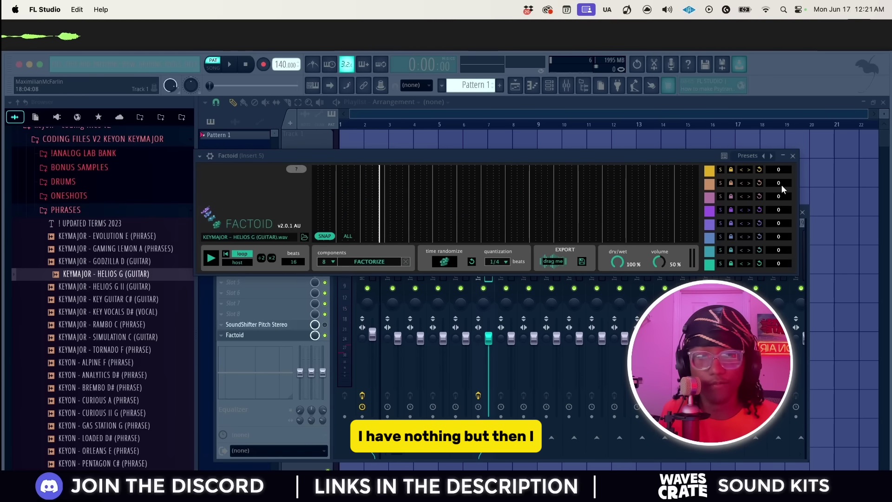
{"action": "left_click_drag", "start_coordinate": [780, 183], "coordinate": [780, 116]}
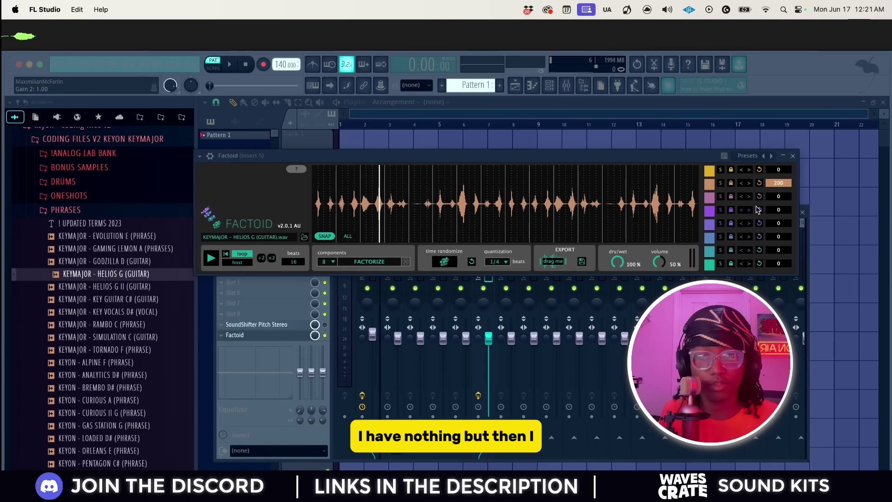
{"action": "left_click", "coordinate": [216, 259]}
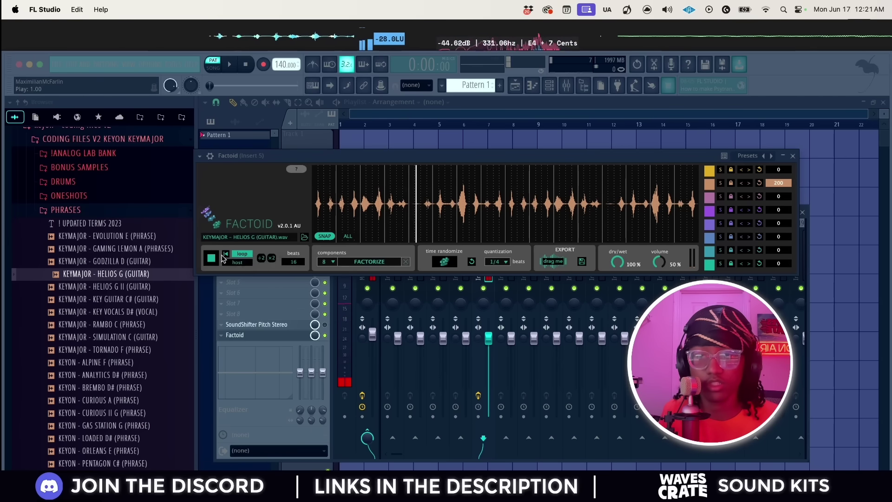
{"action": "left_click", "coordinate": [217, 259]}
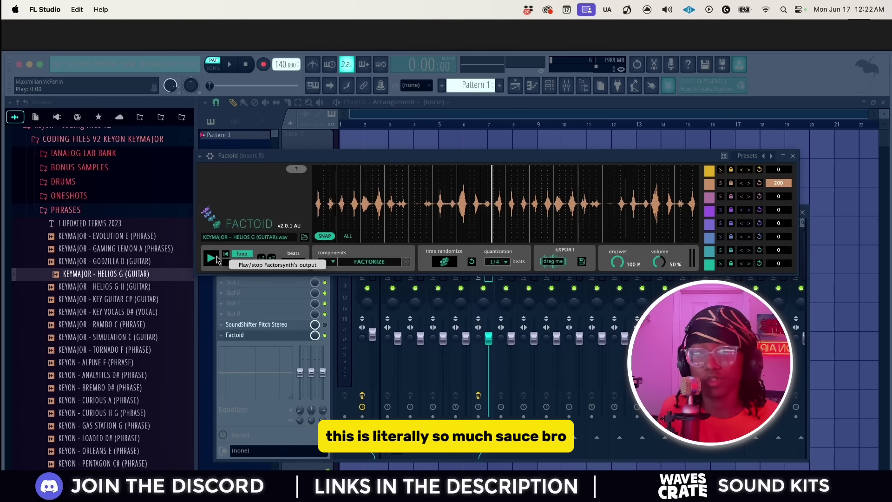
{"action": "left_click", "coordinate": [225, 254]}
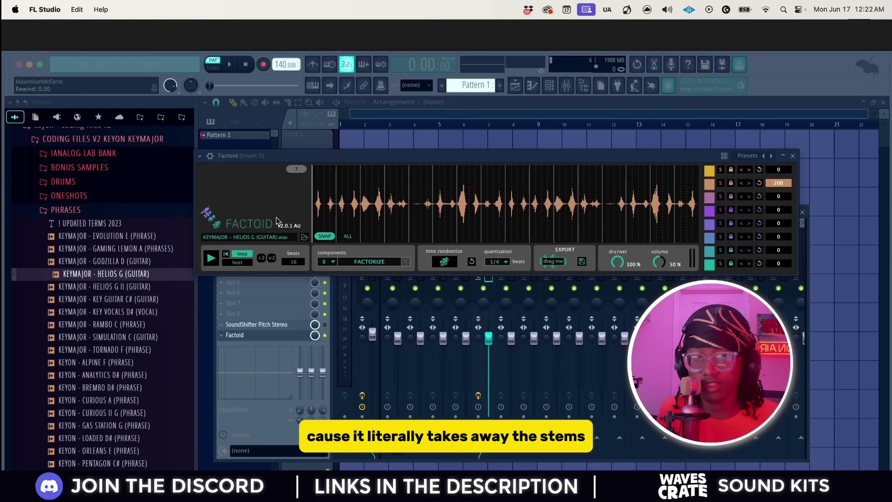
- Try the pink third layer alone at 200, switch to only the purple fourth layer at 133 and audition it
{"action": "double_click", "coordinate": [778, 184]}
{"action": "left_click_drag", "start_coordinate": [774, 199], "coordinate": [788, 75]}
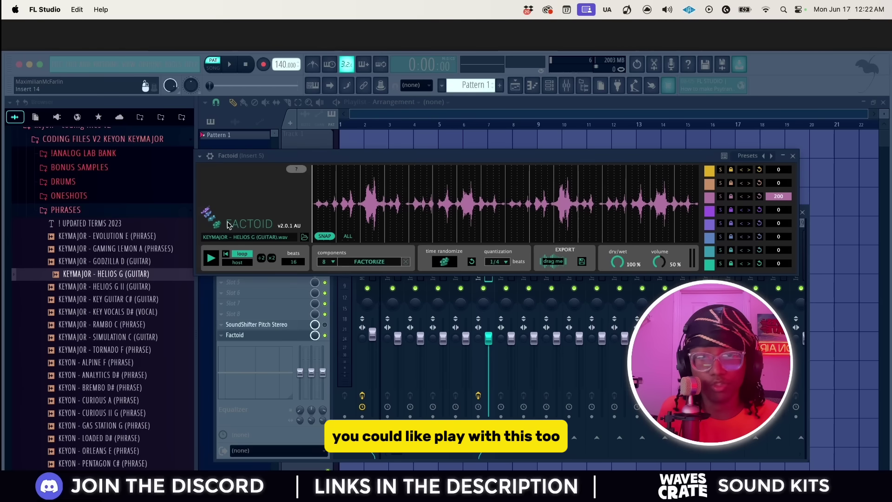
{"action": "left_click_drag", "start_coordinate": [776, 211], "coordinate": [777, 153]}
{"action": "left_click_drag", "start_coordinate": [777, 197], "coordinate": [780, 320]}
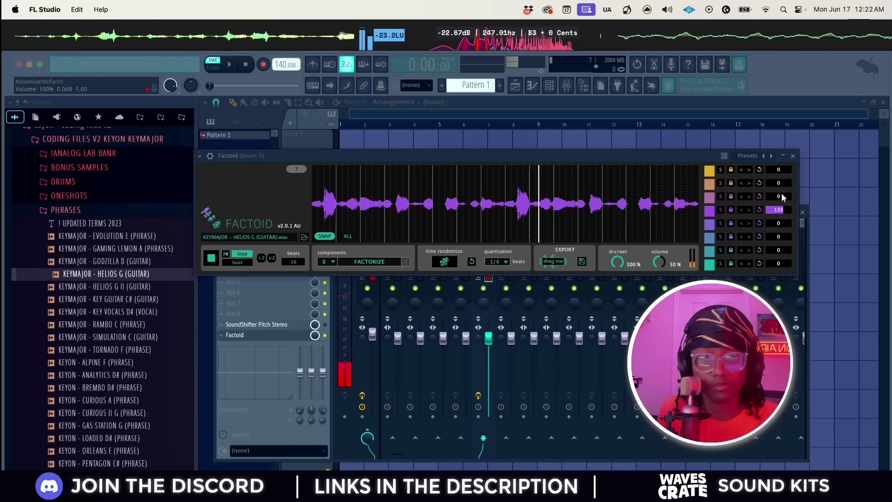
{"action": "left_click", "coordinate": [211, 257]}
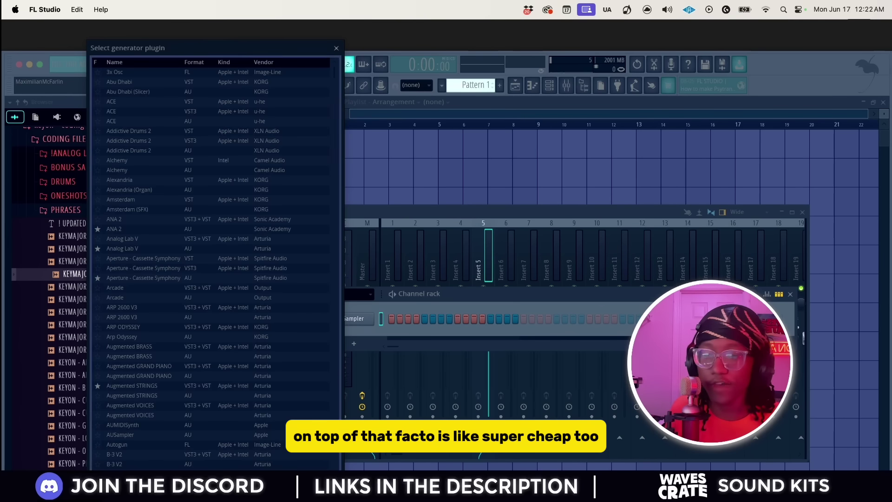
{"action": "type", "text": "wolf"}
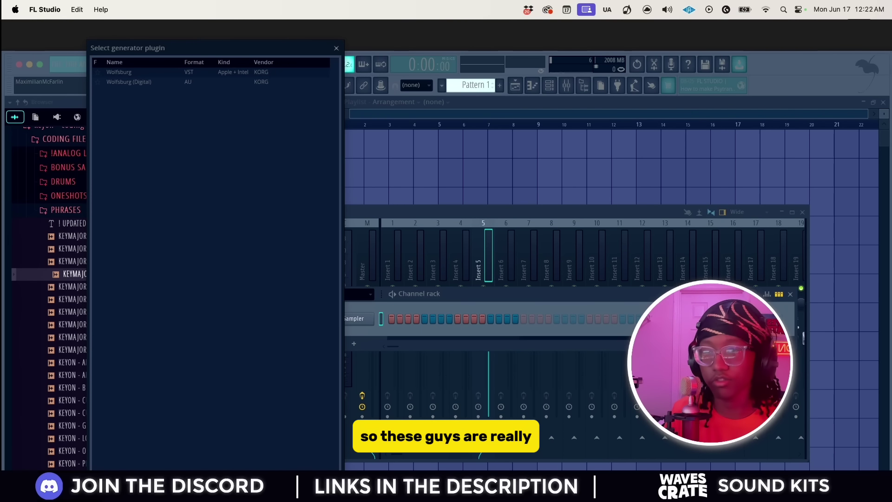
{"action": "key", "text": "BackSpace"}
{"action": "key", "text": "BackSpace"}
{"action": "key", "text": "BackSpace"}
{"action": "key", "text": "BackSpace"}
- Search the generator plugin list for "fact" and load Factorsynth, moving its window clear of the sample browser
{"action": "type", "text": "fact"}
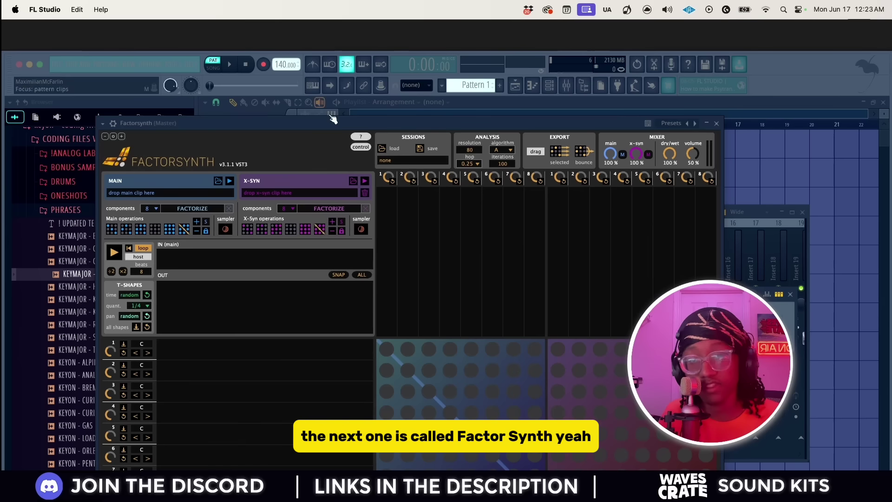
{"action": "left_click_drag", "start_coordinate": [360, 123], "coordinate": [504, 146]}
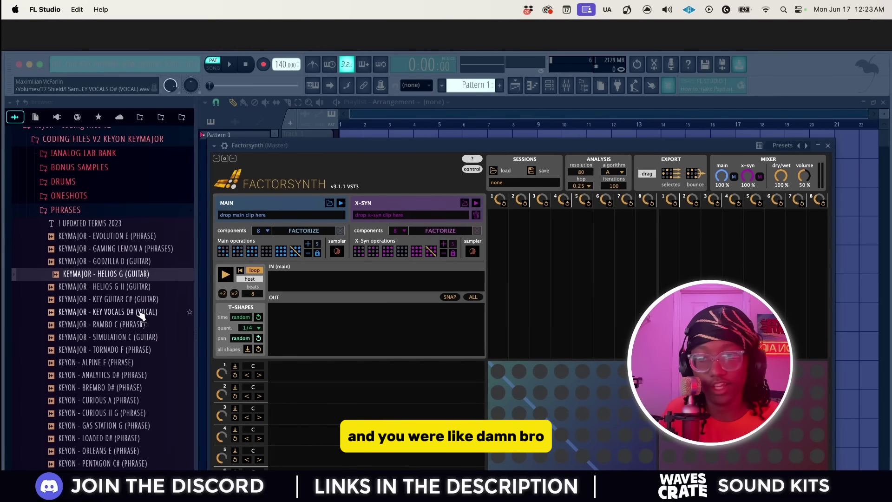
- Load the KEYON - TRANSFER C (PHRASE) sample as Factorsynth's main clip
{"action": "scroll", "coordinate": [138, 309], "scroll_direction": "down", "scroll_amount": 3}
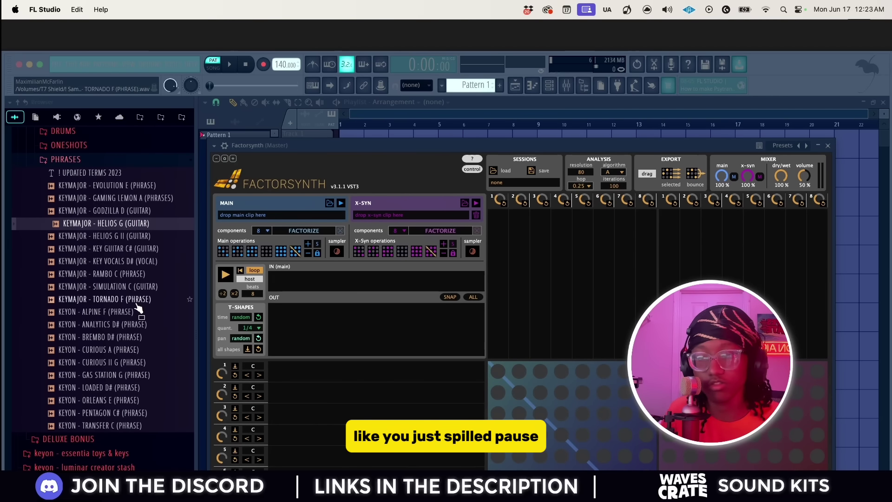
{"action": "scroll", "coordinate": [137, 309], "scroll_direction": "down", "scroll_amount": 3}
{"action": "left_click", "coordinate": [115, 375]}
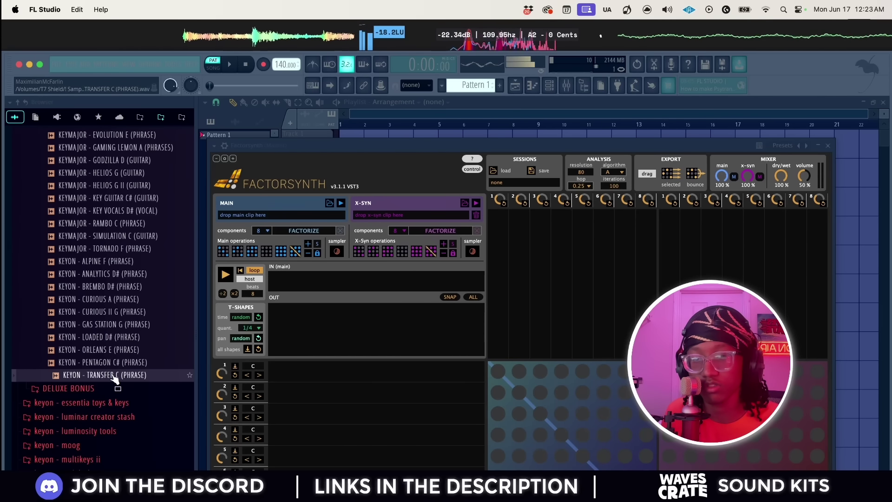
{"action": "left_click_drag", "start_coordinate": [115, 379], "coordinate": [301, 214]}
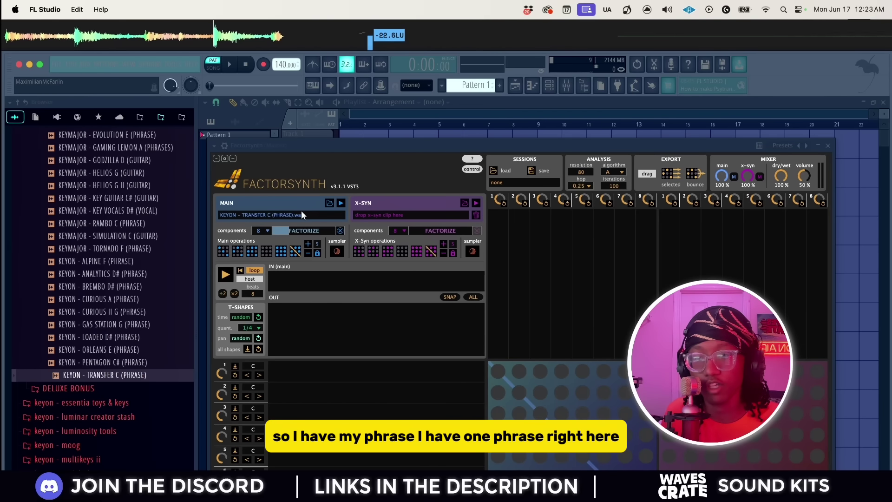
- Load the KEYMAJOR - SIMULATION C (GUITAR) sample as Factorsynth's X-Syn clip
{"action": "scroll", "coordinate": [126, 278], "scroll_direction": "up", "scroll_amount": 3}
{"action": "left_click", "coordinate": [125, 275]}
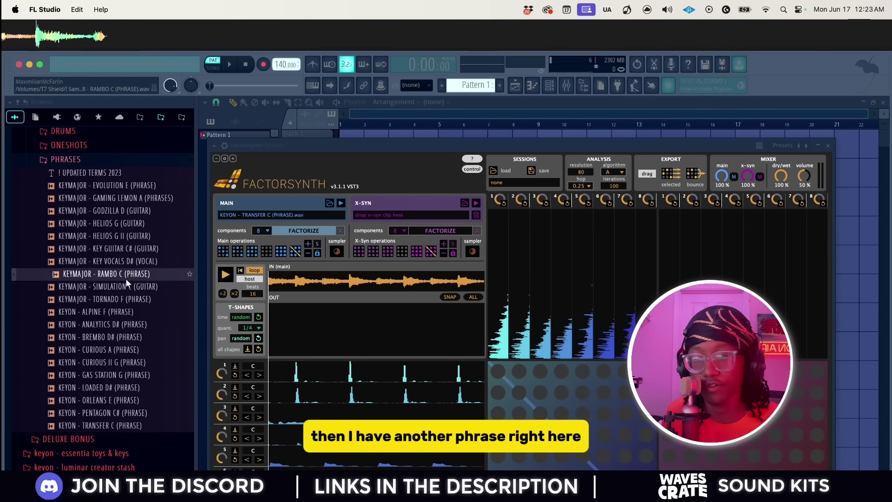
{"action": "left_click_drag", "start_coordinate": [126, 286], "coordinate": [413, 215]}
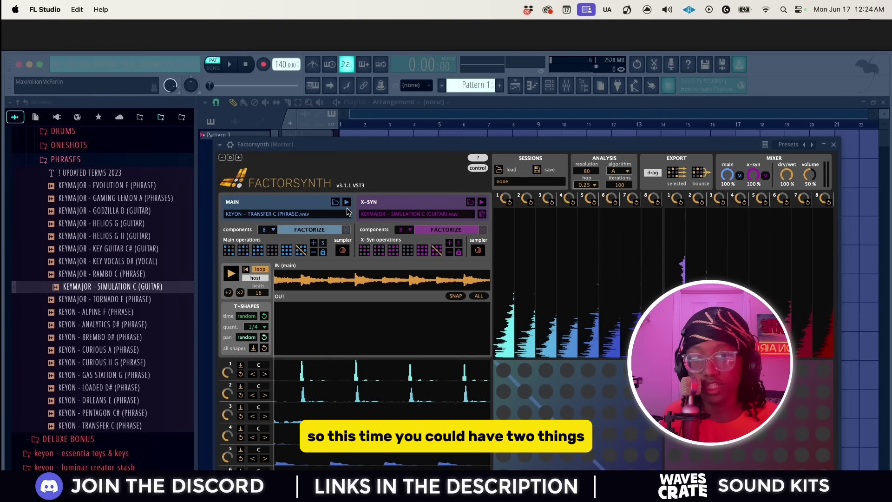
- Randomize the Main component matrix, and apply the Random and Scramble operations to the X-Syn matrix
{"action": "left_click", "coordinate": [257, 251]}
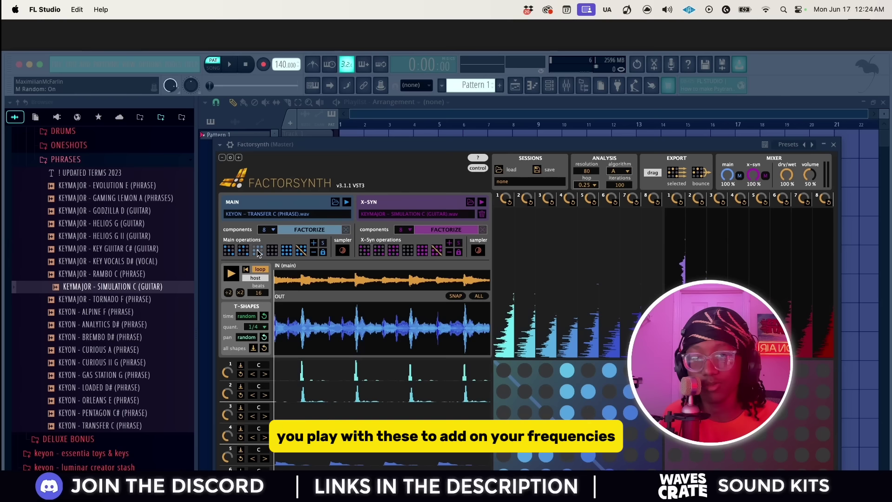
{"action": "left_click", "coordinate": [379, 251]}
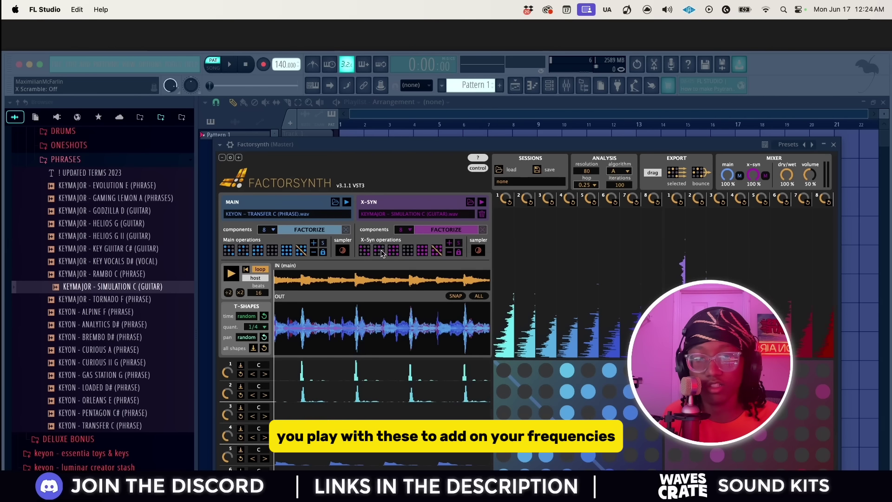
{"action": "left_click", "coordinate": [393, 251]}
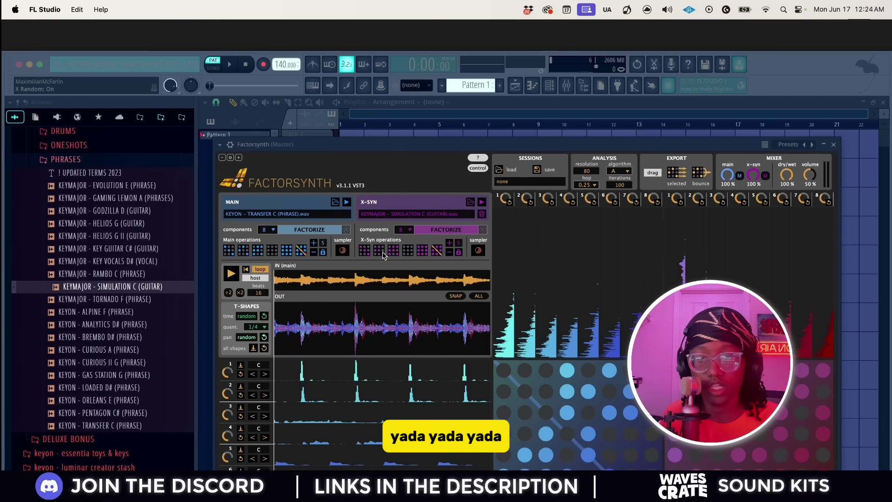
{"action": "left_click", "coordinate": [382, 252]}
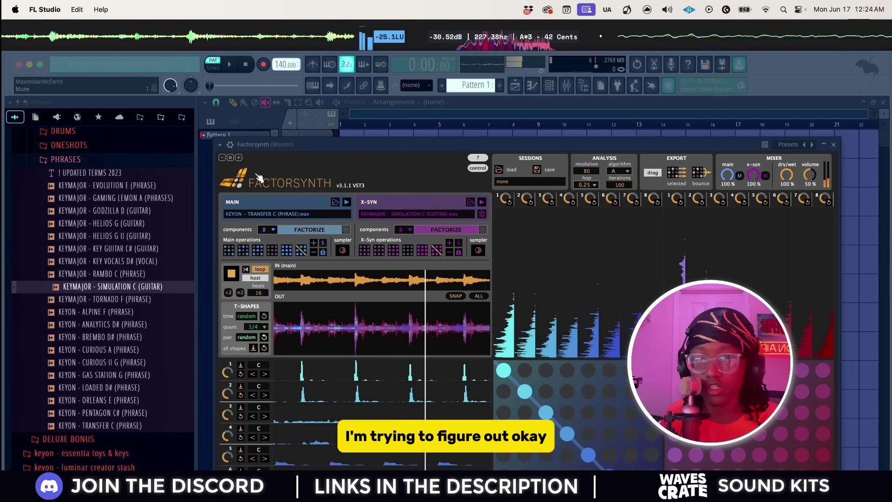
- Stop Factorsynth's playback and audition the X-Syn source clip on its own
{"action": "left_click", "coordinate": [230, 273]}
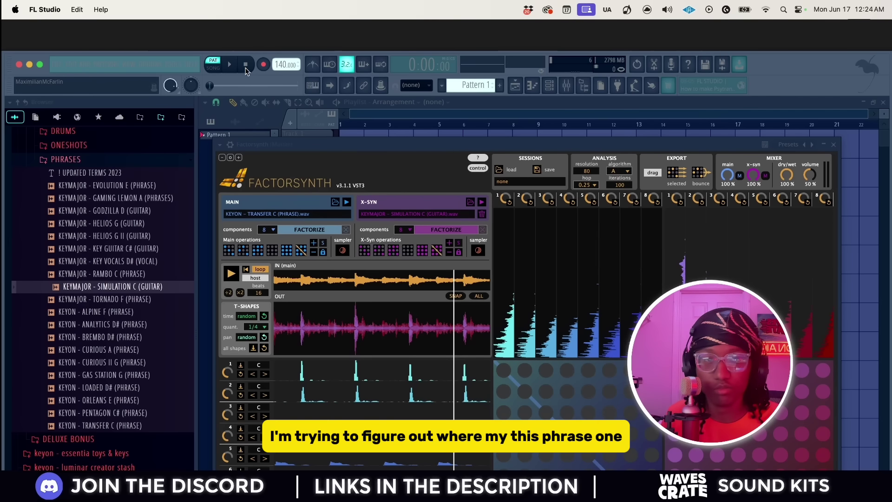
{"action": "left_click", "coordinate": [480, 204]}
{"action": "left_click", "coordinate": [480, 204]}
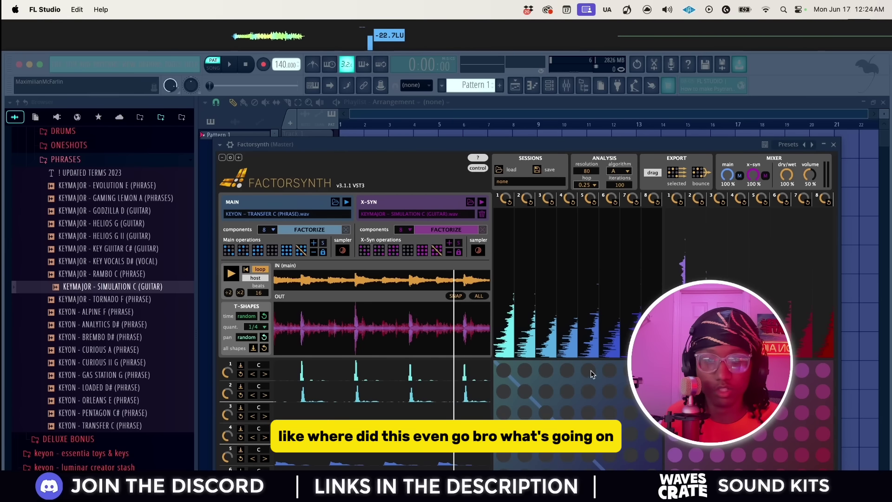
- Re-randomize the X-Syn component matrix, scramble it during playback, and stop the output
{"action": "left_click", "coordinate": [397, 253]}
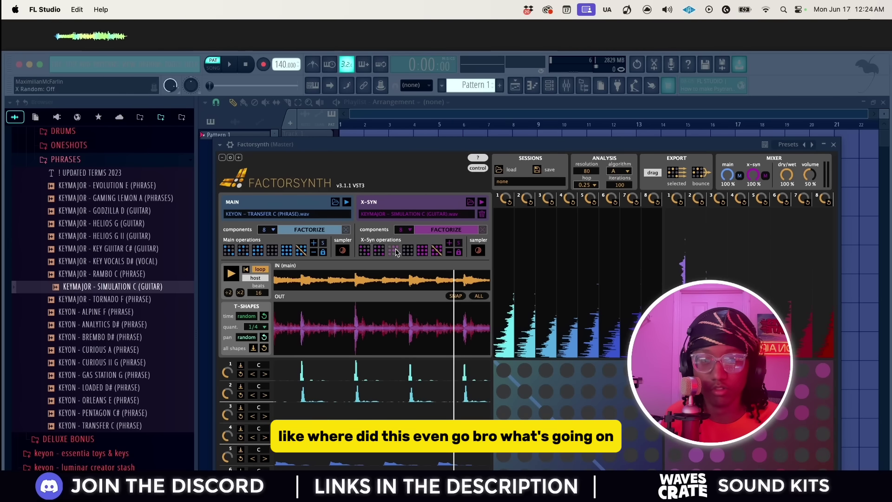
{"action": "left_click", "coordinate": [232, 275]}
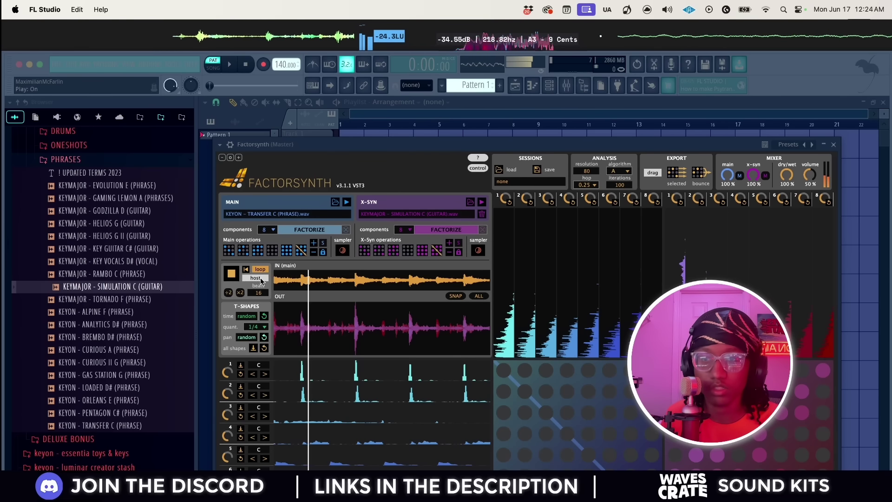
{"action": "left_click", "coordinate": [380, 252]}
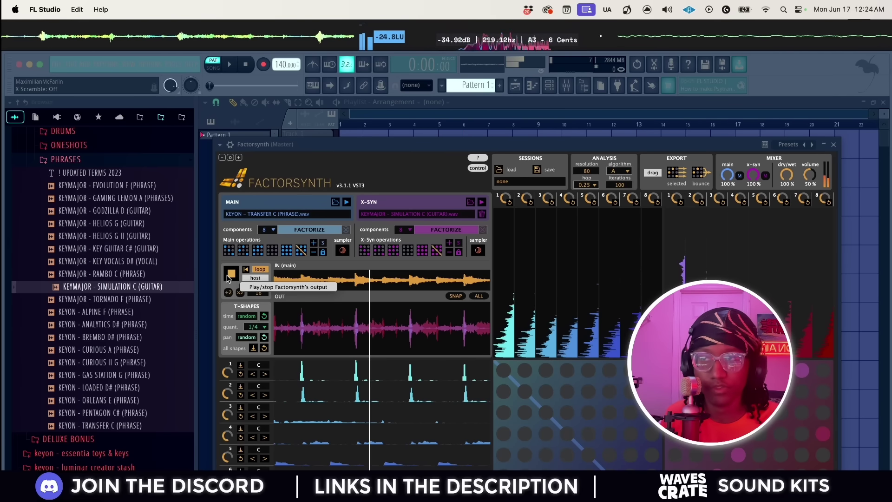
{"action": "left_click", "coordinate": [228, 278]}
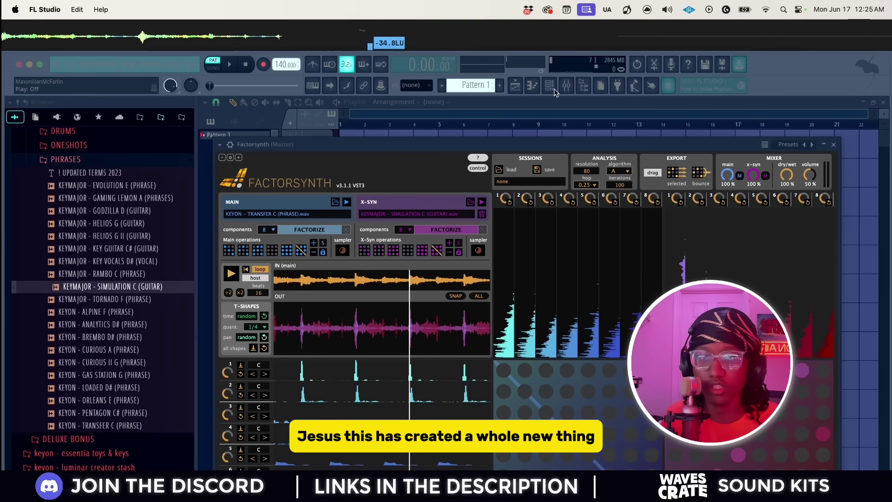
- Close the Factorsynth window, reopen it from its channel in the channel rack, and shift the window slightly
{"action": "left_click", "coordinate": [555, 90]}
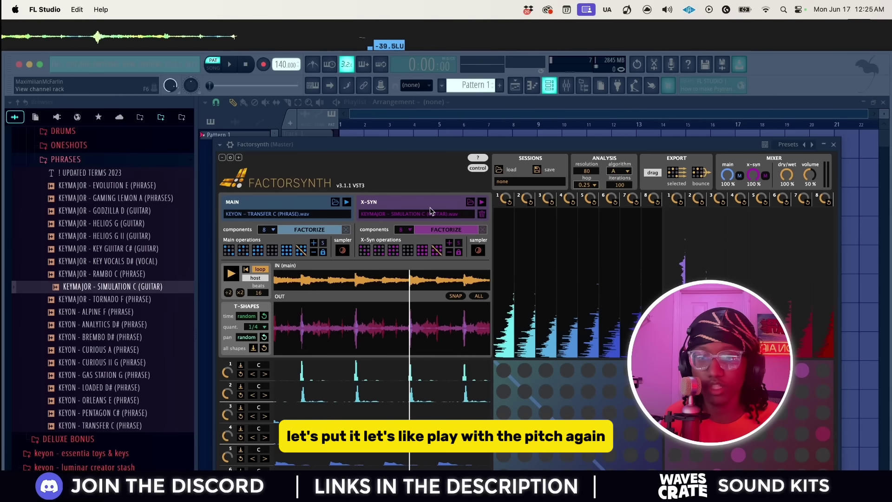
{"action": "left_click", "coordinate": [834, 145]}
{"action": "left_click", "coordinate": [556, 87]}
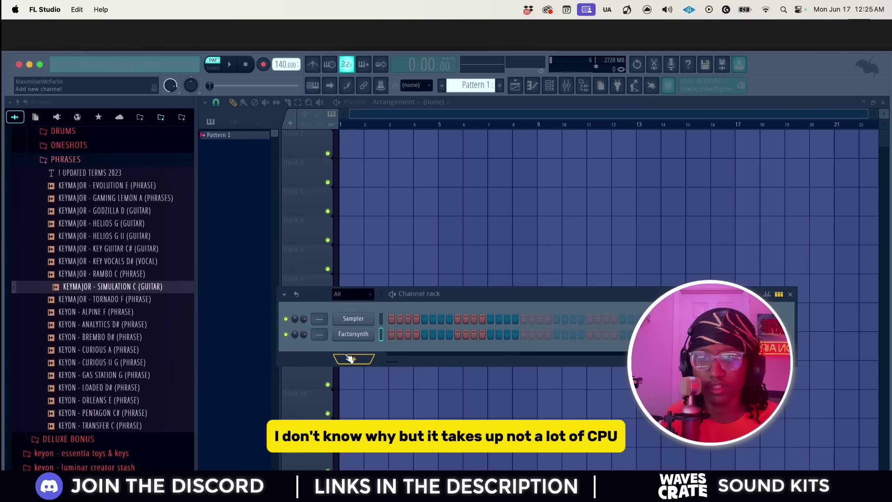
{"action": "left_click", "coordinate": [354, 334]}
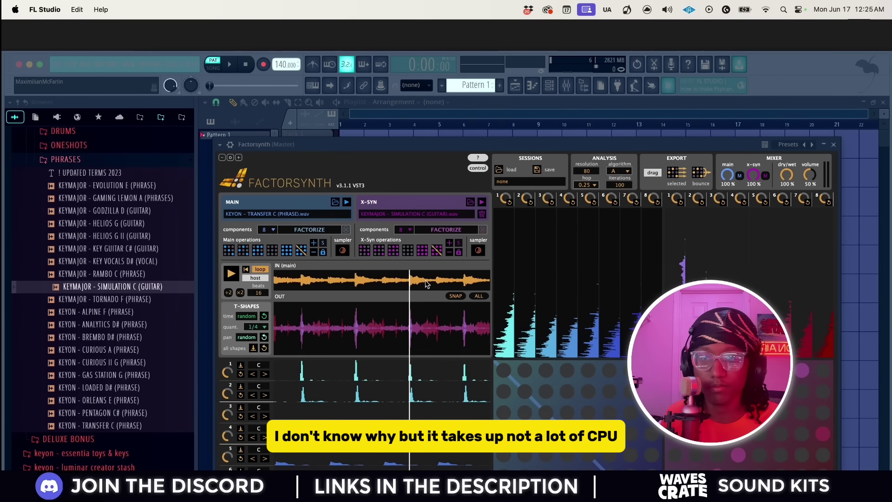
{"action": "mouse_move", "coordinate": [517, 152]}
{"action": "left_mouse_down"}
{"action": "mouse_move", "coordinate": [537, 141]}
{"action": "mouse_move", "coordinate": [512, 156]}
{"action": "left_mouse_up"}
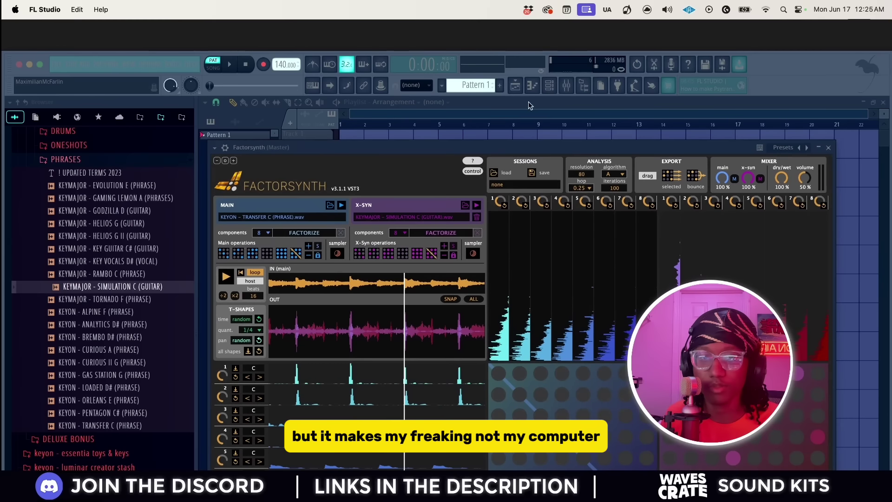
- Play Factorsynth's output briefly and stop it
{"action": "left_click", "coordinate": [549, 86]}
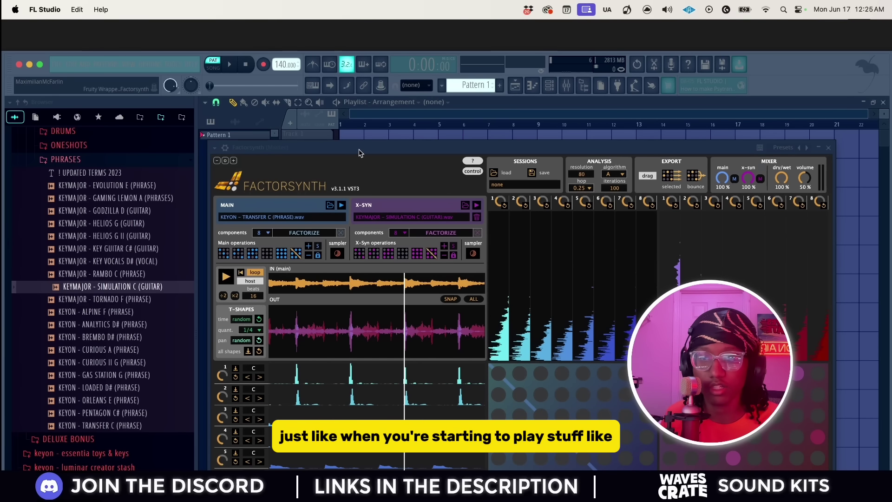
{"action": "left_click_drag", "start_coordinate": [359, 150], "coordinate": [361, 150]}
{"action": "left_click", "coordinate": [227, 276]}
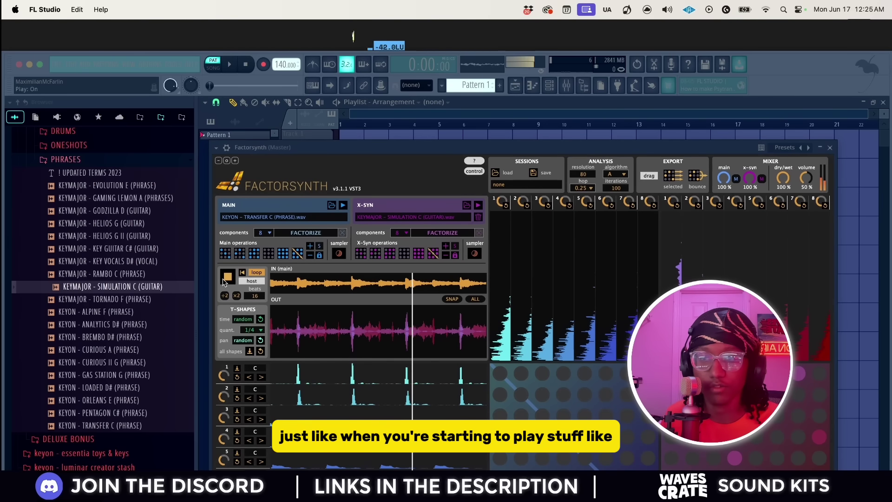
{"action": "left_click", "coordinate": [550, 87]}
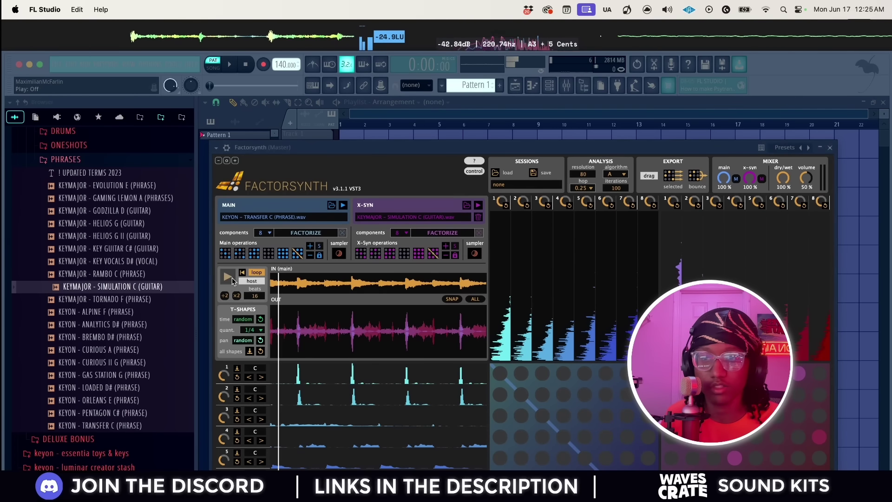
- Set the transposition of SoundShifter Pitch Stereo on the Master mixer track to -1 semitone, and close the plugin and mixer
{"action": "left_click", "coordinate": [830, 147]}
{"action": "left_click", "coordinate": [567, 85]}
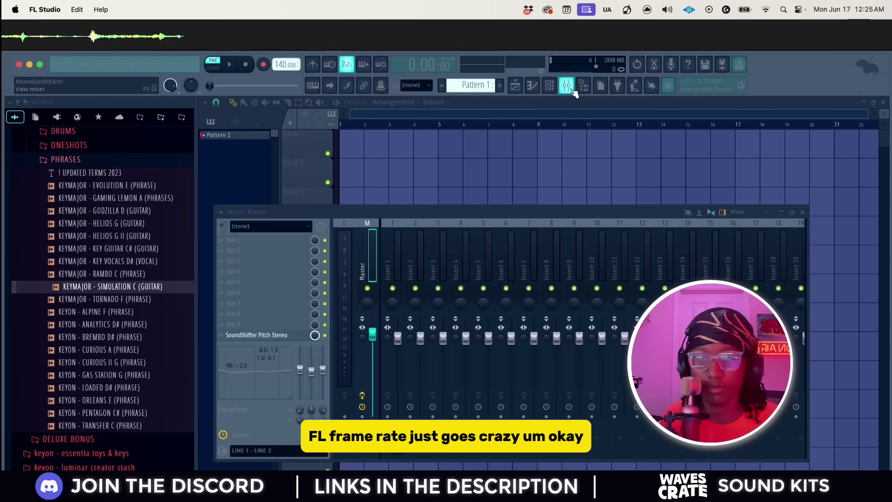
{"action": "left_click", "coordinate": [280, 334]}
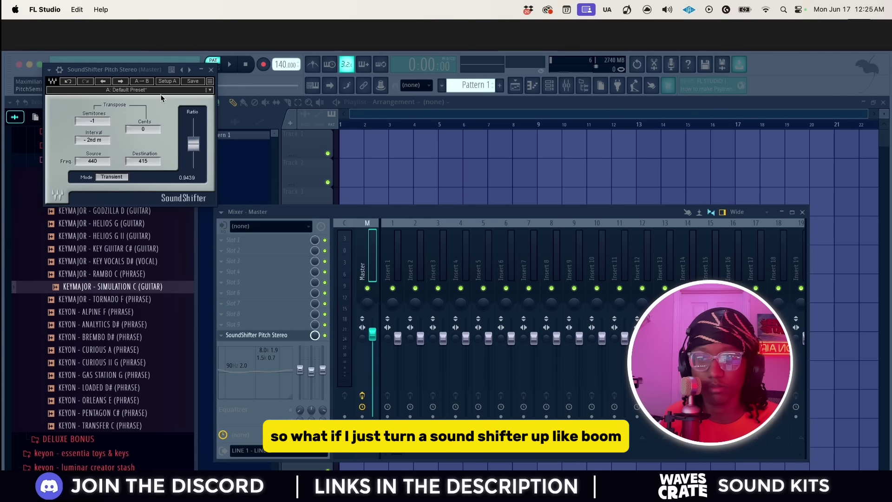
{"action": "left_click", "coordinate": [213, 72]}
{"action": "key", "text": "F9"}
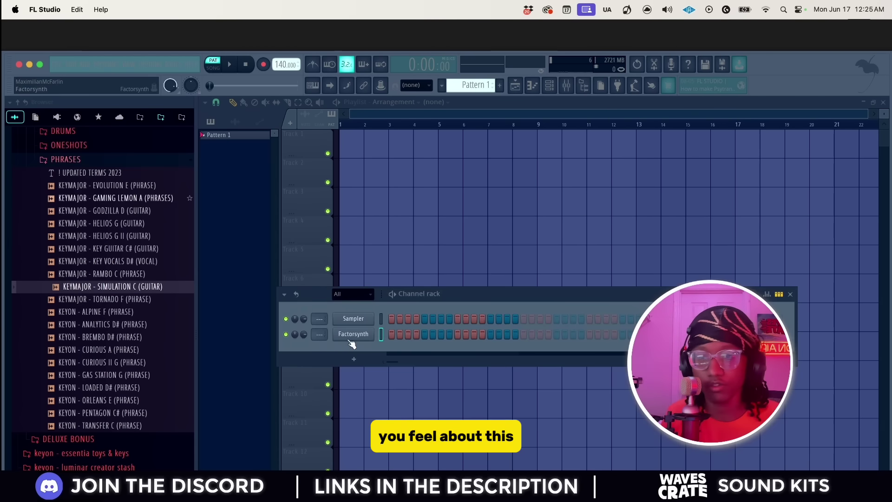
- Reopen Factorsynth, start its playback, and switch on additional individual component cells across the Main matrix
{"action": "left_click", "coordinate": [336, 335]}
{"action": "left_click", "coordinate": [232, 275]}
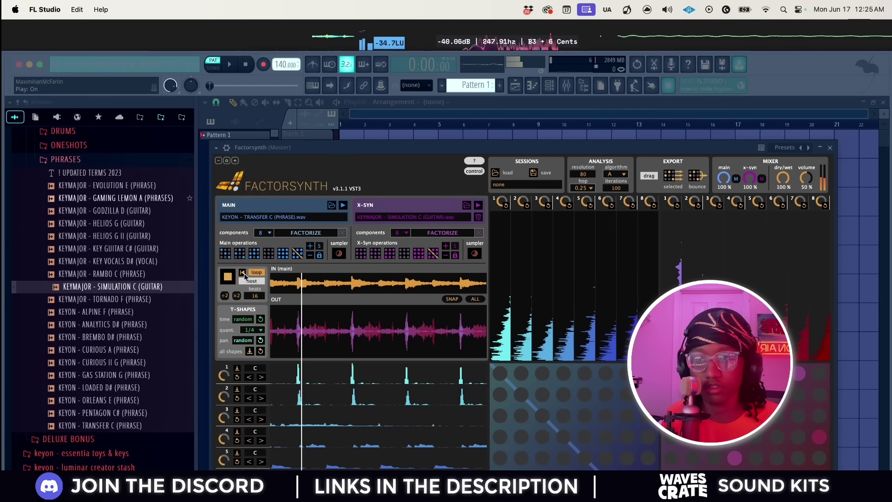
{"action": "left_click", "coordinate": [500, 373]}
{"action": "left_click", "coordinate": [541, 374]}
{"action": "left_click", "coordinate": [563, 394]}
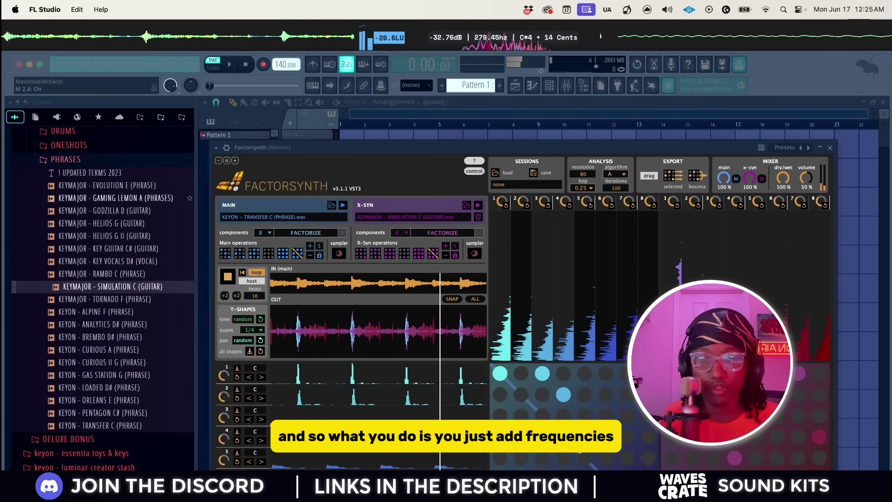
{"action": "left_click", "coordinate": [584, 436]}
{"action": "left_click", "coordinate": [626, 437]}
{"action": "left_click", "coordinate": [647, 395]}
{"action": "left_click", "coordinate": [542, 458]}
{"action": "left_click", "coordinate": [521, 436]}
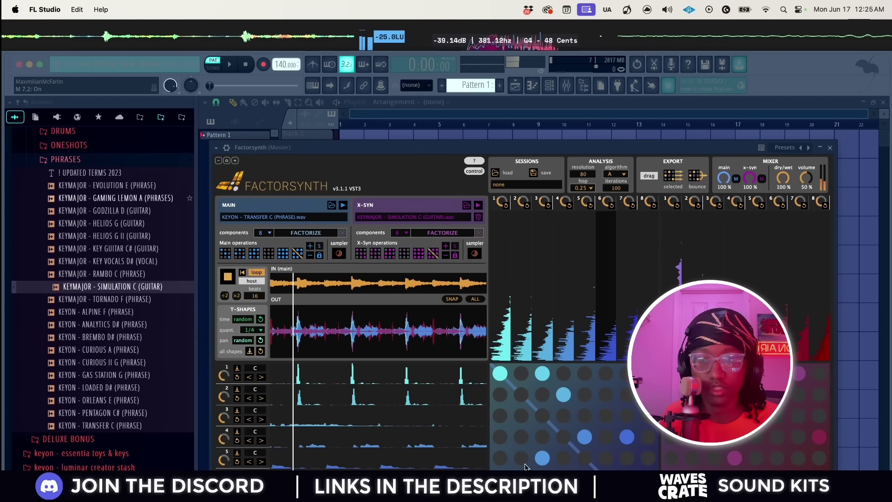
{"action": "left_click", "coordinate": [500, 436]}
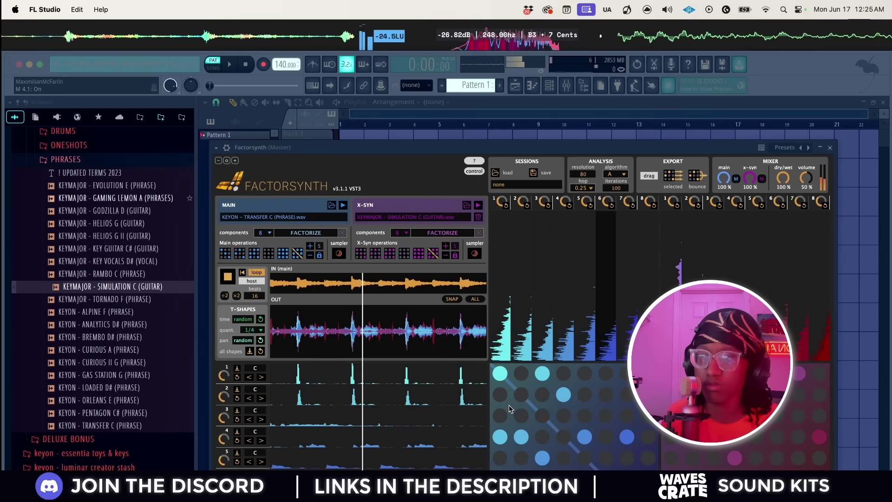
- Toggle individual component cells across the X-Syn matrix while the output plays
{"action": "left_click", "coordinate": [734, 457]}
{"action": "left_click", "coordinate": [713, 436]}
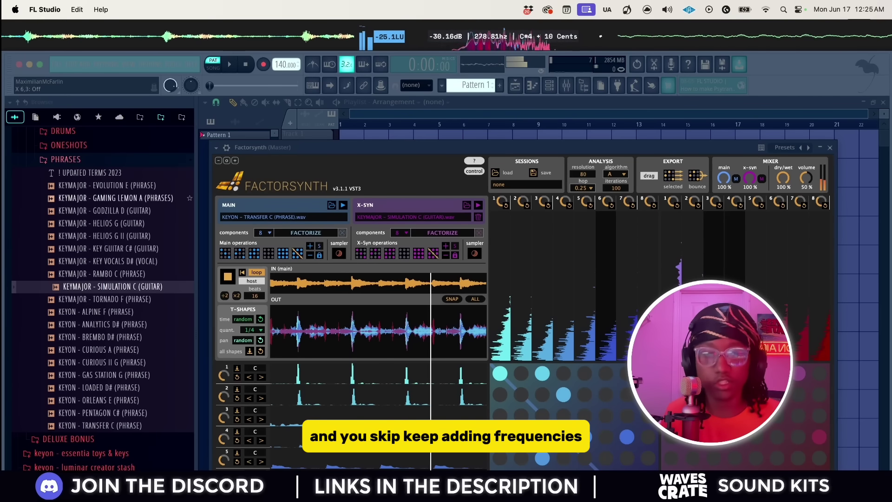
{"action": "left_click", "coordinate": [756, 415]}
{"action": "left_click", "coordinate": [820, 380]}
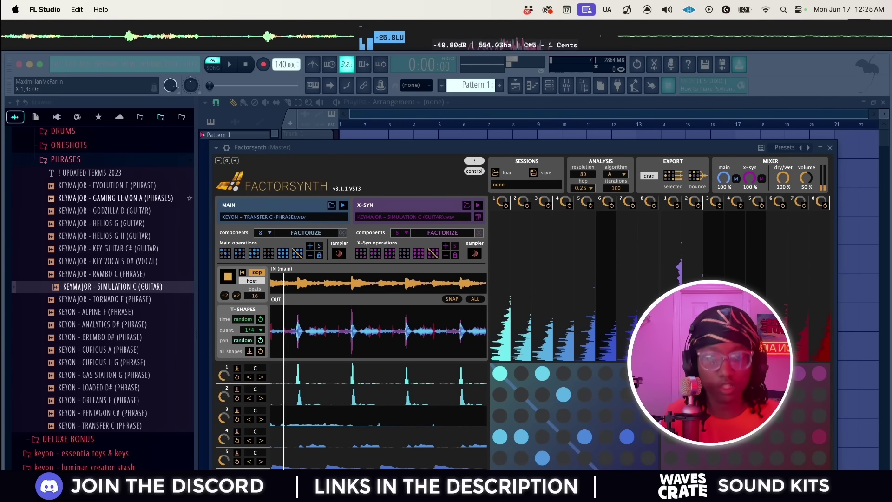
{"action": "left_click", "coordinate": [670, 437]}
{"action": "left_click", "coordinate": [671, 478]}
{"action": "left_click", "coordinate": [669, 460]}
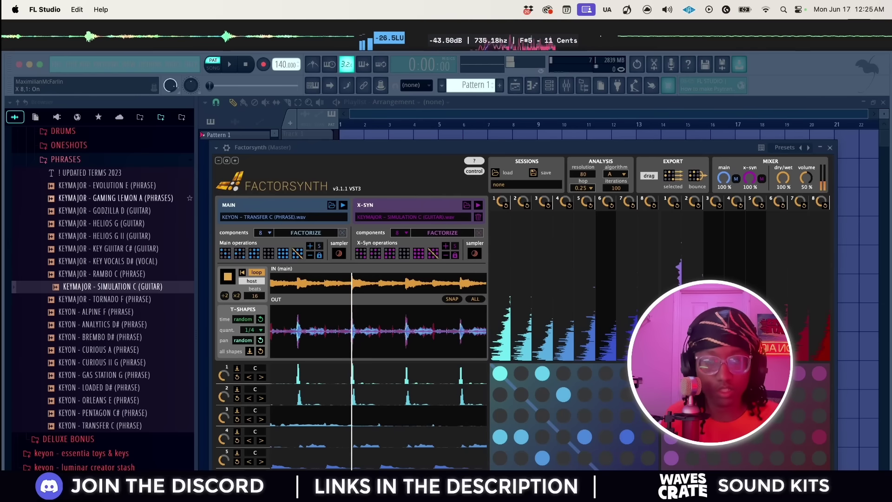
{"action": "left_click", "coordinate": [798, 394]}
{"action": "left_click", "coordinate": [777, 415]}
{"action": "left_click", "coordinate": [756, 437]}
{"action": "left_click", "coordinate": [713, 478]}
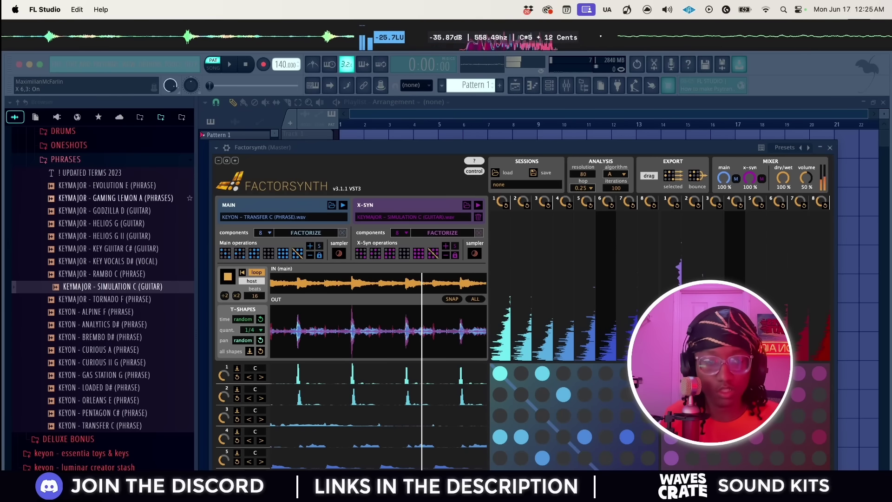
- Randomize the X-Syn matrix and the T-Shapes pan, and stop the playback
{"action": "left_click", "coordinate": [390, 253]}
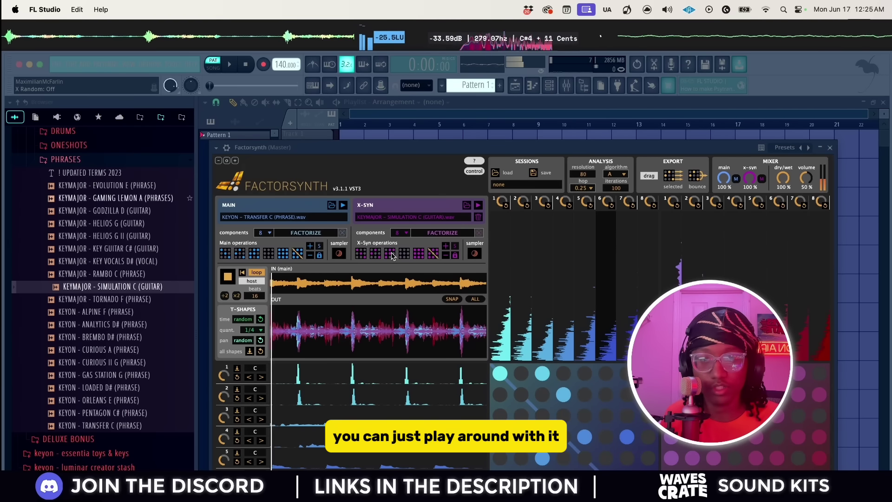
{"action": "left_click", "coordinate": [243, 340]}
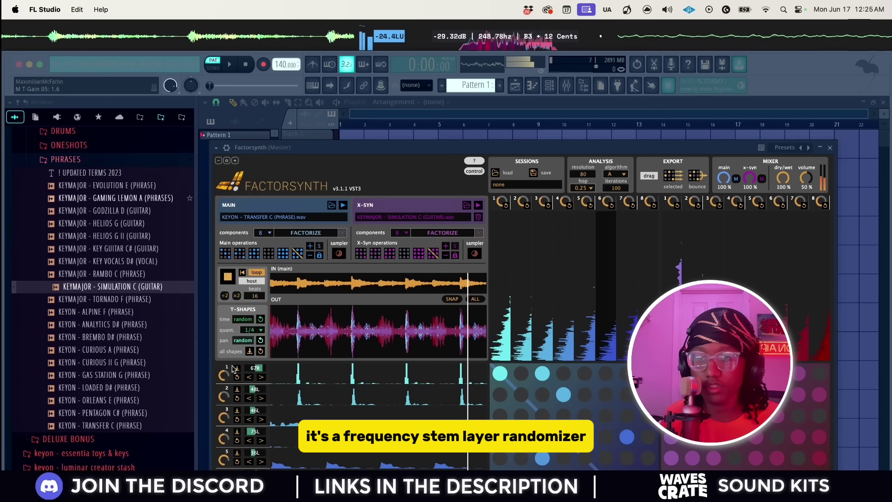
{"action": "left_click", "coordinate": [227, 276]}
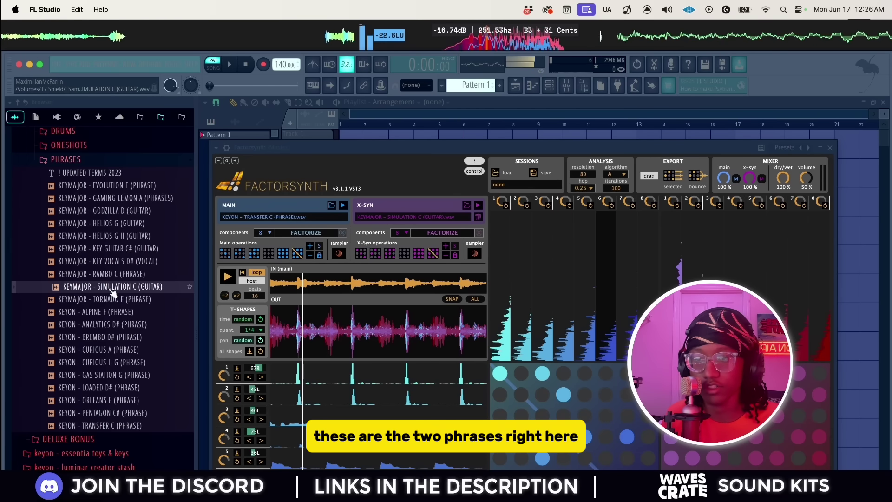
- Audition the original KEYON - TRANSFER C (PHRASE) sample, and replay Factorsynth's output from the start for comparison
{"action": "left_click", "coordinate": [125, 427]}
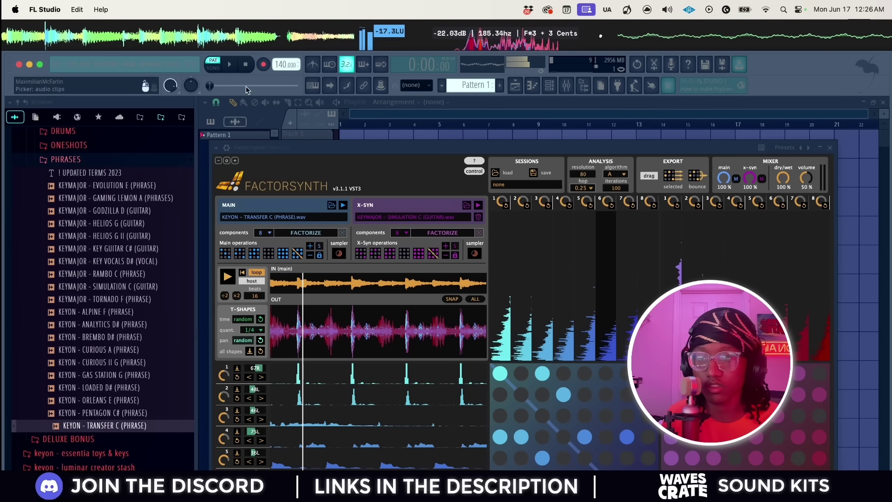
{"action": "left_click", "coordinate": [247, 69]}
{"action": "left_click", "coordinate": [242, 273]}
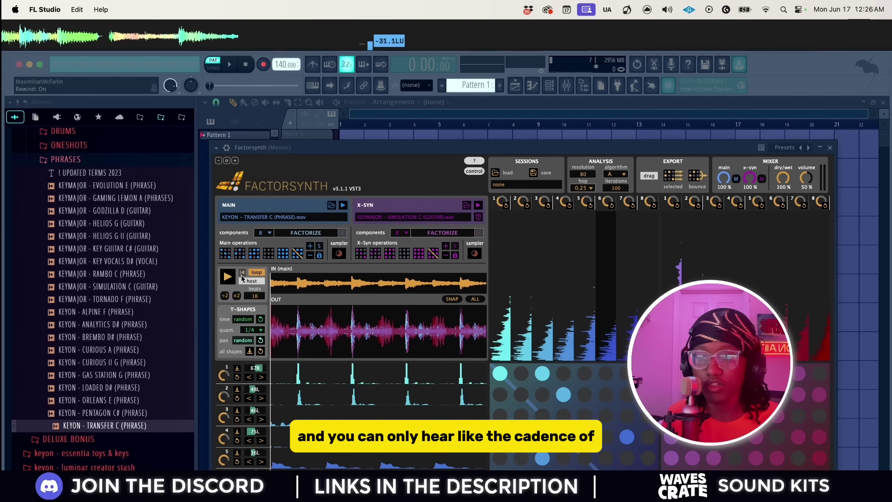
{"action": "left_click", "coordinate": [230, 277]}
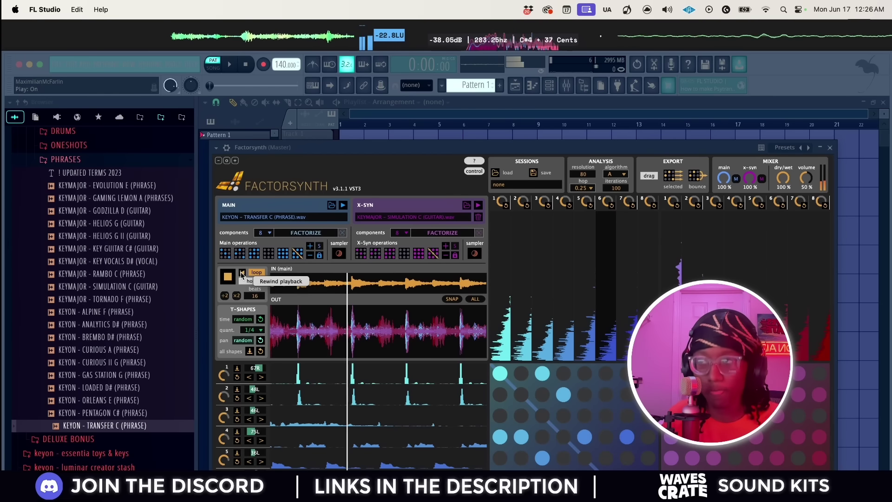
{"action": "left_click", "coordinate": [232, 279]}
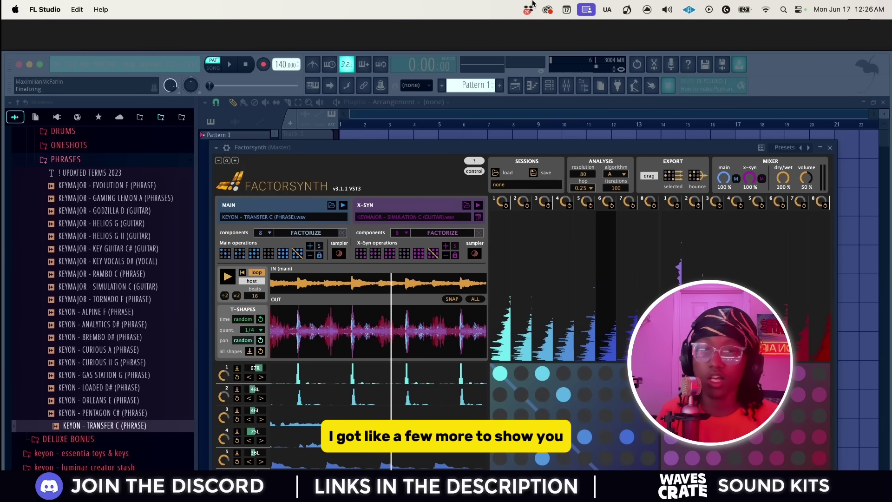
- Close the Factorsynth window and remove its channel from the channel rack
{"action": "left_click", "coordinate": [830, 147]}
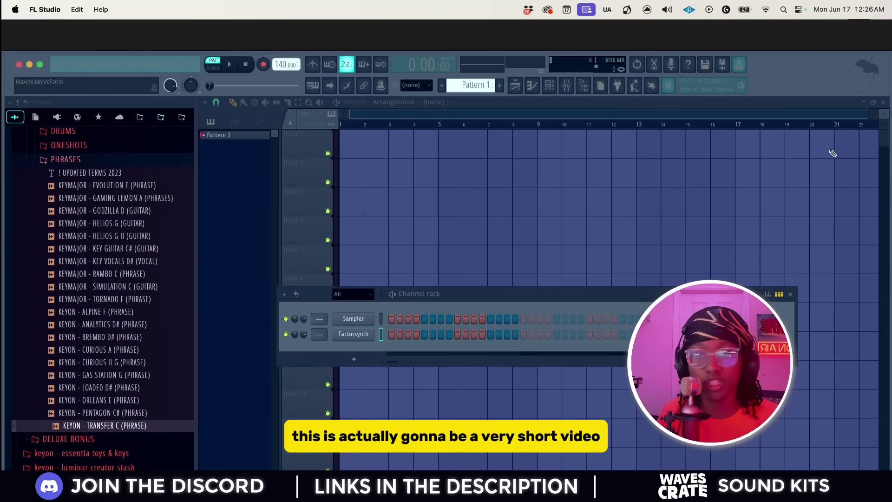
{"action": "right_click", "coordinate": [370, 347]}
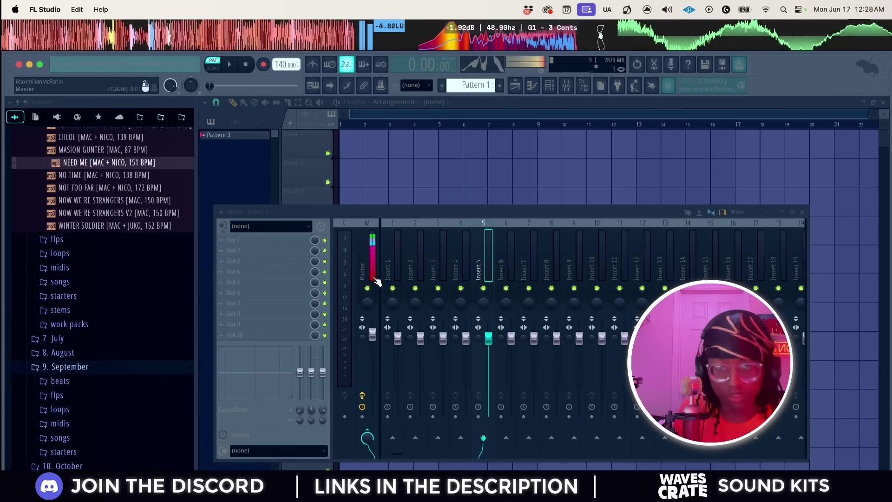
- Add the AU version of Crow Hill's Dot Allison - Dulcet Voice as a new channel and reposition its window
{"action": "left_click", "coordinate": [375, 278]}
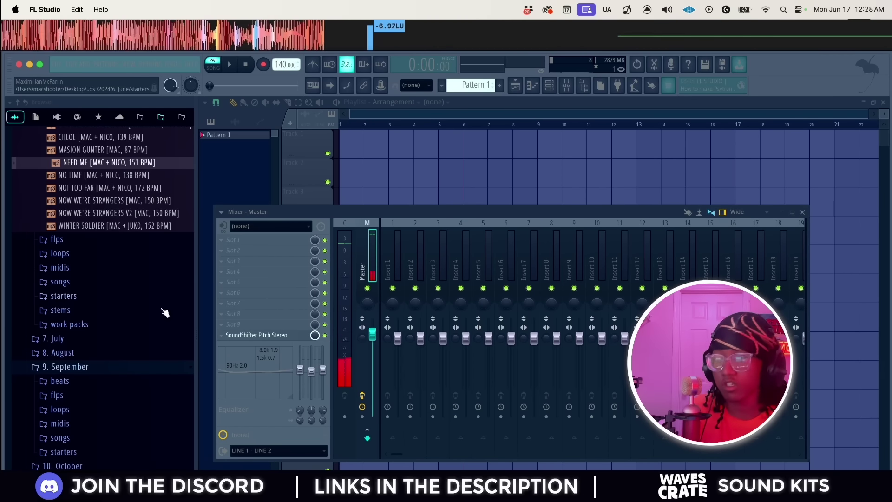
{"action": "scroll", "coordinate": [164, 313], "scroll_direction": "up", "scroll_amount": 5}
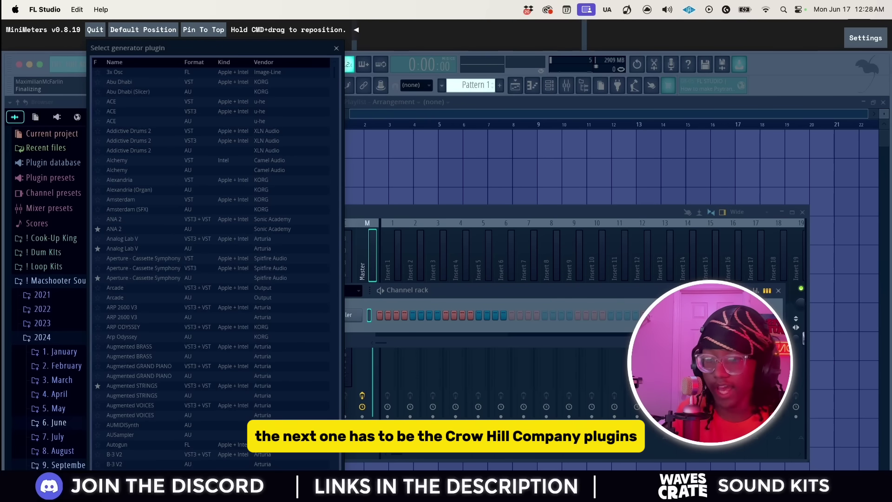
{"action": "type", "text": "dot"}
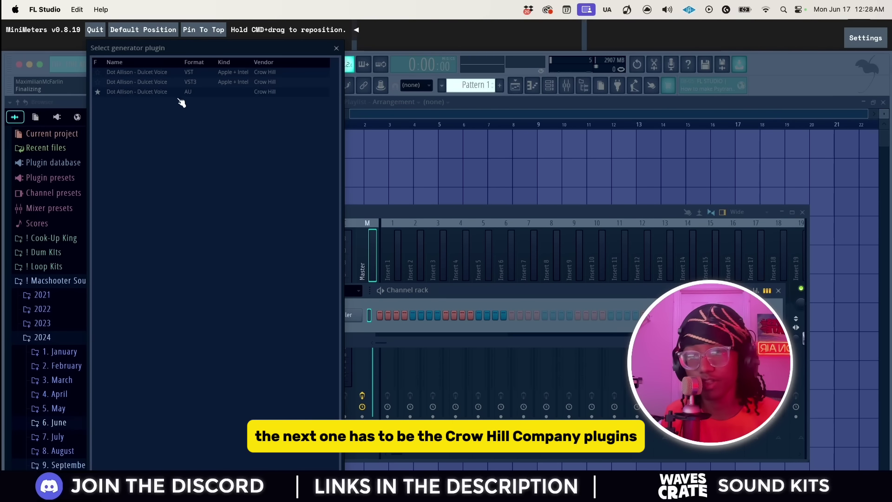
{"action": "double_click", "coordinate": [177, 92]}
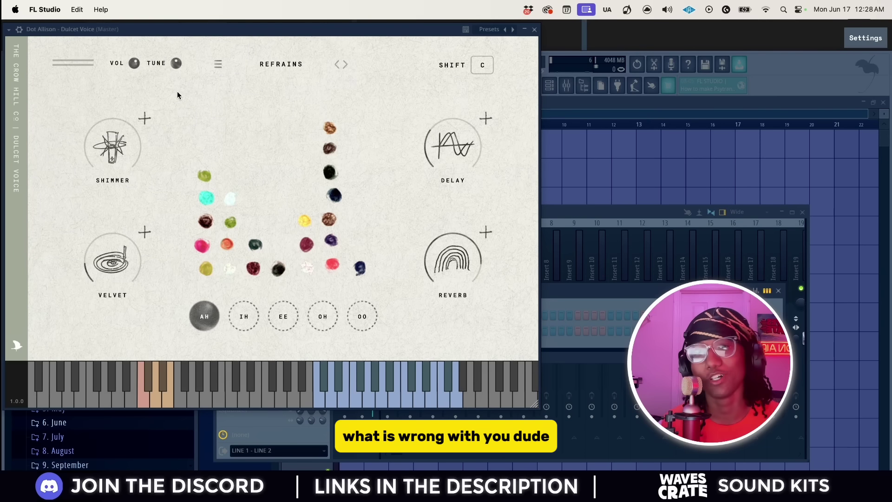
{"action": "left_click_drag", "start_coordinate": [224, 32], "coordinate": [438, 128]}
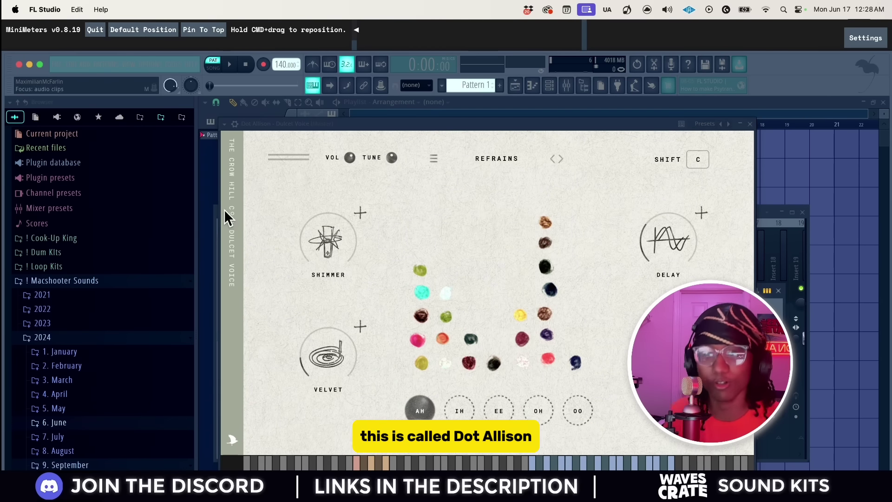
{"action": "left_click", "coordinate": [750, 124]}
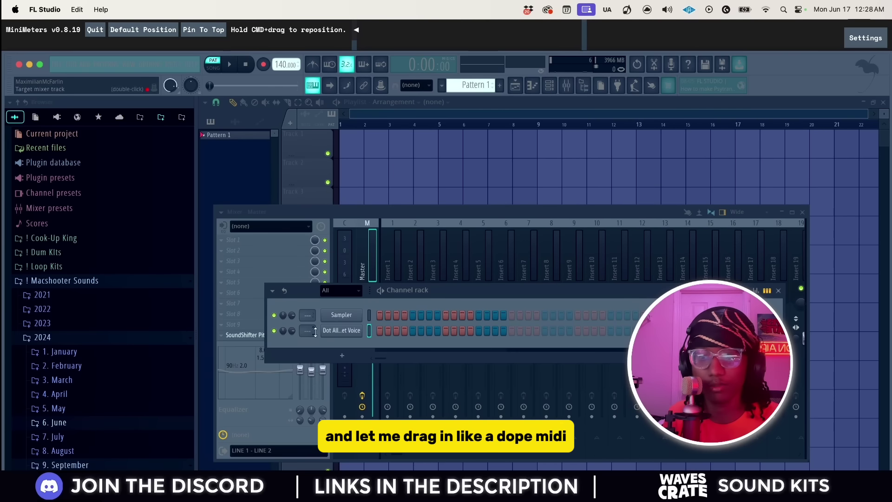
{"action": "right_click", "coordinate": [359, 330]}
{"action": "left_click", "coordinate": [369, 332]}
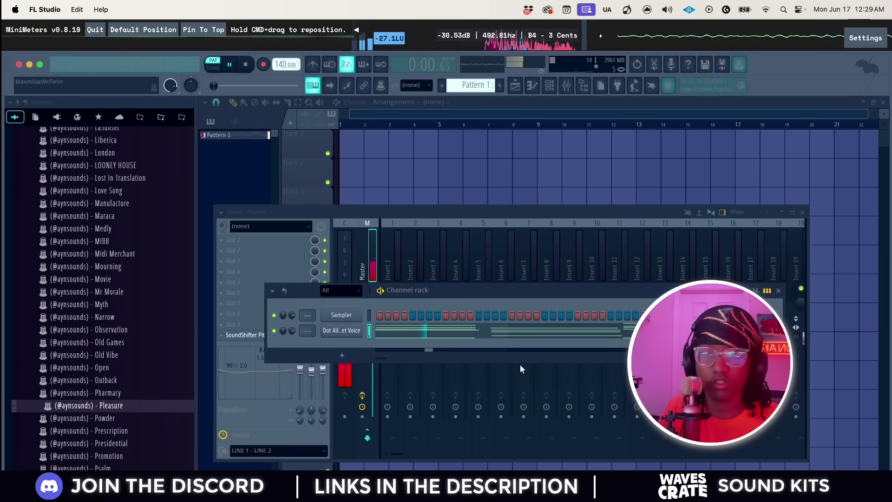
- Raise Dulcet Voice's Shimmer mix to 1.00 with the EE vowel while the pattern plays, and close its window
{"action": "left_click", "coordinate": [353, 330]}
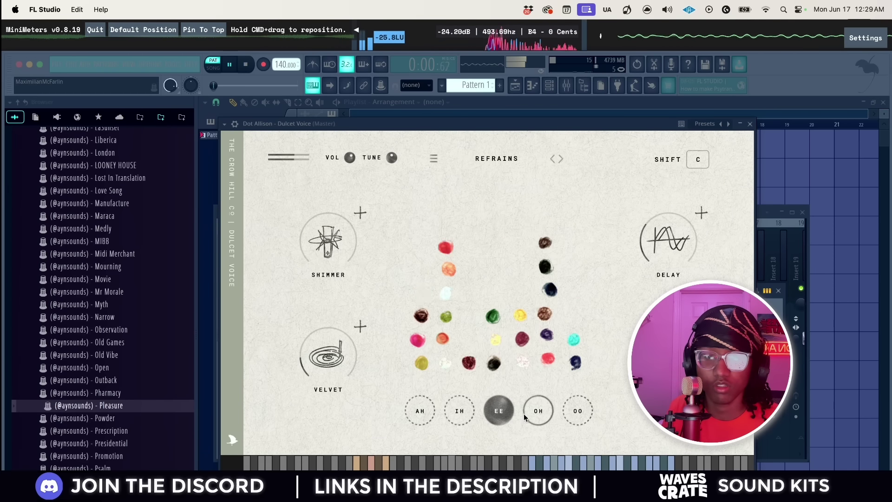
{"action": "left_click_drag", "start_coordinate": [342, 279], "coordinate": [345, 188]}
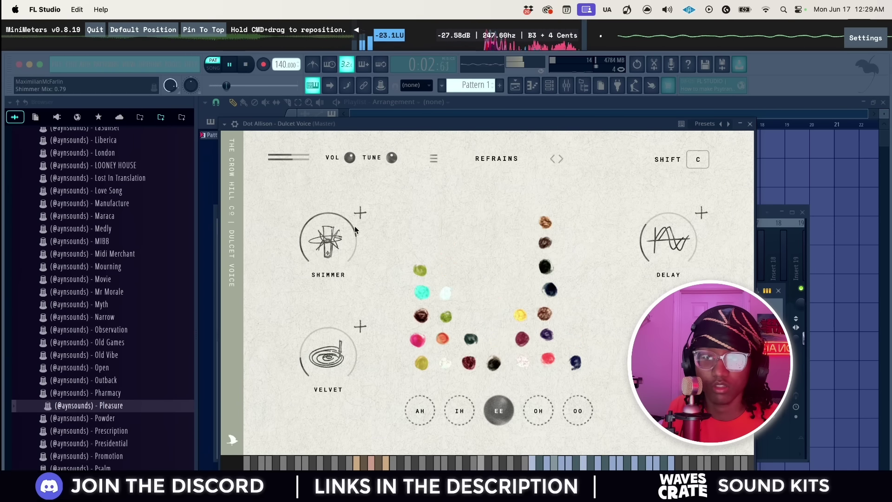
{"action": "left_click_drag", "start_coordinate": [346, 247], "coordinate": [337, 226]}
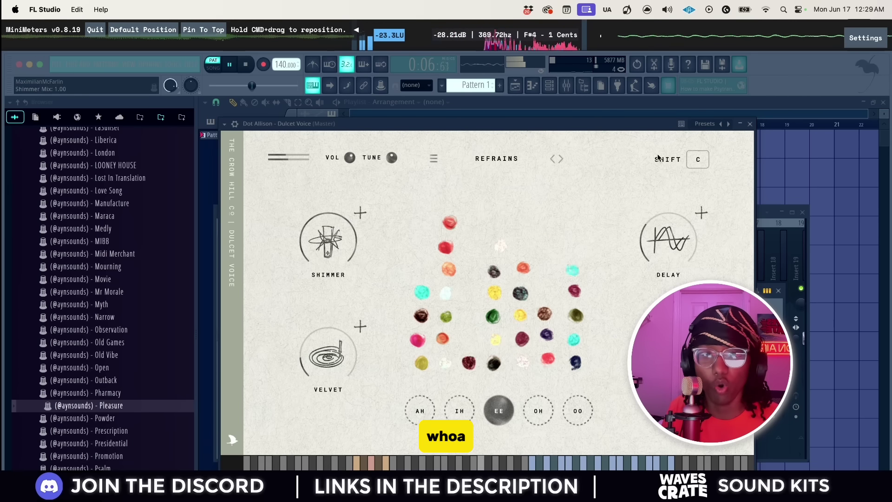
{"action": "left_click", "coordinate": [750, 126]}
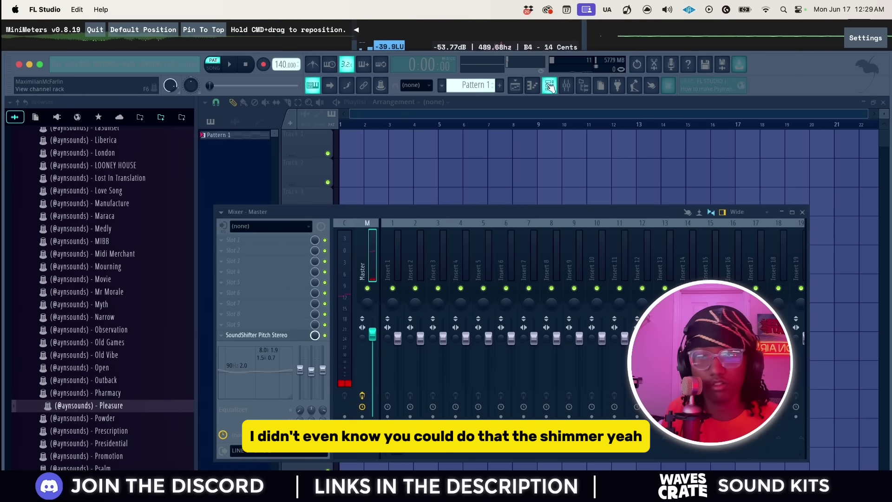
- Add HalfTime to mixer Insert 1 with its mix at 52%, and audition the Dulcet Voice pattern through it
{"action": "left_click", "coordinate": [393, 261]}
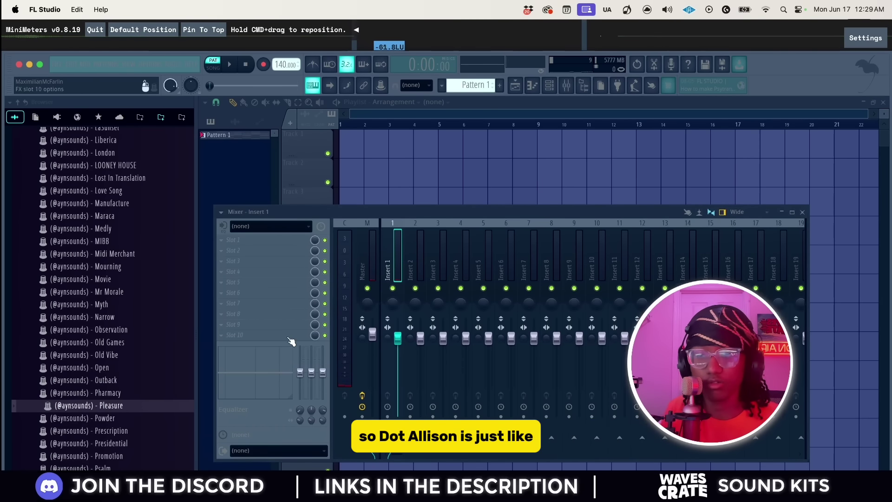
{"action": "key", "text": "F8"}
{"action": "type", "text": "ha"}
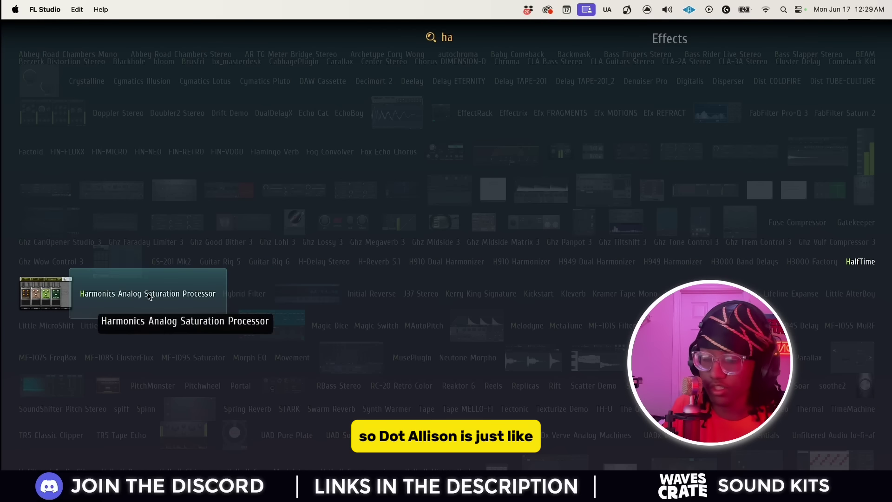
{"action": "left_click", "coordinate": [846, 270]}
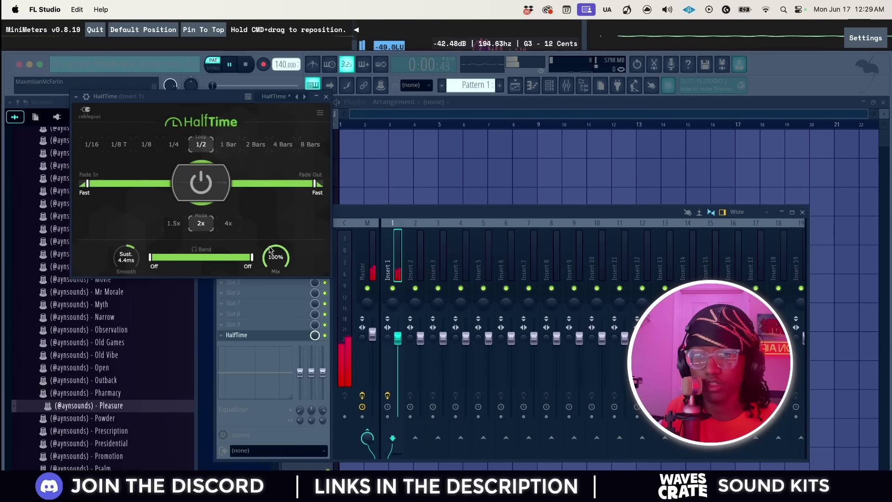
{"action": "left_click_drag", "start_coordinate": [271, 250], "coordinate": [271, 272]}
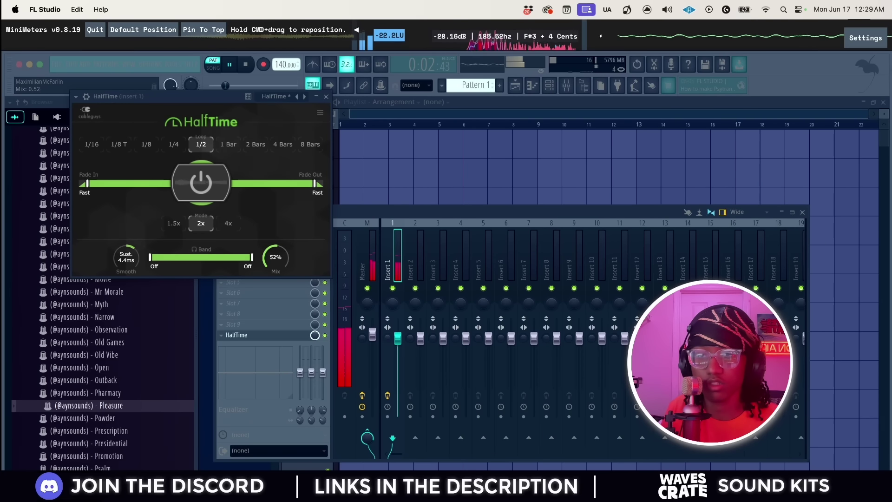
{"action": "left_click", "coordinate": [337, 130]}
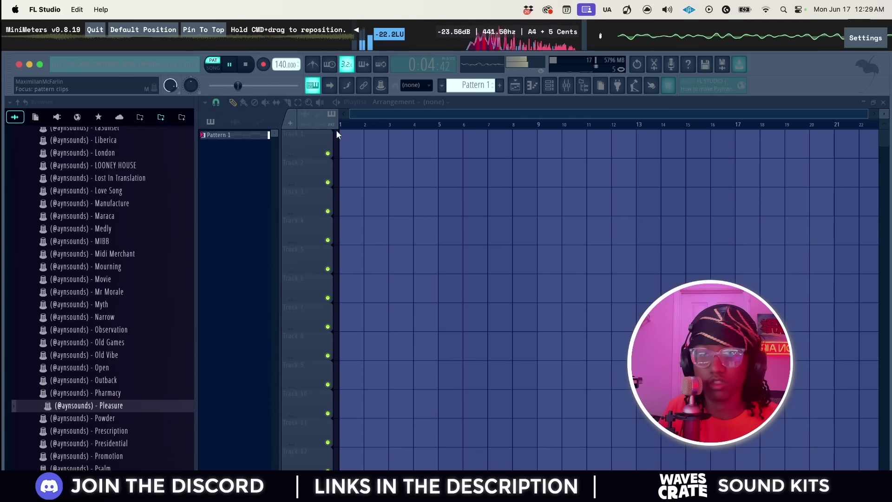
{"action": "key", "text": "F6"}
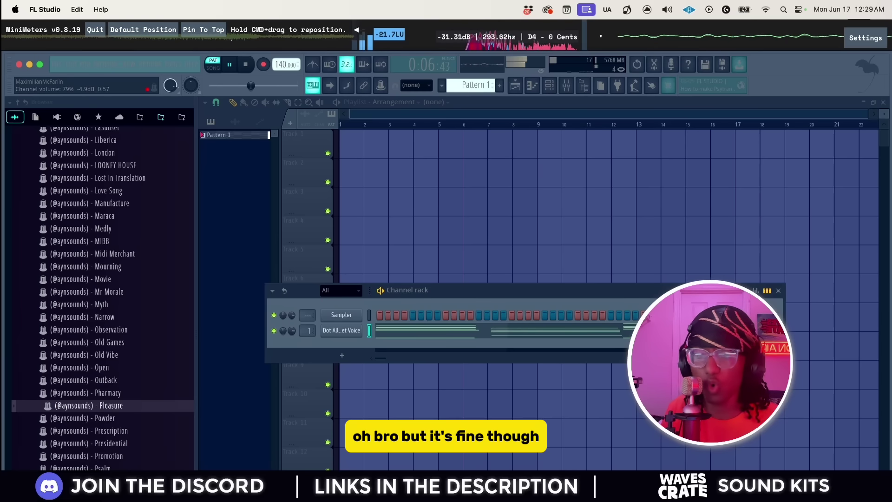
{"action": "key", "text": "space"}
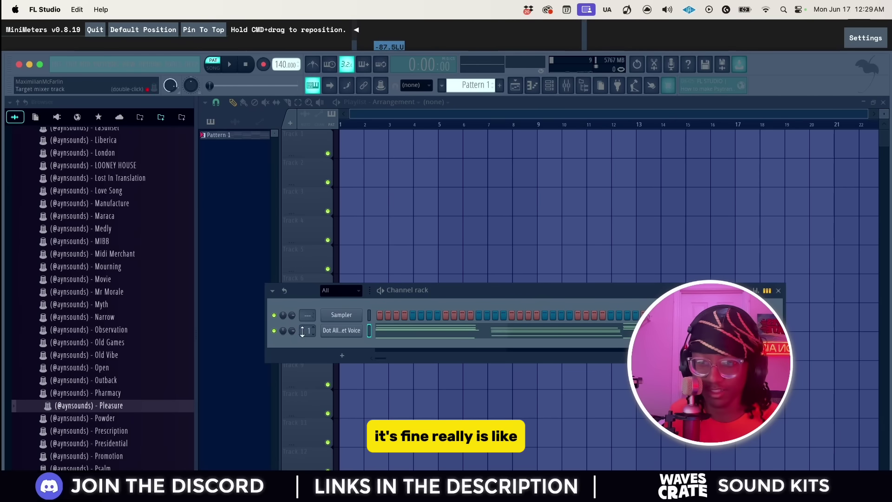
- Switch Dulcet Voice to the OO vowel and set Velvet to 63, expanding its extra controls
{"action": "left_click", "coordinate": [331, 333]}
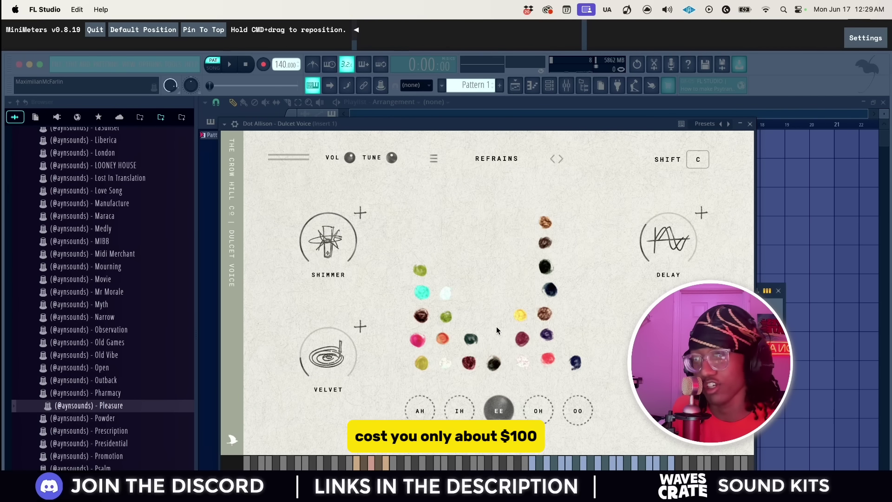
{"action": "left_click", "coordinate": [569, 413]}
{"action": "left_click", "coordinate": [487, 413]}
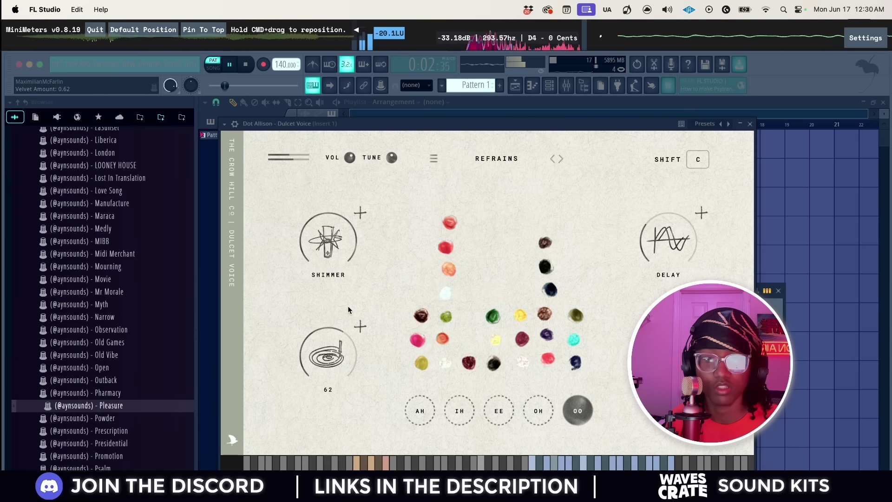
{"action": "left_click", "coordinate": [360, 327]}
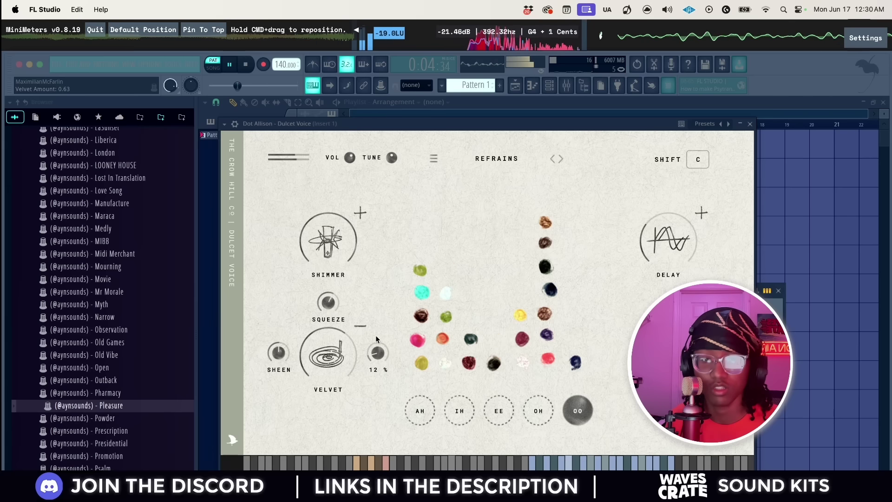
- Expand the Shimmer and Delay controls, raising the delay feed and setting the delay time to 1/16
{"action": "left_click", "coordinate": [360, 212]}
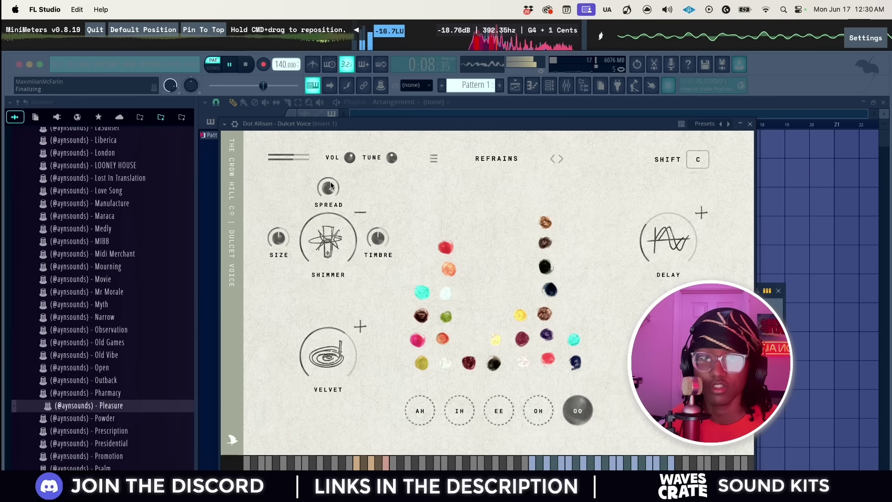
{"action": "left_click", "coordinate": [700, 213]}
{"action": "left_click_drag", "start_coordinate": [668, 189], "coordinate": [667, 160]}
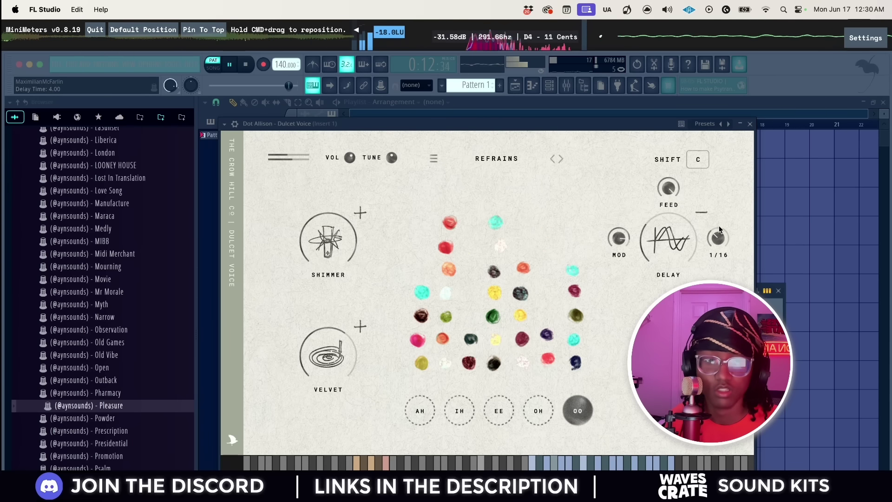
{"action": "key", "text": "space"}
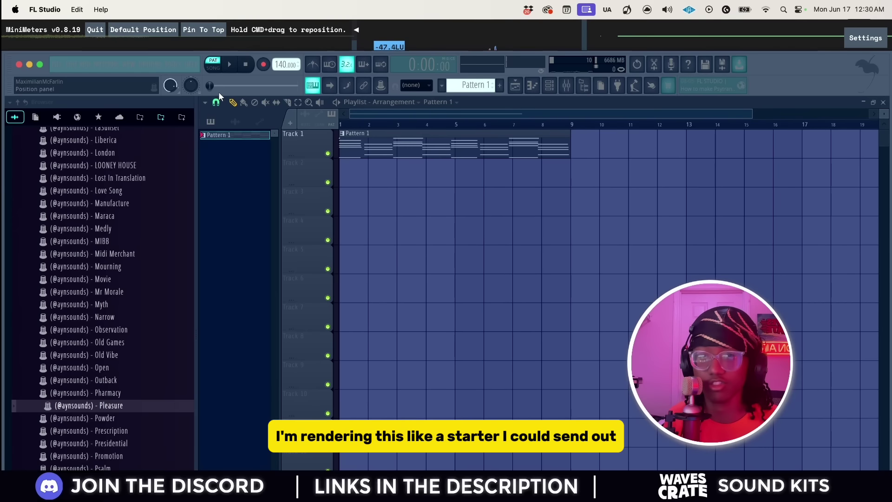
- Select the Pattern 1 clip in the playlist and consolidate it into an audio clip
{"action": "right_click", "coordinate": [528, 176], "text": "super"}
{"action": "key", "text": "super+a"}
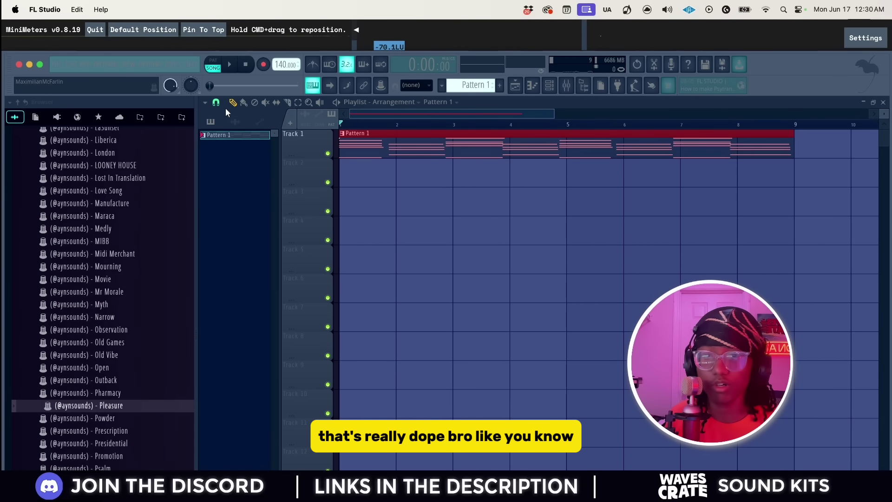
{"action": "left_click", "coordinate": [206, 102]}
{"action": "mouse_move", "coordinate": [214, 124]}
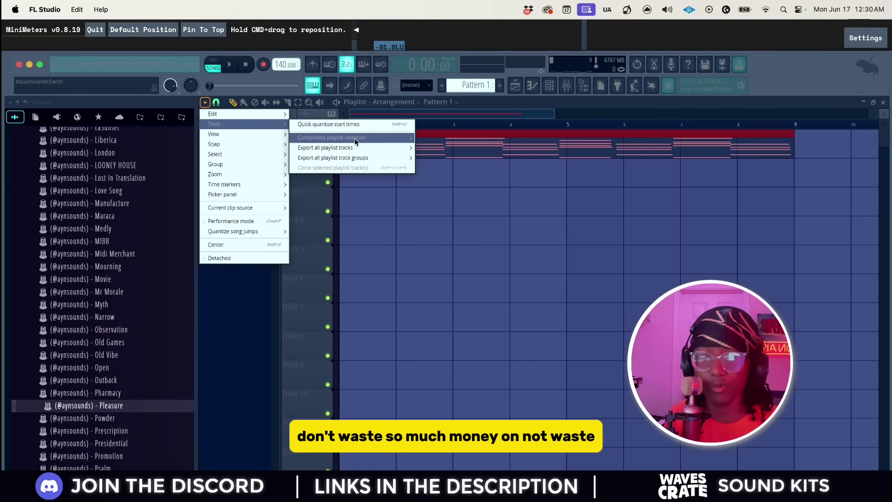
{"action": "mouse_move", "coordinate": [355, 138]}
{"action": "left_click", "coordinate": [444, 147]}
{"action": "left_click", "coordinate": [549, 454]}
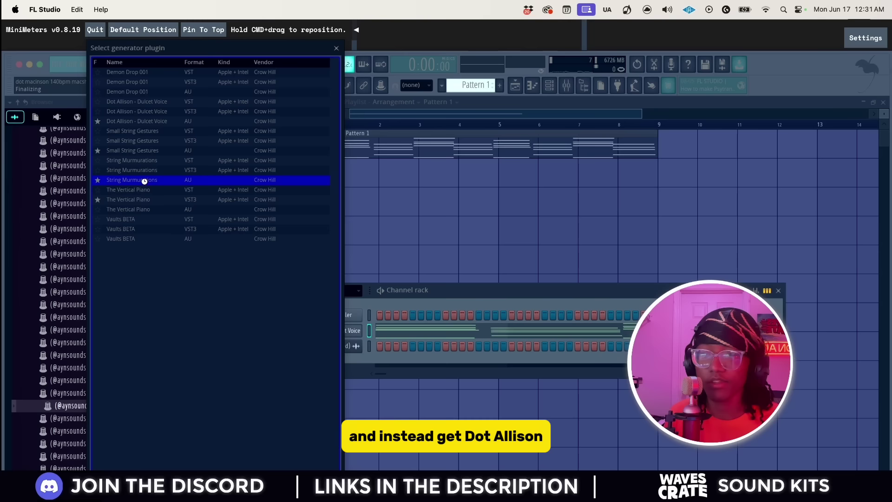
- Replace the Dulcet Voice instrument with the AU version of String Murmurations on the Train Station preset
{"action": "double_click", "coordinate": [144, 181]}
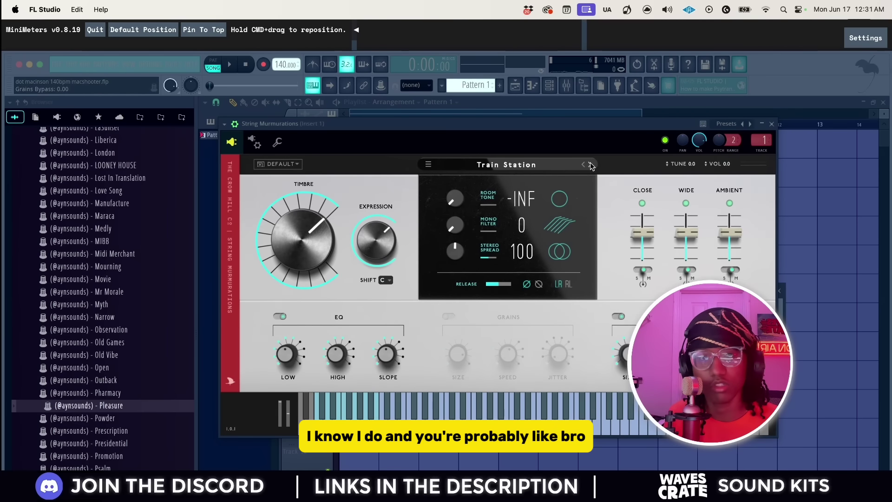
{"action": "left_click", "coordinate": [772, 123]}
{"action": "scroll", "coordinate": [129, 311], "scroll_direction": "down", "scroll_amount": 6}
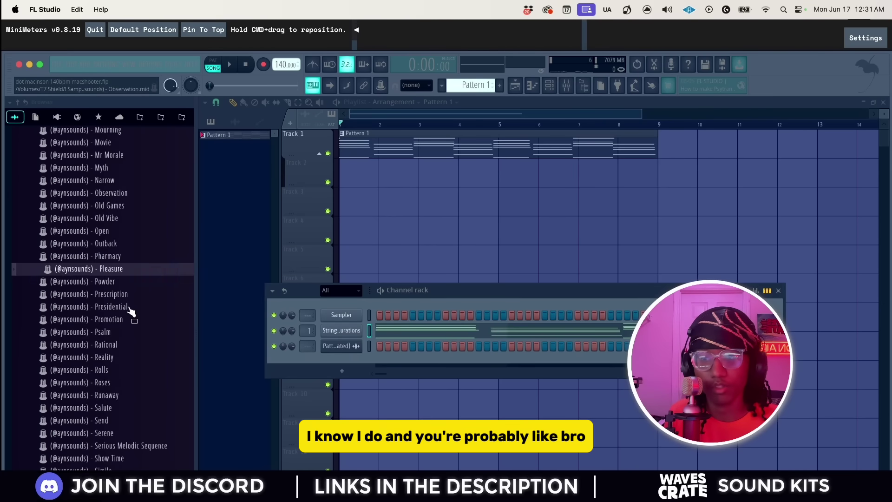
{"action": "left_click", "coordinate": [151, 292]}
{"action": "left_click", "coordinate": [135, 354]}
{"action": "key", "text": "Down"}
{"action": "key", "text": "Down"}
{"action": "key", "text": "Down"}
{"action": "key", "text": "Down"}
{"action": "key", "text": "Down"}
{"action": "key", "text": "Down"}
{"action": "key", "text": "Down"}
{"action": "key", "text": "Down"}
{"action": "key", "text": "Down"}
{"action": "key", "text": "Down"}
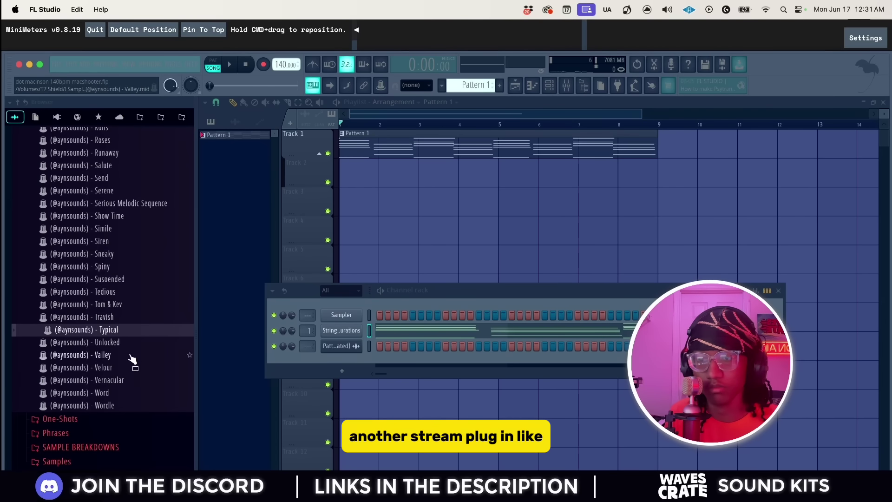
{"action": "left_click_drag", "start_coordinate": [118, 330], "coordinate": [359, 335]}
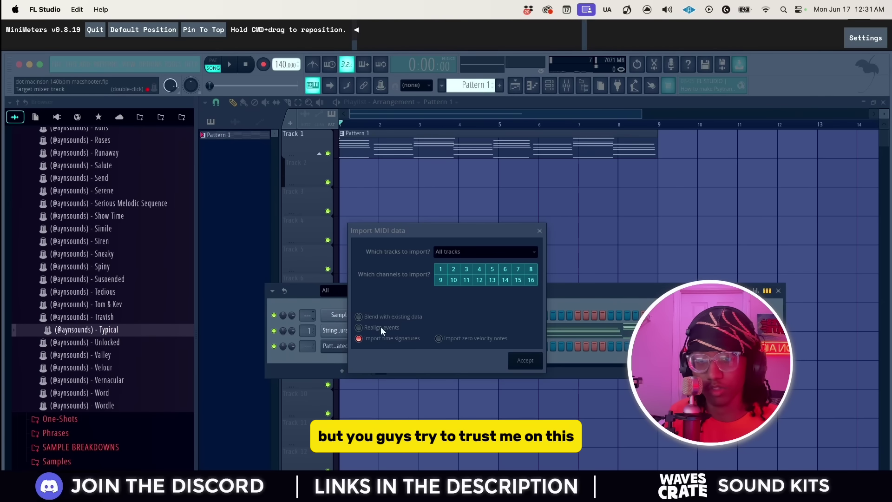
{"action": "left_click", "coordinate": [526, 360]}
{"action": "key", "text": "space"}
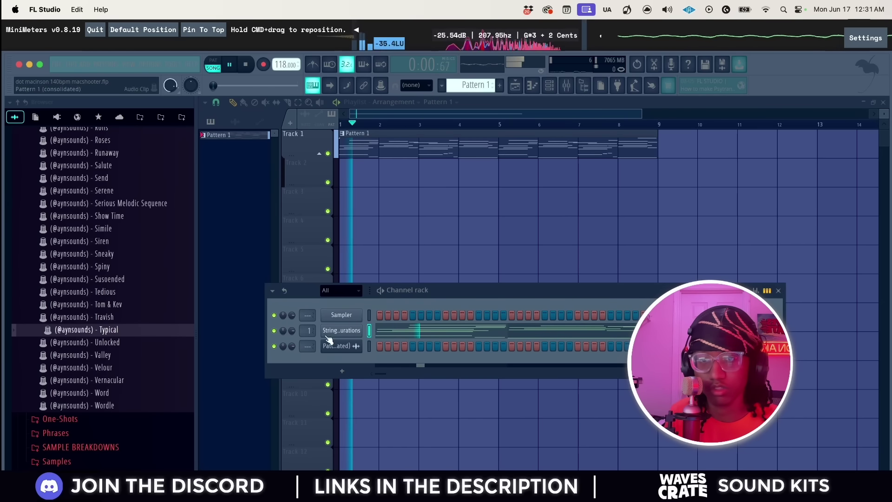
- Examine the String Murmurations notes across the piano roll's octaves while the song plays
{"action": "left_click", "coordinate": [432, 331]}
{"action": "scroll", "coordinate": [493, 270], "scroll_direction": "up", "scroll_amount": 8}
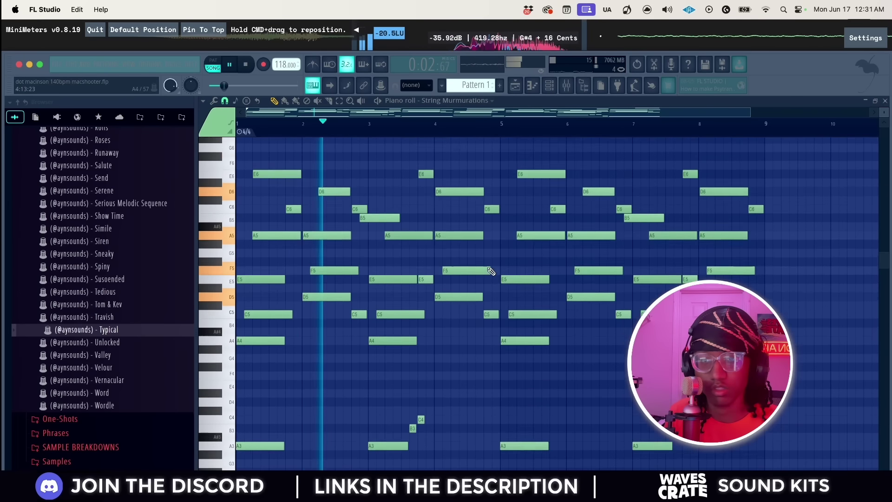
{"action": "scroll", "coordinate": [497, 268], "scroll_direction": "down", "scroll_amount": 7}
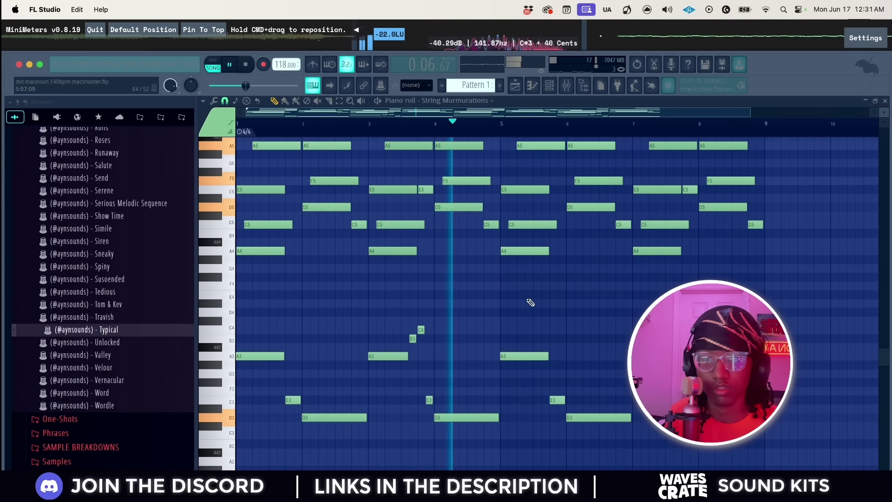
{"action": "scroll", "coordinate": [528, 299], "scroll_direction": "up", "scroll_amount": 4}
{"action": "scroll", "coordinate": [565, 287], "scroll_direction": "down", "scroll_amount": 1}
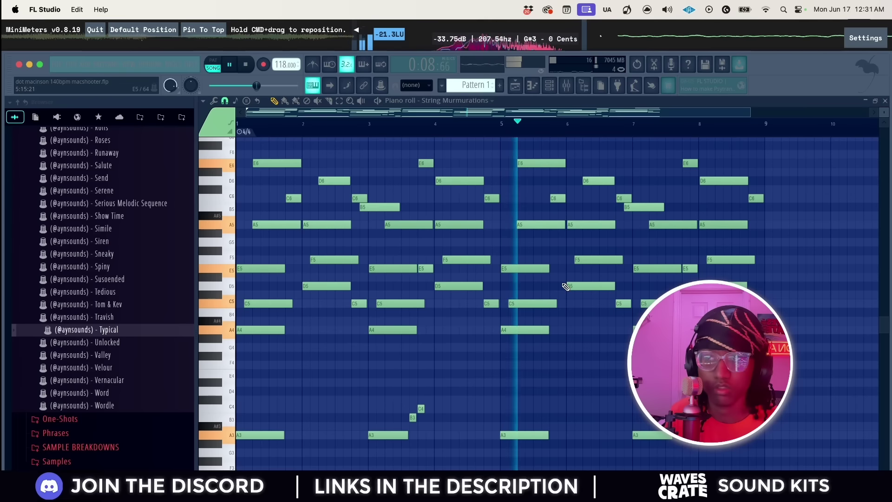
- Turn off the HalfTime effect on mixer Insert 1 and restart song playback without it
{"action": "key", "text": "F7"}
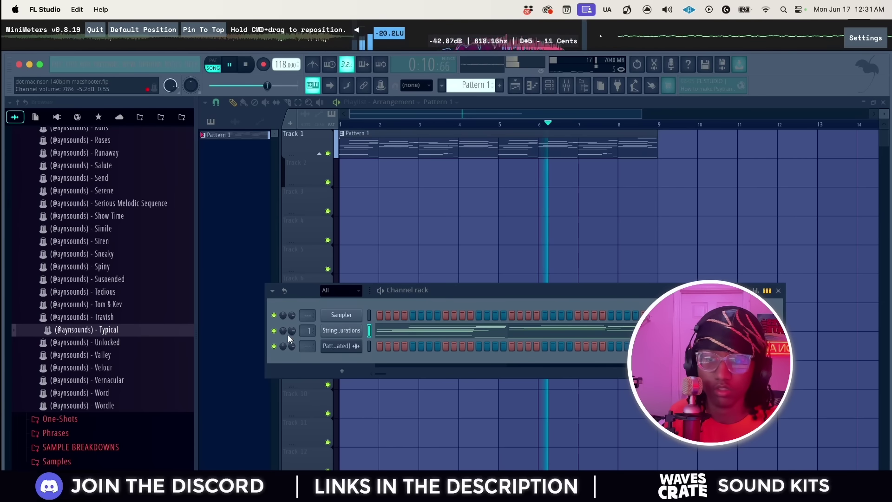
{"action": "left_click", "coordinate": [566, 85]}
{"action": "key", "text": "space"}
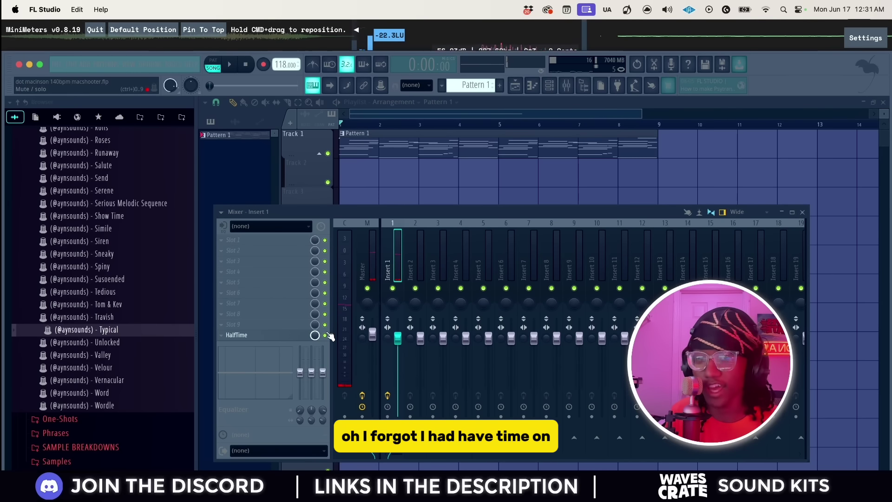
{"action": "key", "text": "F9"}
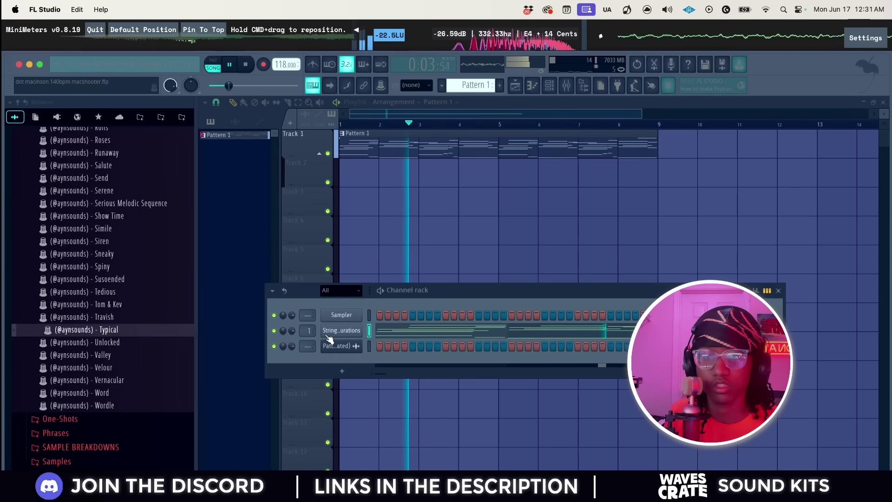
- Review the String Murmurations instrument settings and its piano roll notes while playing the song
{"action": "left_click", "coordinate": [329, 331]}
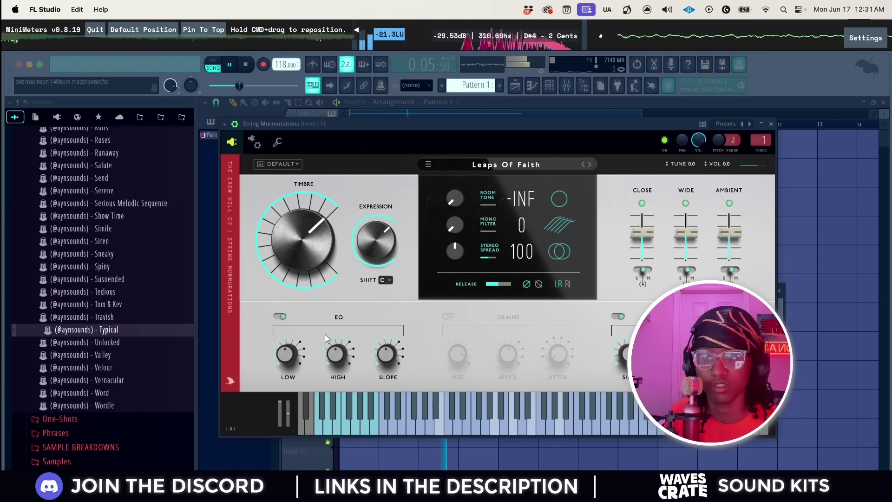
{"action": "key", "text": "Escape"}
{"action": "left_click", "coordinate": [426, 331]}
{"action": "scroll", "coordinate": [530, 286], "scroll_direction": "up", "scroll_amount": 2}
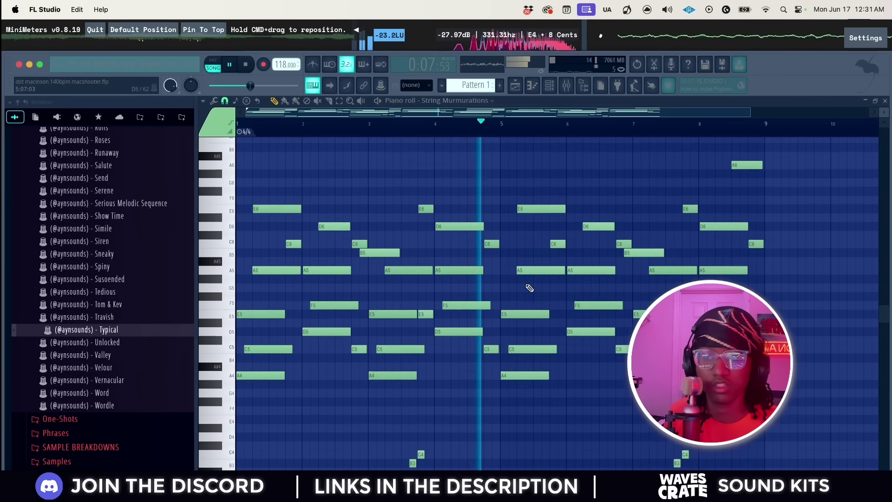
{"action": "scroll", "coordinate": [527, 284], "scroll_direction": "down", "scroll_amount": 2}
{"action": "key", "text": "space"}
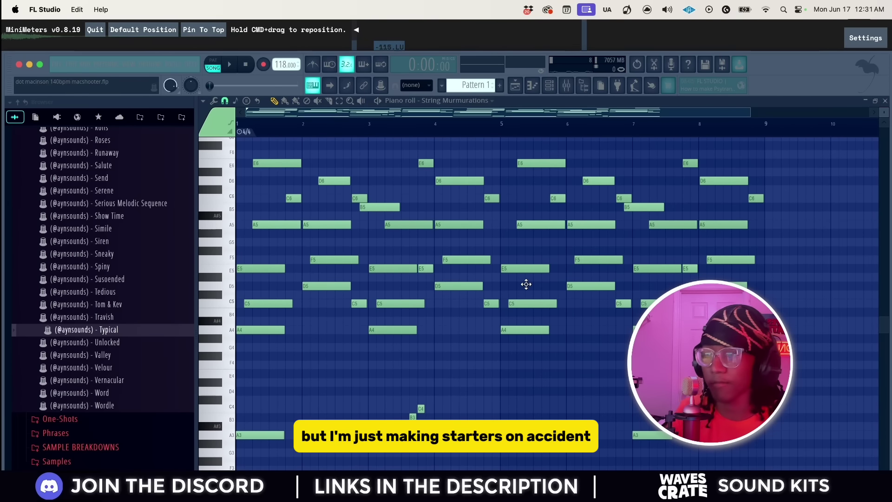
{"action": "key", "text": "space"}
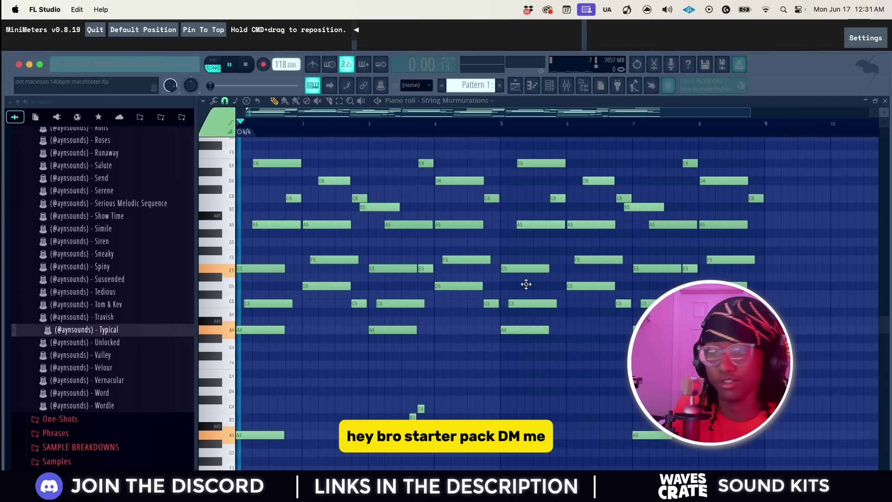
{"action": "key", "text": "space"}
{"action": "key", "text": "Escape"}
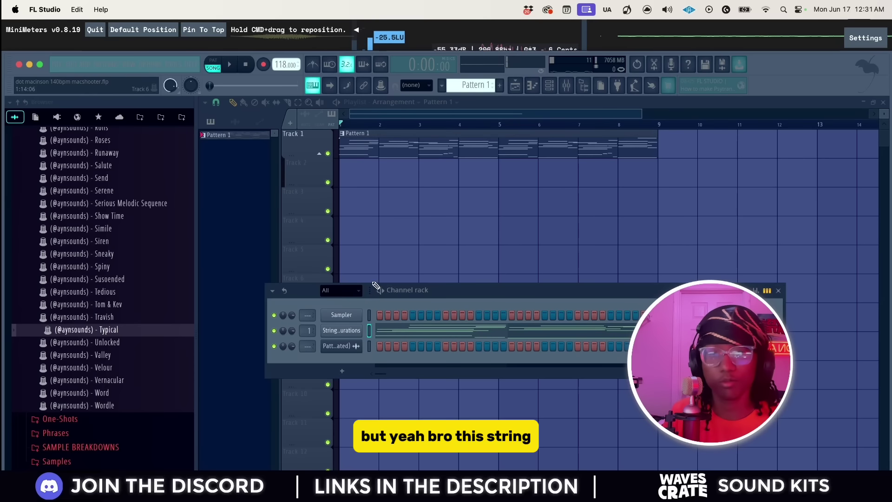
- Load the Teeming Light preset from the Constellations category in String Murmurations
{"action": "left_click", "coordinate": [360, 330]}
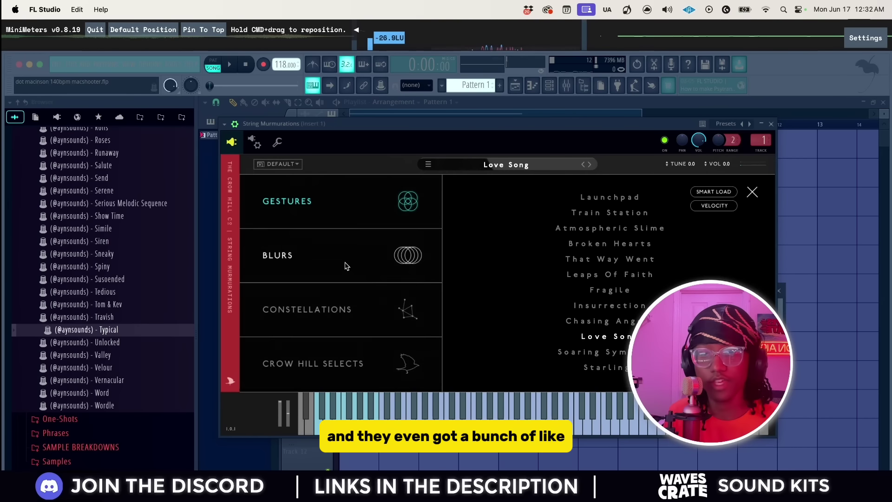
{"action": "left_click", "coordinate": [344, 256]}
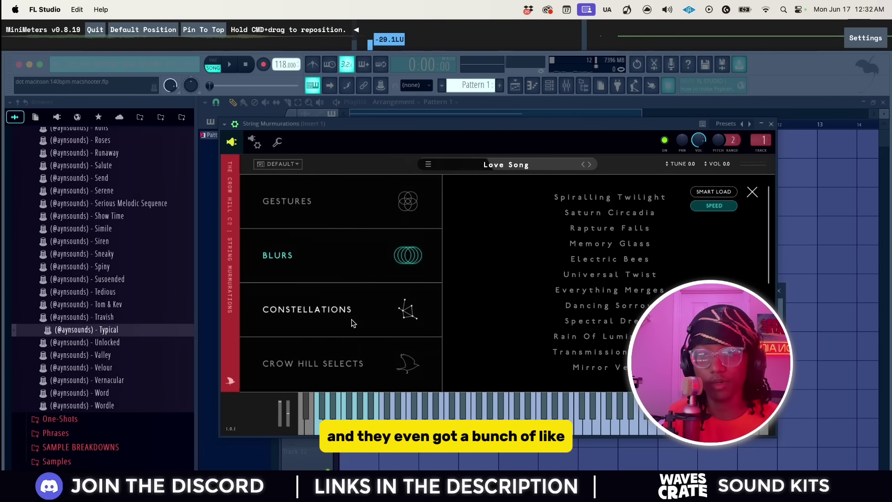
{"action": "left_click", "coordinate": [353, 309]}
{"action": "left_click", "coordinate": [586, 290]}
{"action": "scroll", "coordinate": [586, 290], "scroll_direction": "down", "scroll_amount": 6}
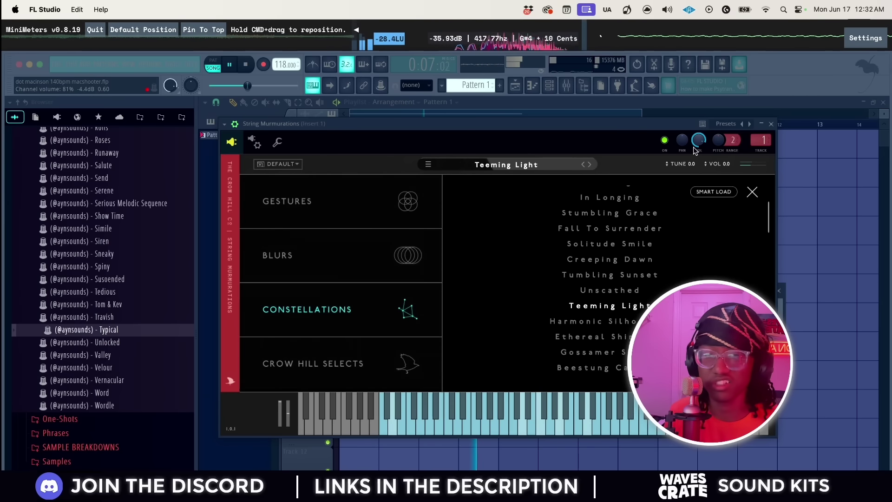
{"action": "left_click", "coordinate": [752, 192]}
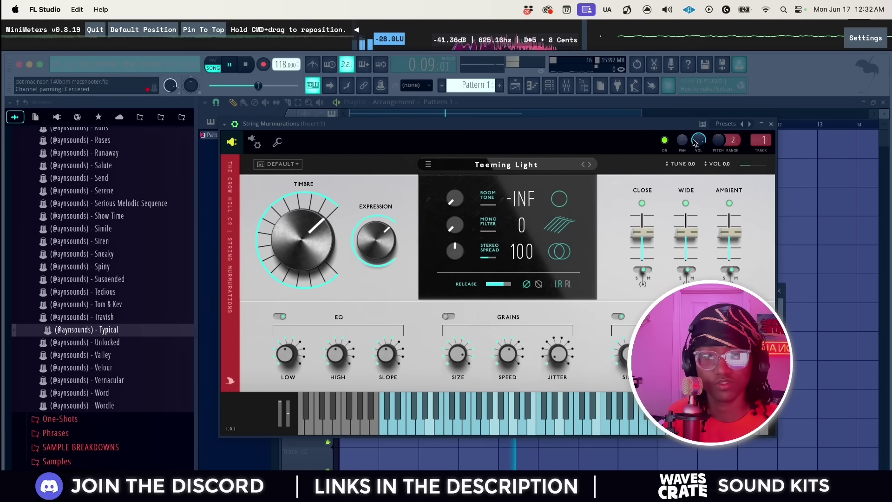
- Raise the String Murmurations channel volume slightly, then close the instrument and stop playback
{"action": "left_click_drag", "start_coordinate": [698, 148], "coordinate": [698, 145]}
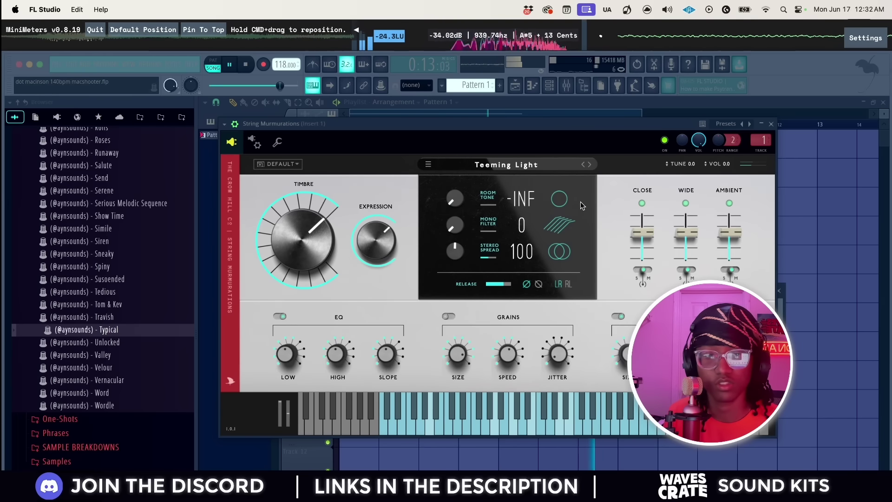
{"action": "left_click", "coordinate": [770, 124]}
{"action": "key", "text": "space"}
{"action": "key", "text": "F6"}
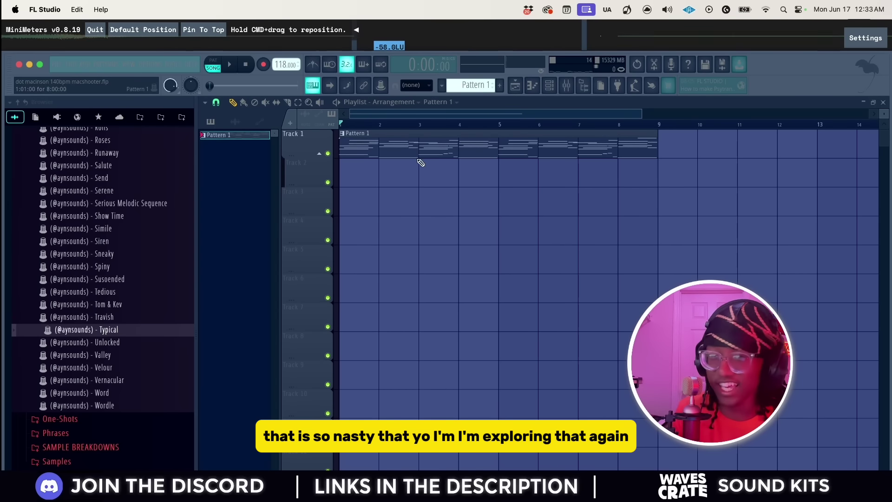
{"action": "left_click", "coordinate": [551, 85]}
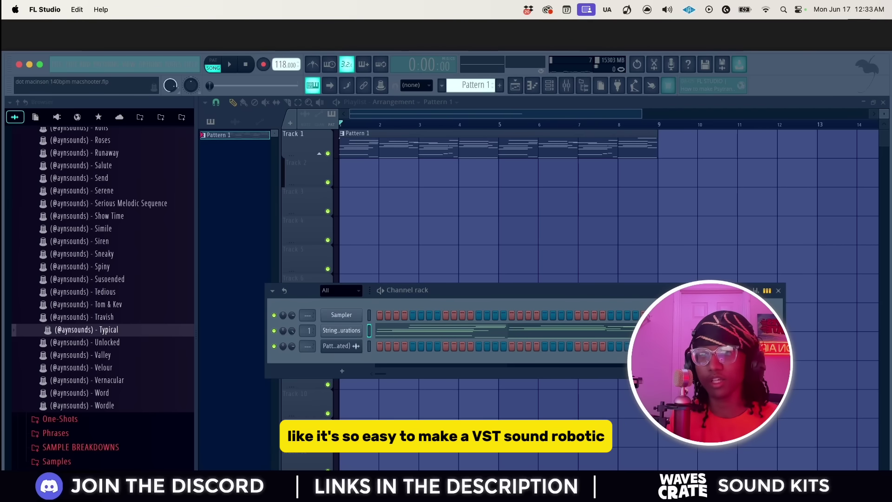
{"action": "left_click_drag", "start_coordinate": [467, 295], "coordinate": [453, 283]}
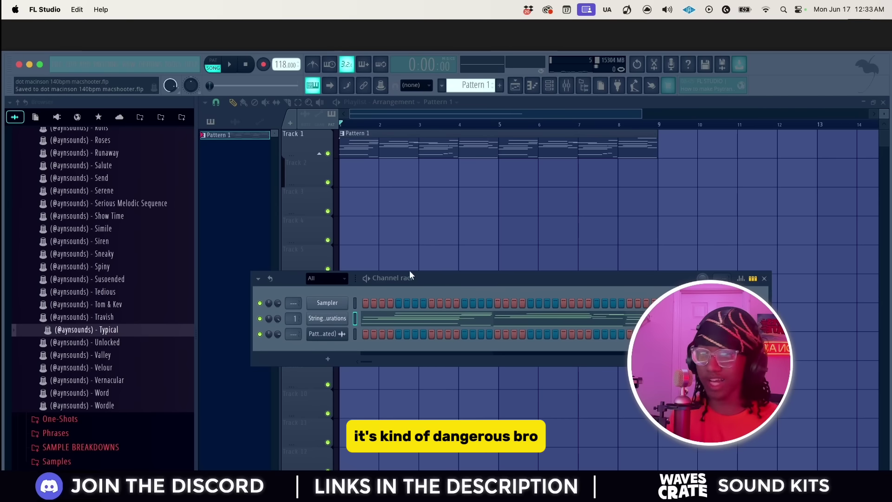
- Start a new project
{"action": "left_click", "coordinate": [60, 66]}
{"action": "left_click", "coordinate": [70, 77]}
{"action": "scroll", "coordinate": [110, 255], "scroll_direction": "up", "scroll_amount": 5}
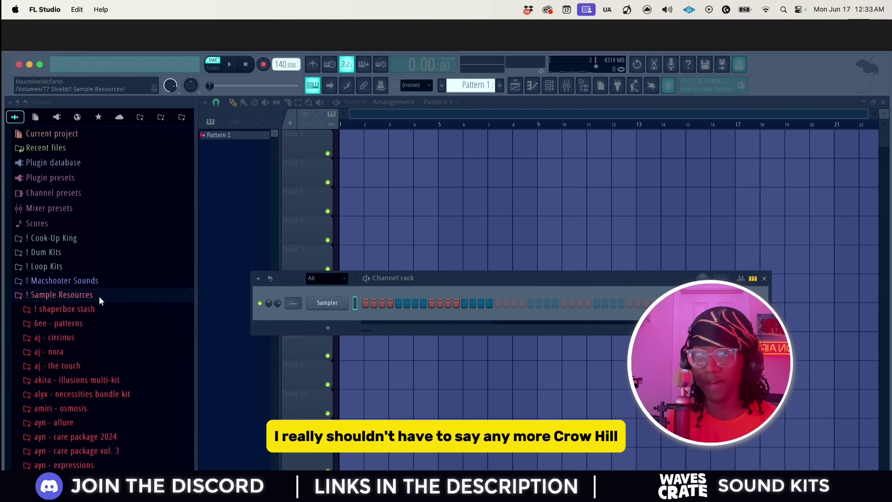
- Place the KEYMAJOR - KEY GUITAR C# (GUITAR) phrase from the keyon - coding files v2 folder on playlist Track 1
{"action": "left_click", "coordinate": [99, 297]}
{"action": "left_click_drag", "start_coordinate": [425, 284], "coordinate": [434, 287]}
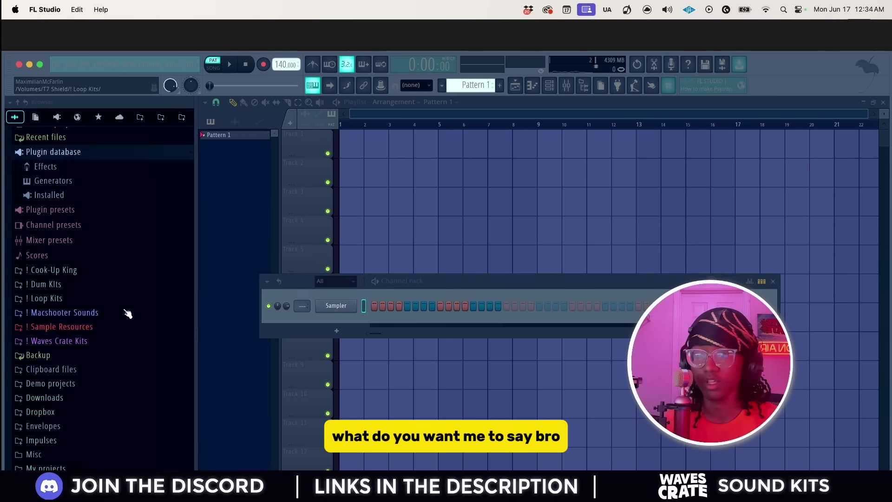
{"action": "scroll", "coordinate": [128, 312], "scroll_direction": "down", "scroll_amount": 2}
{"action": "left_click", "coordinate": [73, 287]}
{"action": "scroll", "coordinate": [83, 265], "scroll_direction": "down", "scroll_amount": 7}
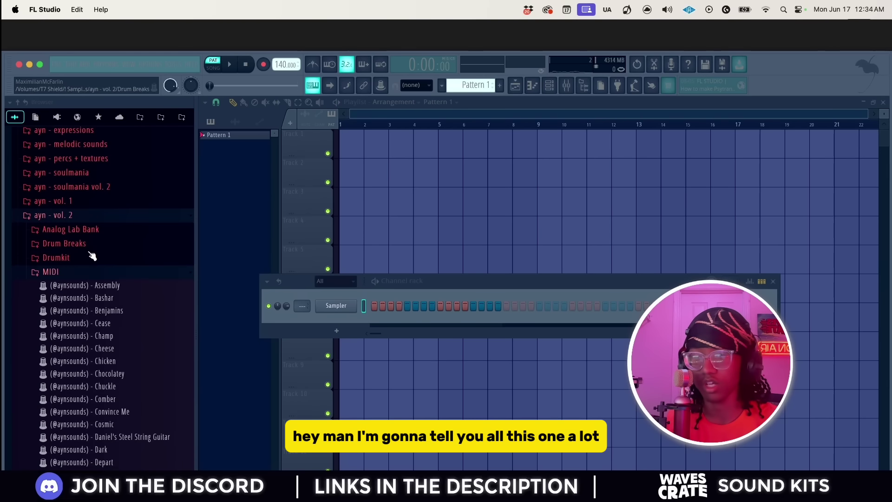
{"action": "left_click", "coordinate": [93, 215]}
{"action": "scroll", "coordinate": [116, 251], "scroll_direction": "up", "scroll_amount": 5}
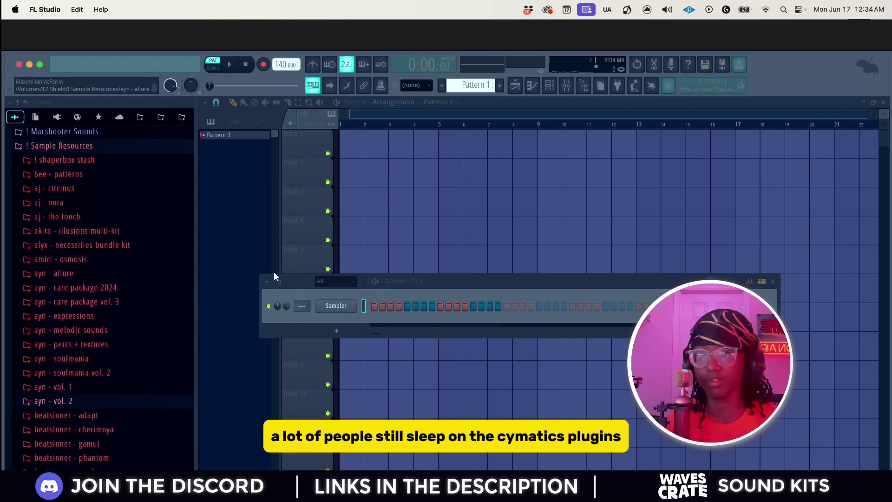
{"action": "scroll", "coordinate": [139, 278], "scroll_direction": "down", "scroll_amount": 12}
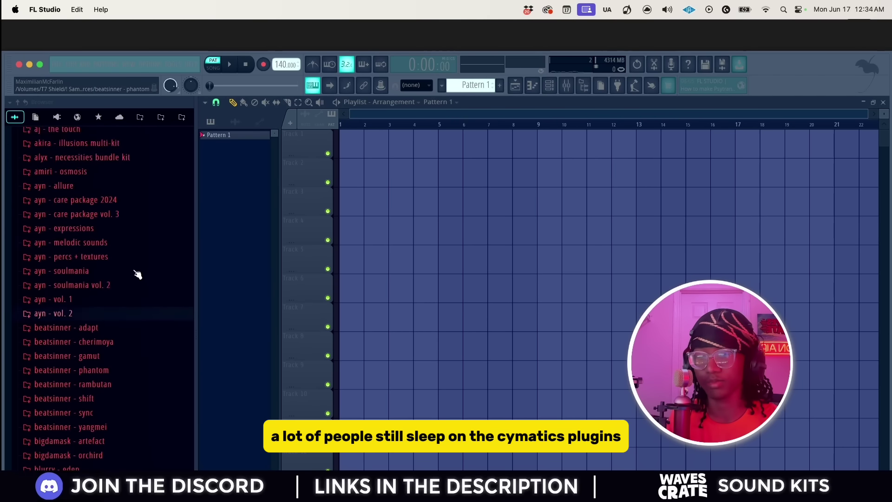
{"action": "scroll", "coordinate": [74, 263], "scroll_direction": "down", "scroll_amount": 6}
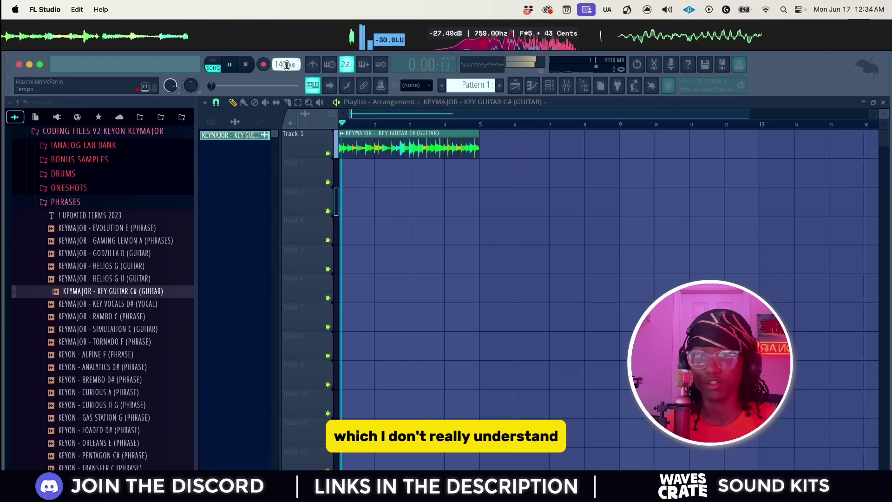
- Set the tempo to 111 BPM, restretch all channels to match, and stop playback
{"action": "left_click_drag", "start_coordinate": [280, 65], "coordinate": [281, 80]}
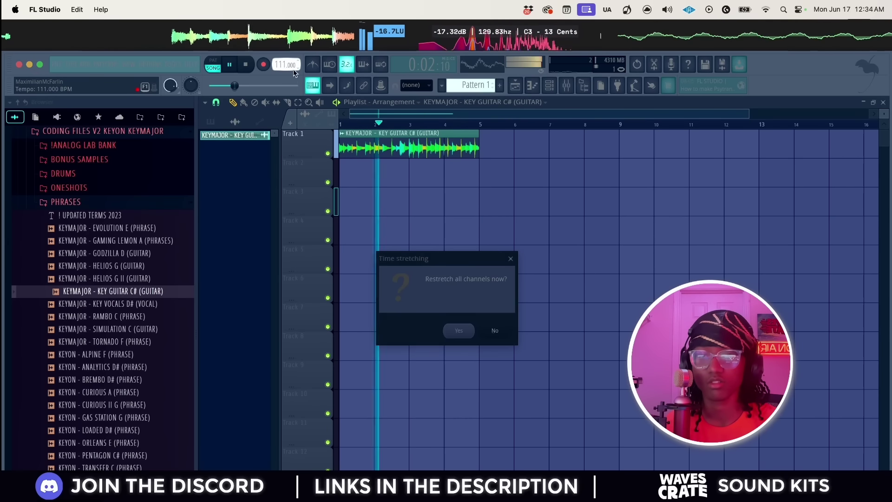
{"action": "left_click", "coordinate": [459, 333]}
{"action": "scroll", "coordinate": [403, 163], "scroll_direction": "up", "scroll_amount": 2}
{"action": "key", "text": "space"}
- Route the guitar clip to mixer track 1 and cut its low EQ band at 90 Hz by 18 dB
{"action": "double_click", "coordinate": [402, 153]}
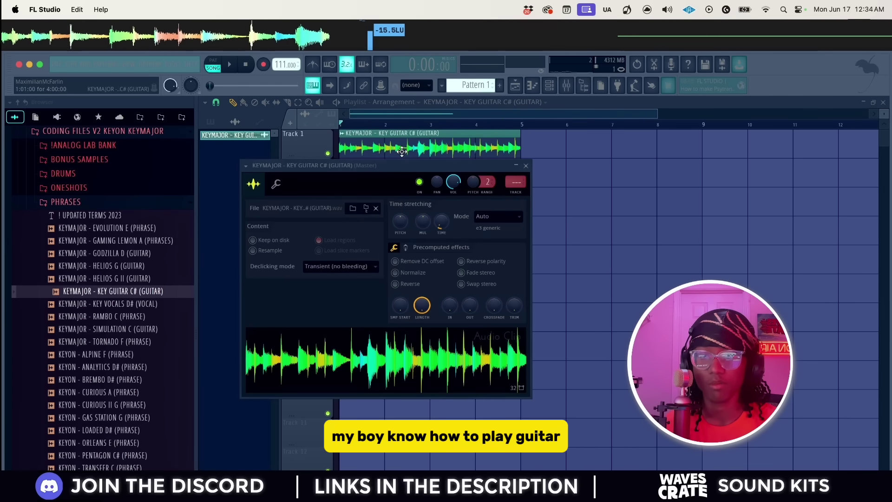
{"action": "left_click", "coordinate": [511, 193]}
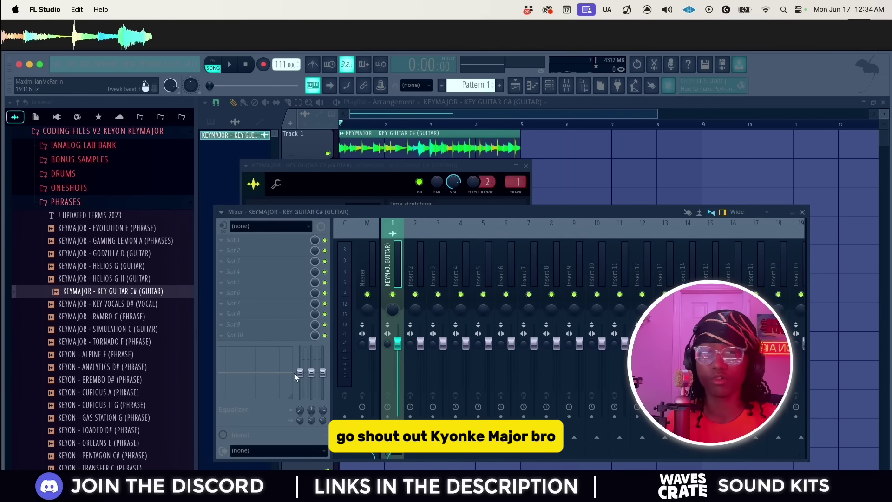
{"action": "left_click_drag", "start_coordinate": [299, 372], "coordinate": [300, 398]}
- Add Cymatics Illusion with the [SEQ] Flourish preset to the guitar's mixer track and raise its Mix to 100%
{"action": "scroll", "coordinate": [89, 263], "scroll_direction": "up", "scroll_amount": 3}
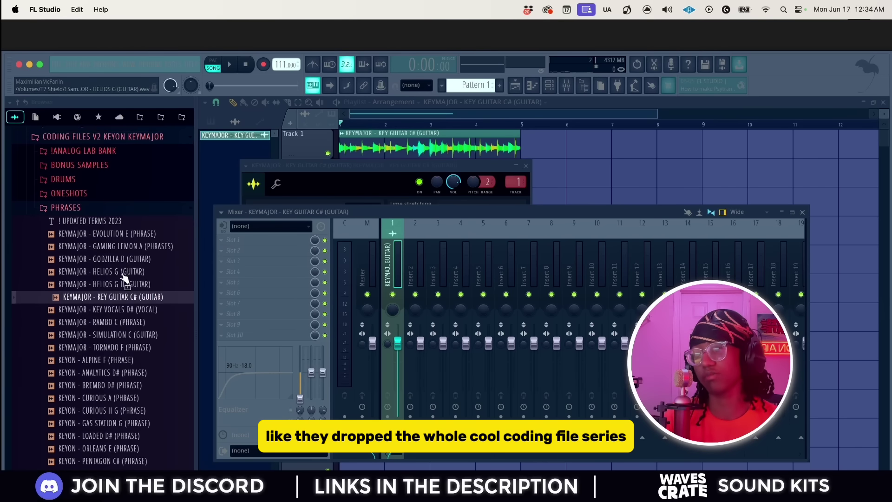
{"action": "scroll", "coordinate": [93, 201], "scroll_direction": "down", "scroll_amount": 2}
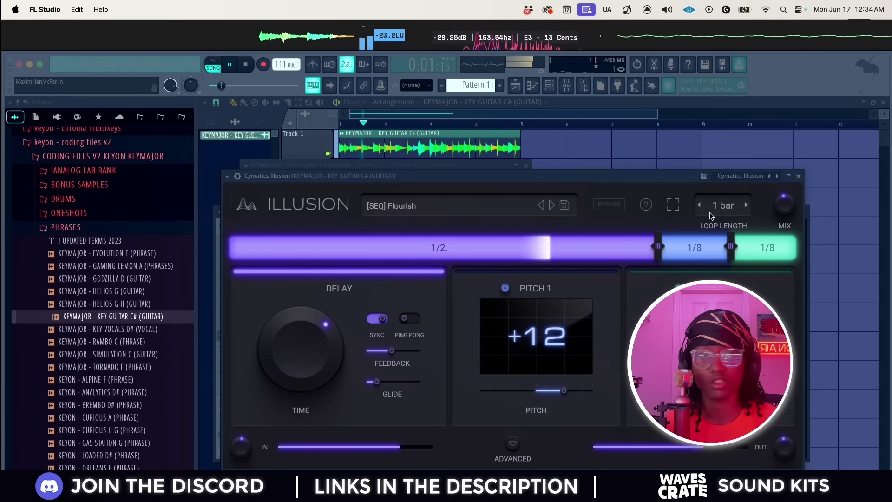
{"action": "left_click_drag", "start_coordinate": [780, 202], "coordinate": [790, 118]}
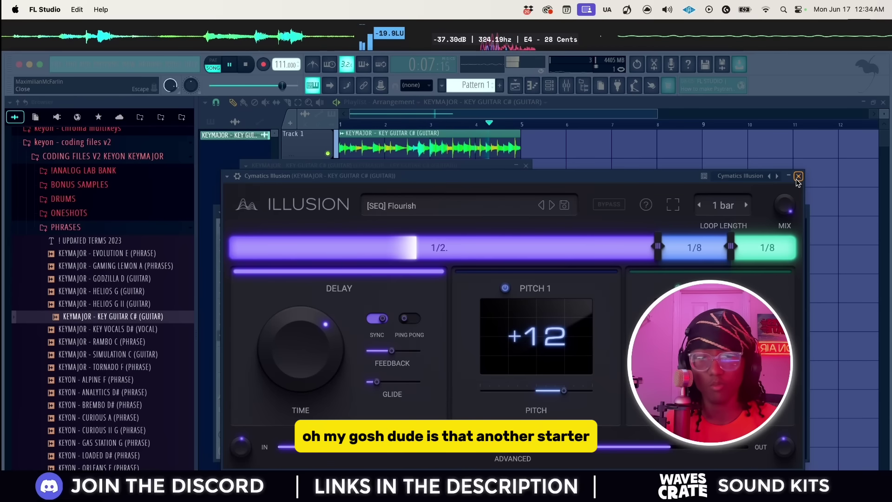
{"action": "key", "text": "space"}
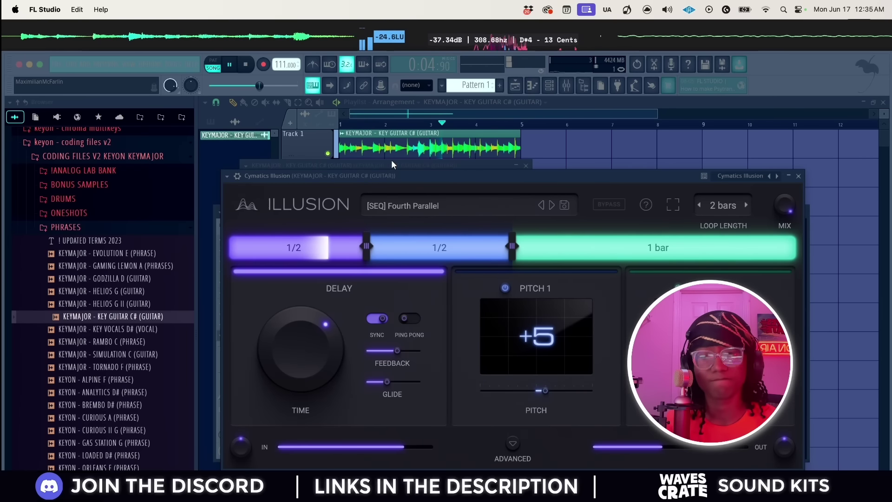
- Step past the [SEQ] Fourth Parallel preset in Illusion and play the guitar through [FX] Heavy Rain
{"action": "left_click", "coordinate": [551, 207]}
{"action": "left_click", "coordinate": [552, 208]}
{"action": "key", "text": "space"}
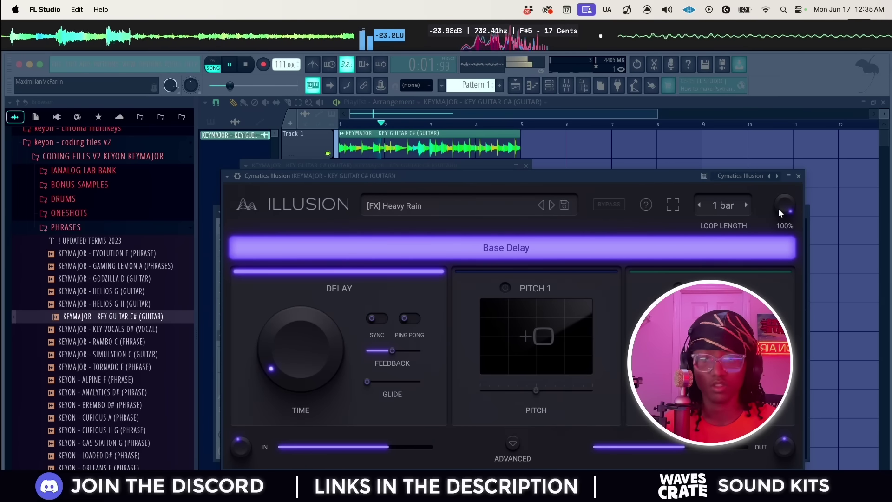
- Set Illusion's Delay Time to 0.27, enable Pitch 1 at +24, and stop playback
{"action": "left_click_drag", "start_coordinate": [302, 358], "coordinate": [299, 328]}
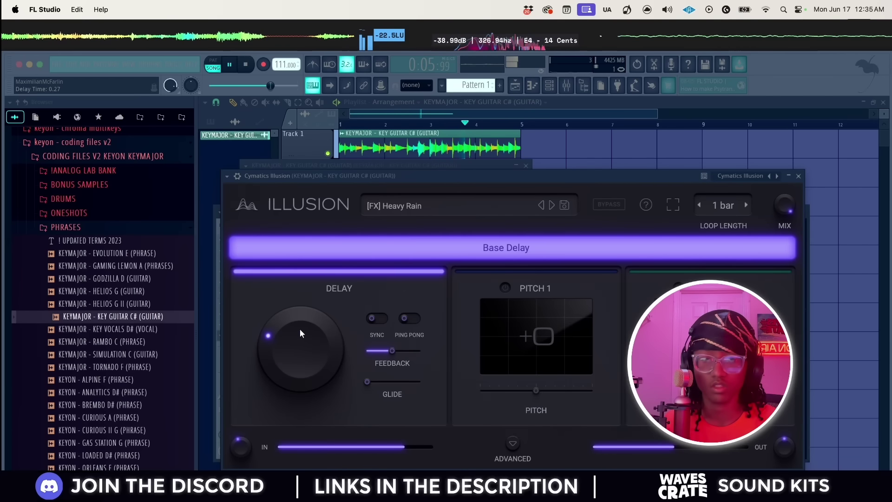
{"action": "left_click", "coordinate": [506, 286]}
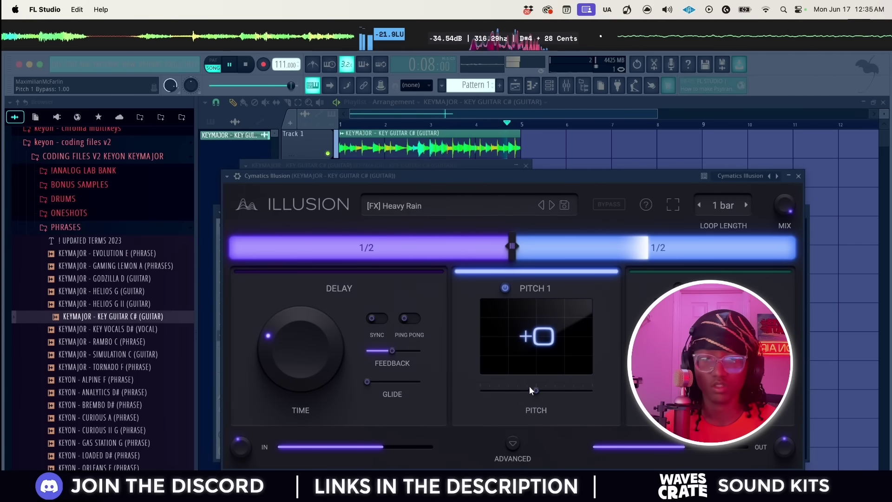
{"action": "left_click_drag", "start_coordinate": [541, 393], "coordinate": [594, 393]}
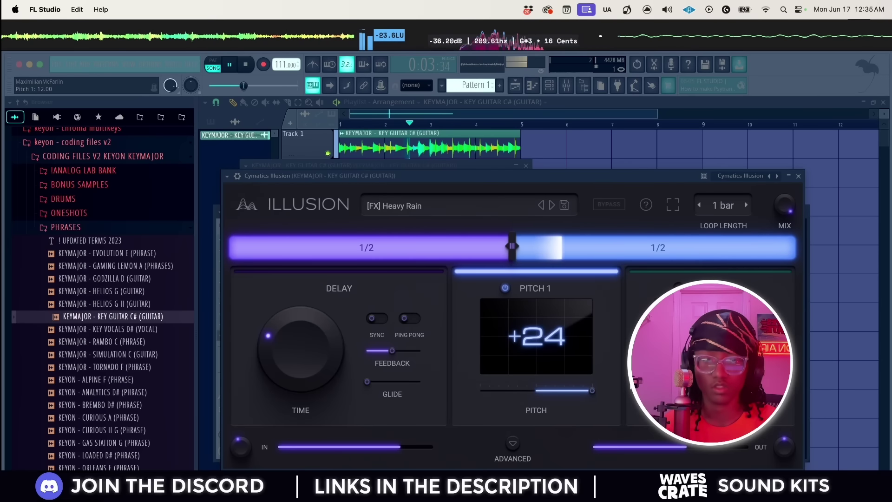
{"action": "key", "text": "space"}
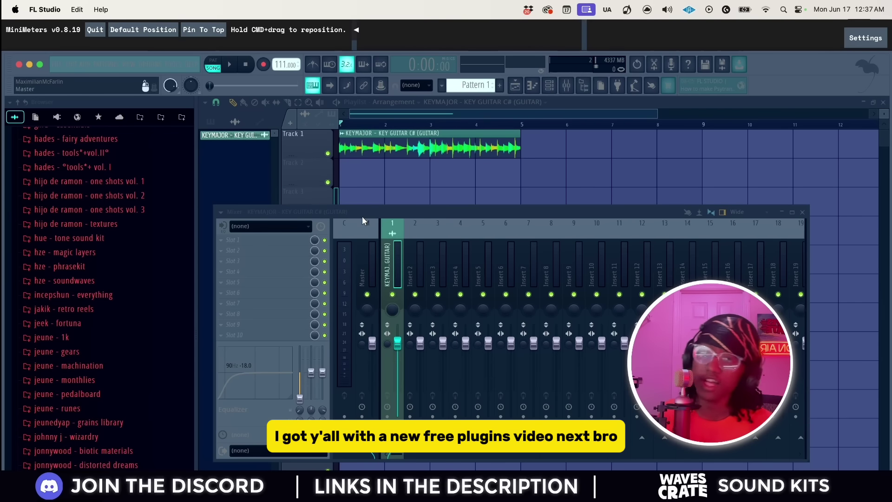
{"action": "left_click_drag", "start_coordinate": [362, 217], "coordinate": [374, 225]}
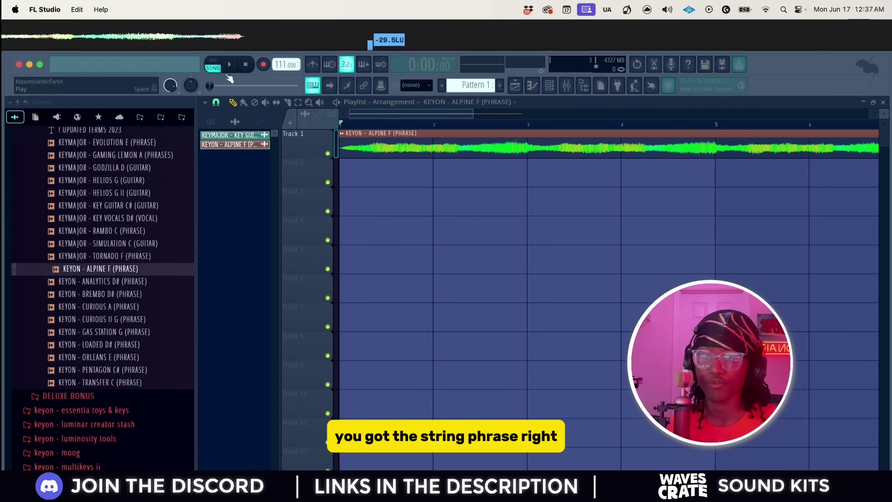
- Set the project tempo to 147 BPM and route the KEYON - ALPINE F string phrase to mixer track 2
{"action": "left_click", "coordinate": [229, 65]}
{"action": "scroll", "coordinate": [426, 246], "scroll_direction": "down", "scroll_amount": 3}
{"action": "double_click", "coordinate": [469, 136]}
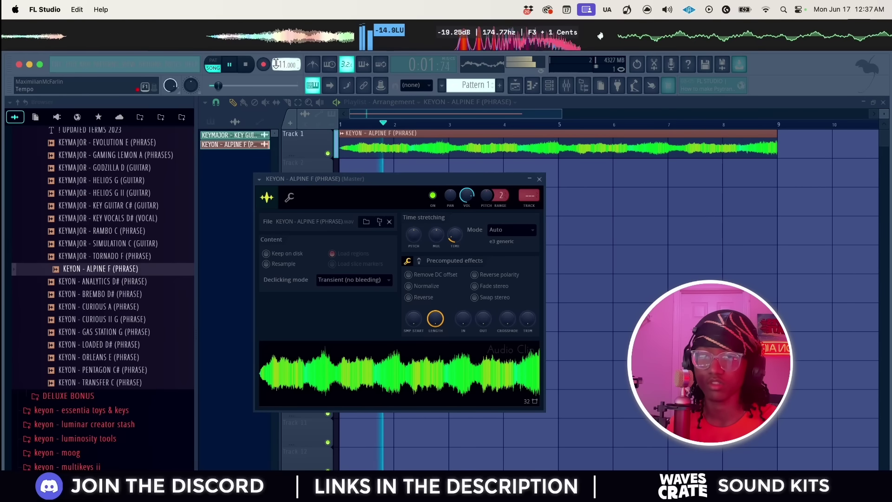
{"action": "left_click_drag", "start_coordinate": [275, 64], "coordinate": [276, 52]}
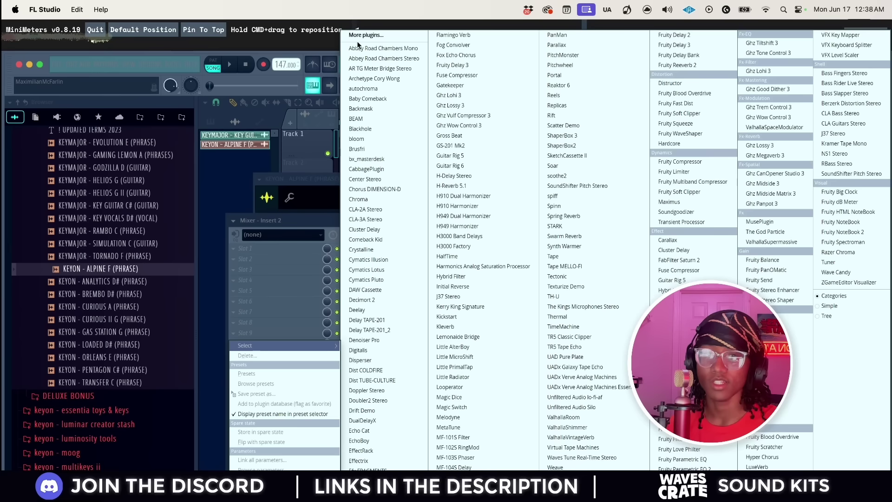
- Load Unfiltered Audio Silo on mixer track 2 and play the string phrase through its Default preset
{"action": "left_click", "coordinate": [365, 35]}
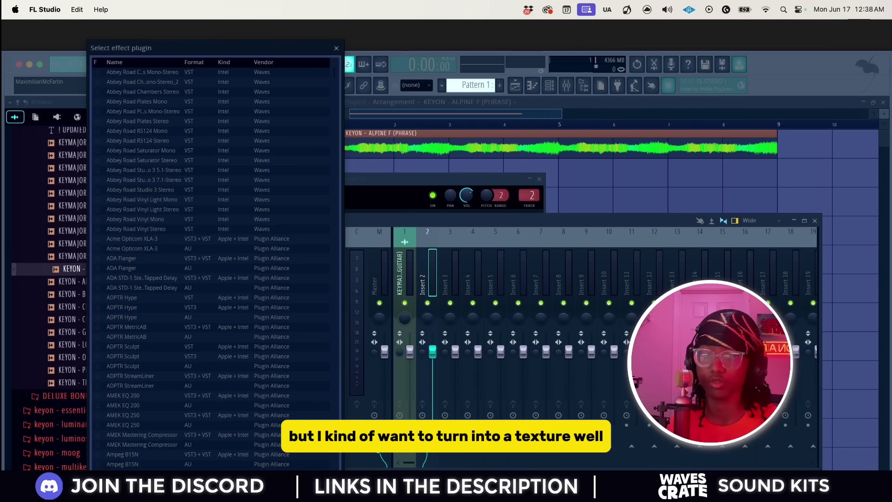
{"action": "type", "text": "unf"}
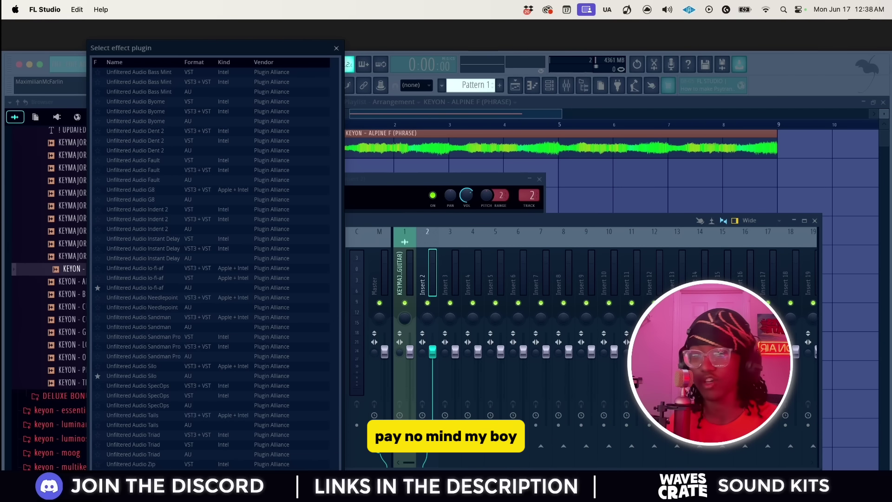
{"action": "double_click", "coordinate": [142, 376]}
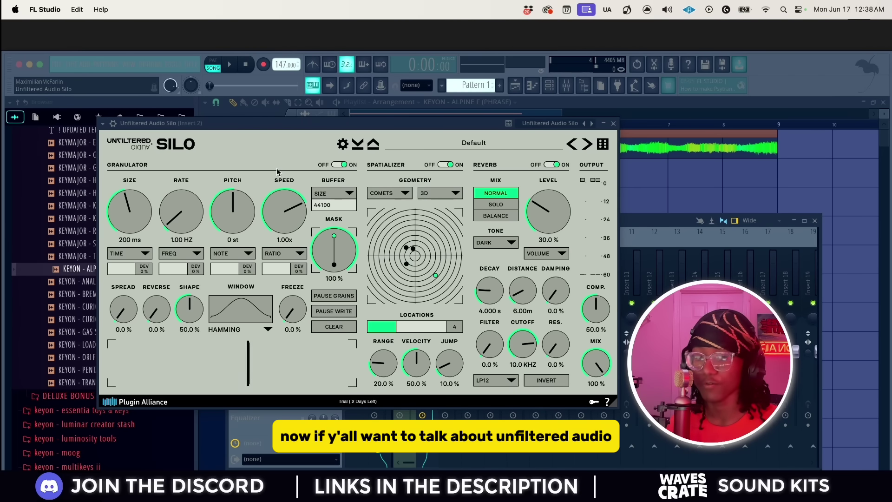
{"action": "left_click_drag", "start_coordinate": [327, 129], "coordinate": [326, 127]}
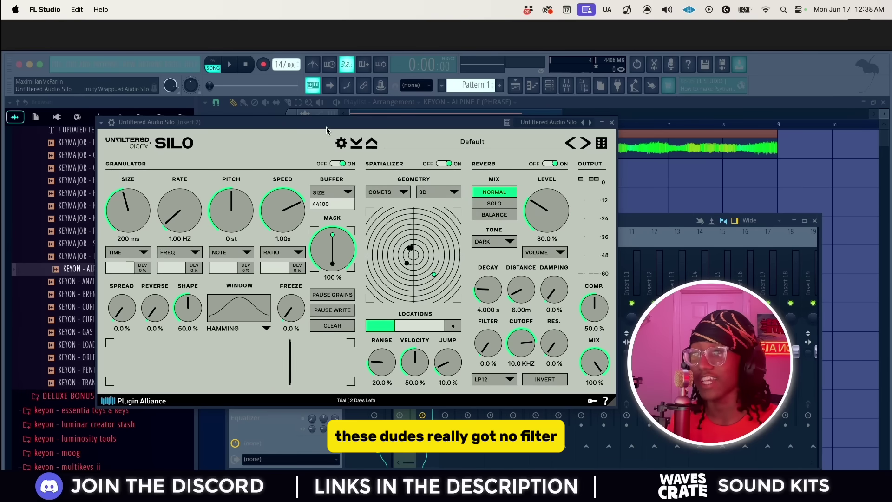
{"action": "key", "text": "space"}
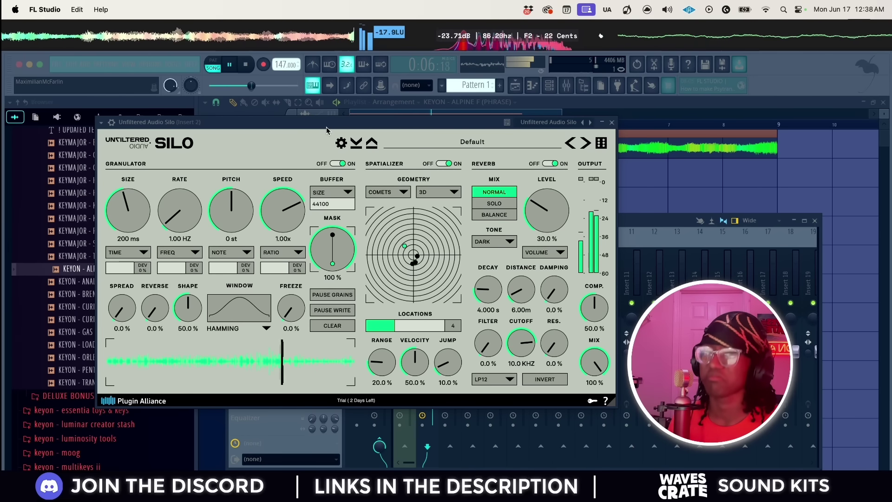
{"action": "key", "text": "space"}
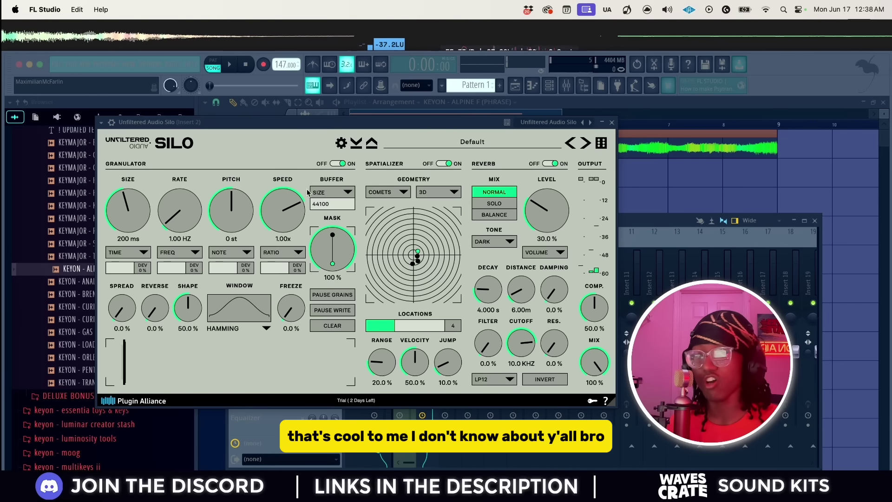
- Audition the string phrase through Silo's Aether Theories, Airlock Right Side and Airlock Wrong Side presets
{"action": "left_click", "coordinate": [584, 143]}
{"action": "key", "text": "space"}
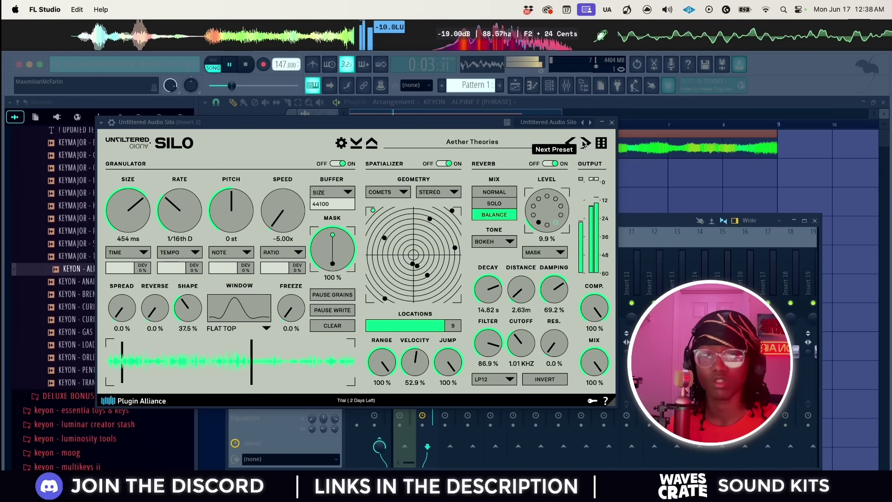
{"action": "left_click", "coordinate": [584, 143]}
{"action": "key", "text": "space"}
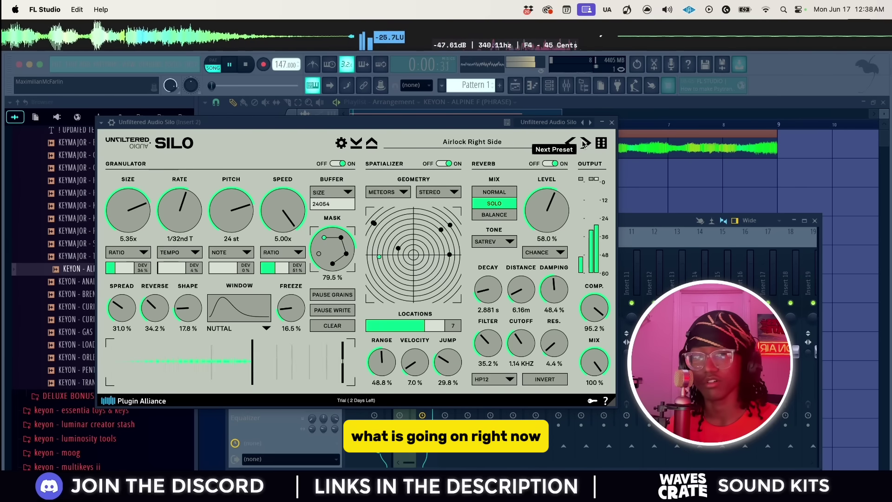
{"action": "left_click", "coordinate": [584, 143]}
{"action": "key", "text": "space"}
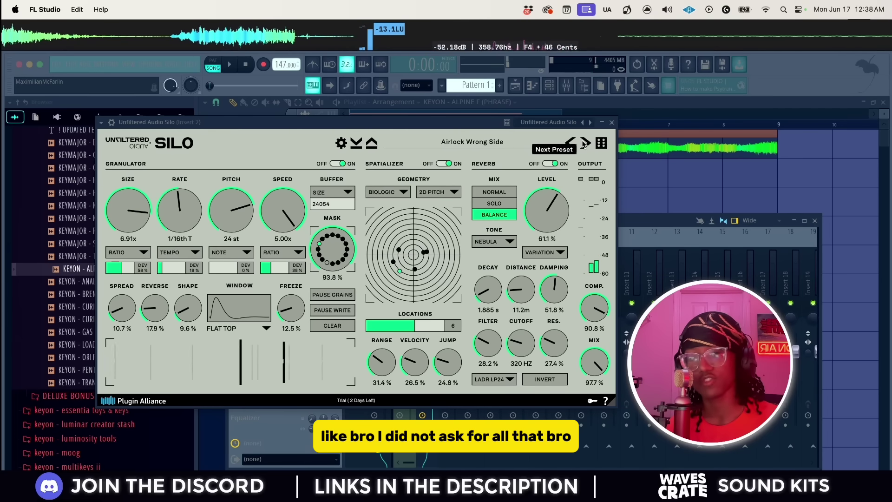
{"action": "key", "text": "space"}
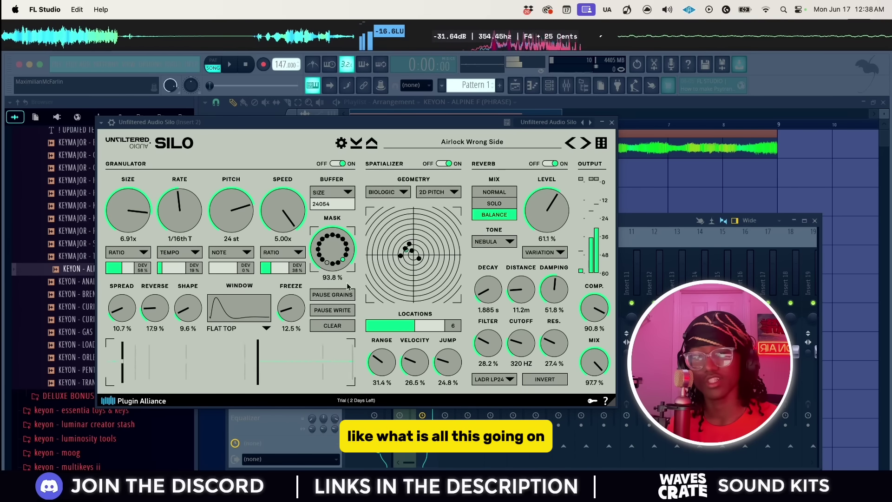
- Step past Silo's Binaural Beats preset and play the string phrase through Brownian Motion
{"action": "left_click", "coordinate": [585, 144]}
{"action": "key", "text": "space"}
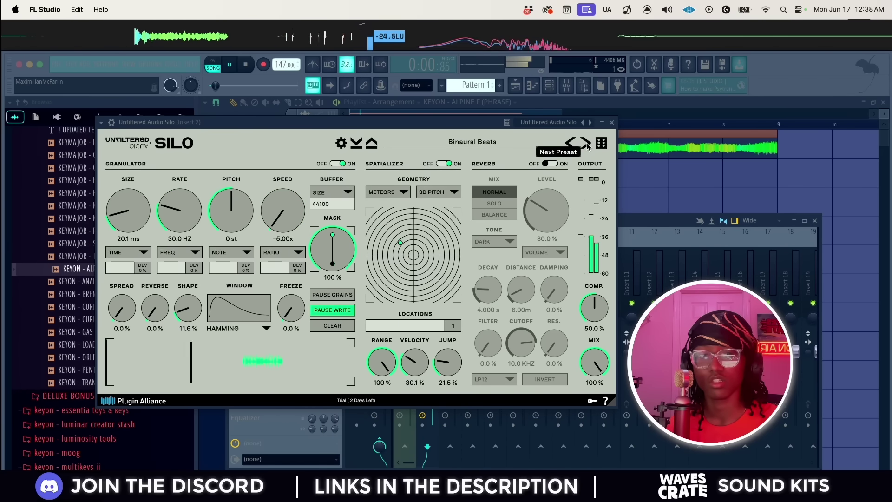
{"action": "left_click", "coordinate": [586, 144]}
{"action": "key", "text": "space"}
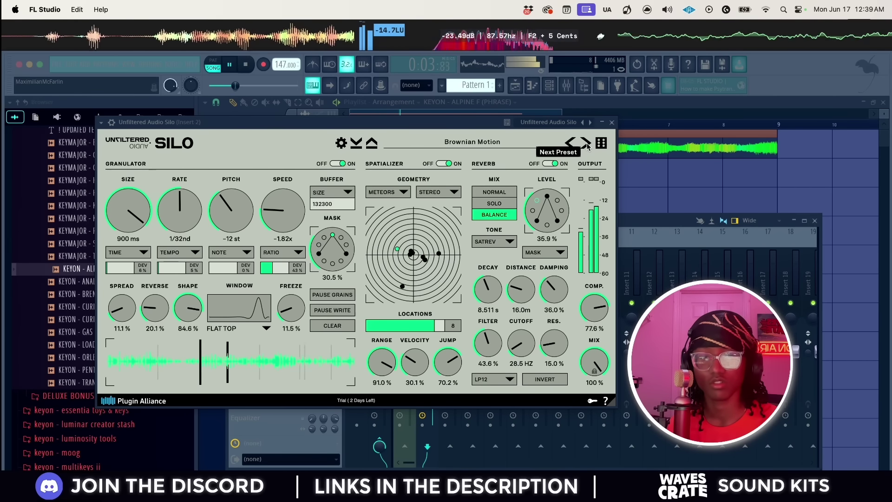
- Consolidate the processed string phrase into a new audio clip and pitch it up 300 cents in Stretch mode
{"action": "left_click", "coordinate": [611, 122]}
{"action": "left_click", "coordinate": [591, 146]}
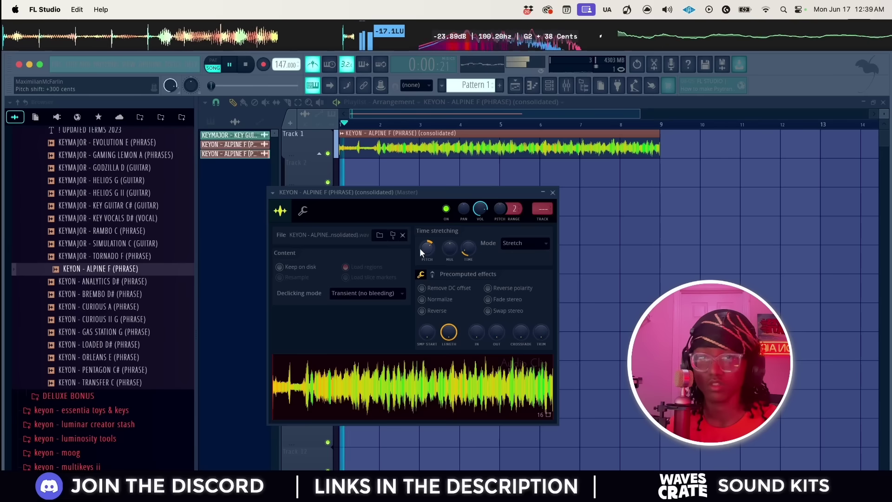
{"action": "left_click", "coordinate": [424, 154]}
- Turn off typing-keyboard note input, cut the consolidated clip to its first two bars, and duplicate it three times up to bar 9
{"action": "key", "text": "space"}
{"action": "key", "text": "space"}
{"action": "left_click", "coordinate": [313, 88]}
{"action": "key", "text": "space"}
{"action": "key", "text": "space"}
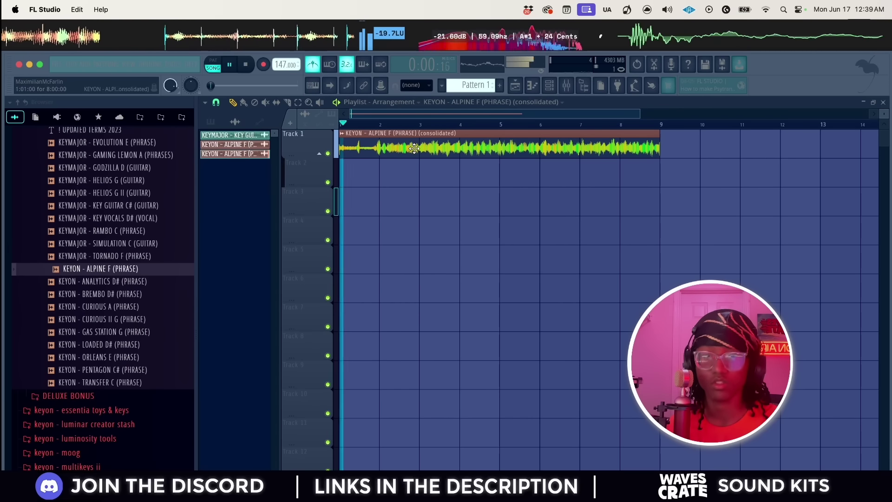
{"action": "key", "text": "c"}
{"action": "left_click", "coordinate": [415, 149]}
{"action": "key", "text": "p"}
{"action": "right_click", "coordinate": [447, 153]}
{"action": "left_click_drag", "start_coordinate": [441, 153], "coordinate": [376, 157]}
{"action": "key", "text": "super+b"}
{"action": "scroll", "coordinate": [376, 154], "scroll_direction": "down", "scroll_amount": 1}
{"action": "key", "text": "super+b"}
{"action": "key", "text": "super+b"}
- Change the declicking mode of the consolidated phrase and listen to the repeated loop
{"action": "double_click", "coordinate": [391, 152]}
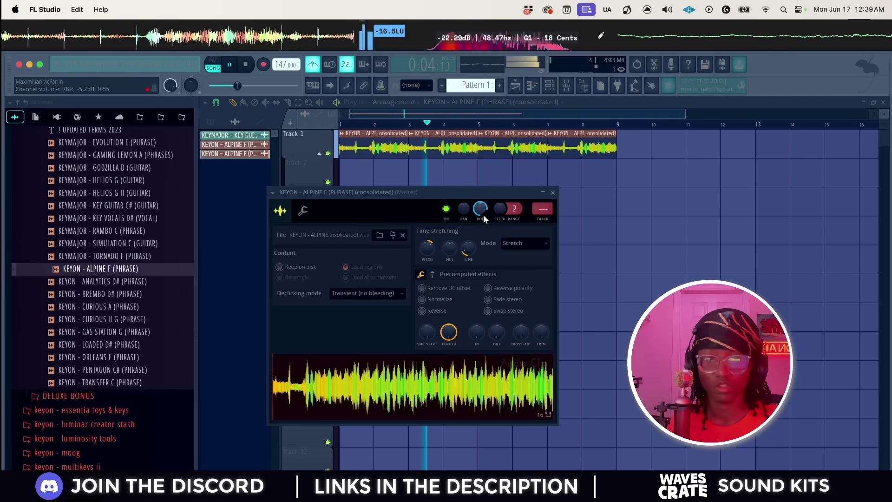
{"action": "left_click", "coordinate": [353, 293]}
{"action": "left_click", "coordinate": [342, 343]}
{"action": "left_click", "coordinate": [465, 149]}
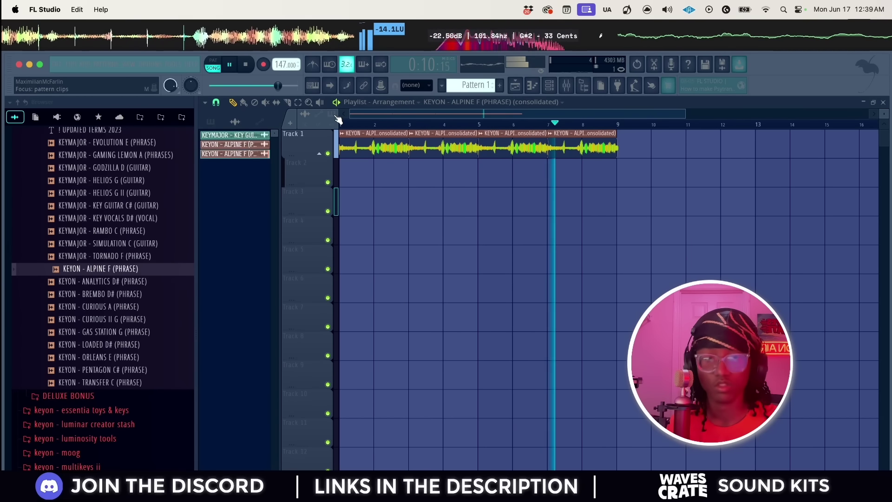
{"action": "scroll", "coordinate": [548, 139], "scroll_direction": "up", "scroll_amount": 2}
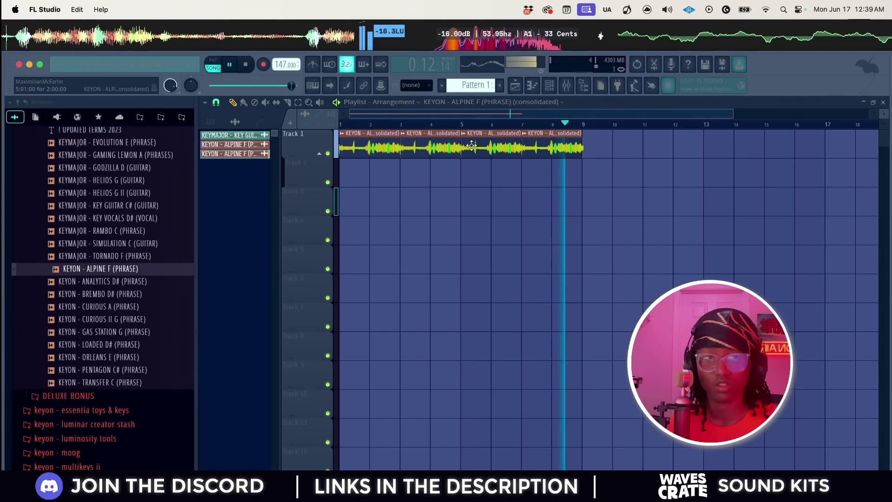
- Stop playback and save the project as "alpine 147bpm macshooter" in the flps folder
{"action": "key", "text": "space"}
{"action": "key", "text": "super+s"}
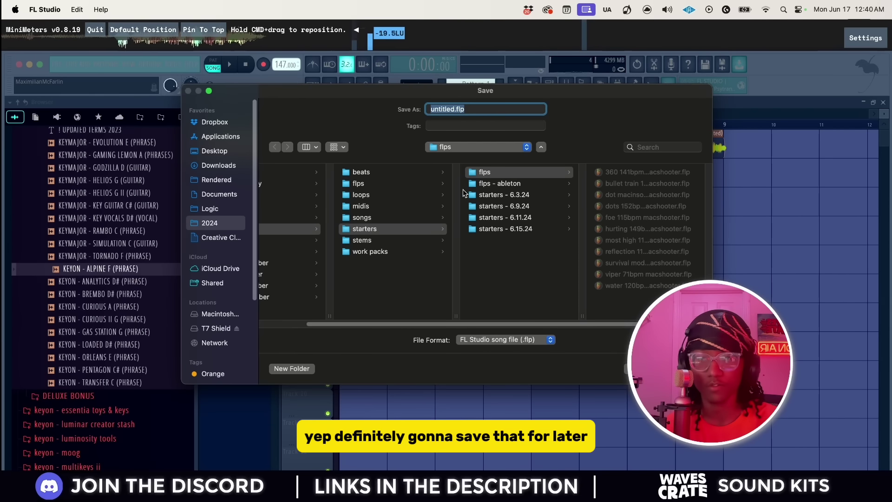
{"action": "type", "text": "alpine 147bp"}
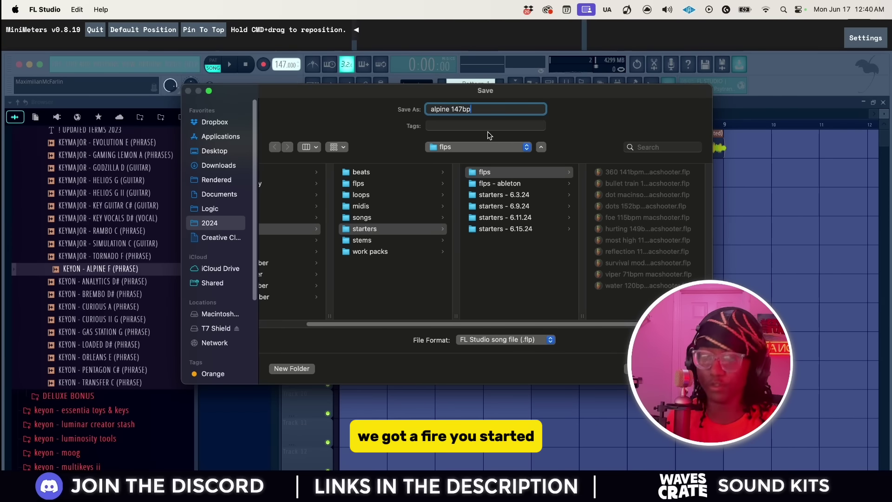
{"action": "type", "text": "m ma"}
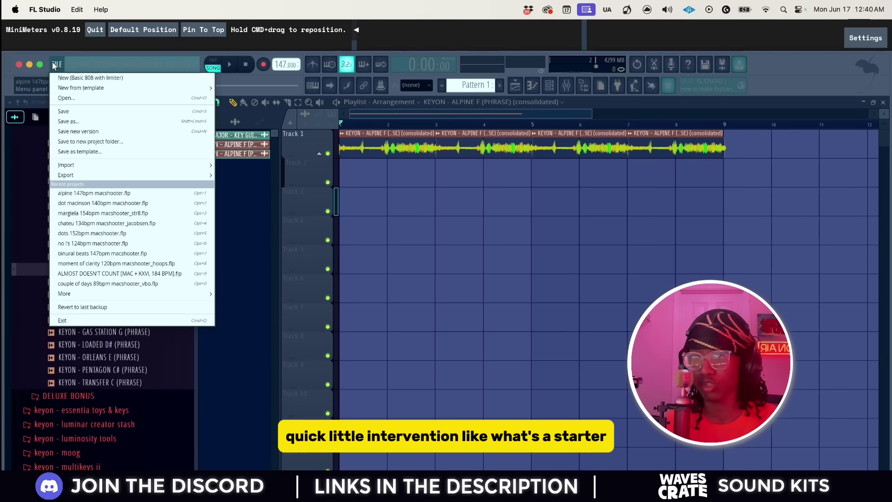
- Start a new project and add the "+ path synth" one-shot from the sample library to the channel rack
{"action": "left_click", "coordinate": [301, 160]}
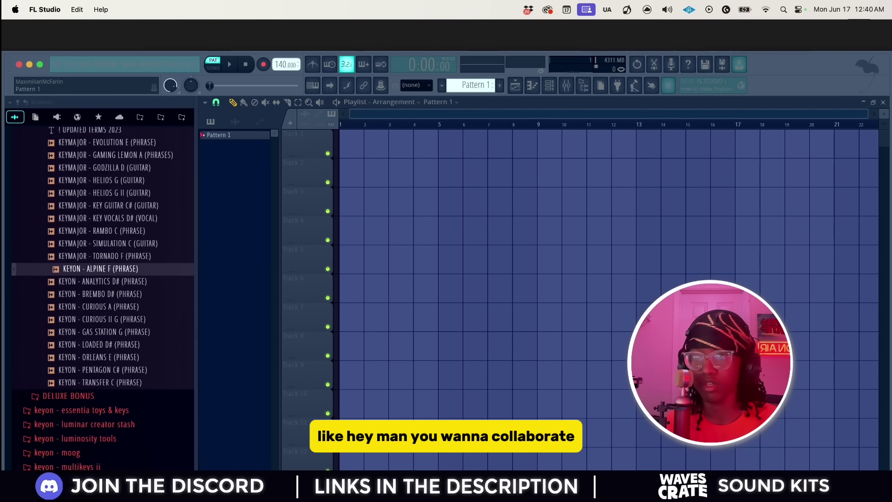
{"action": "left_click", "coordinate": [556, 84]}
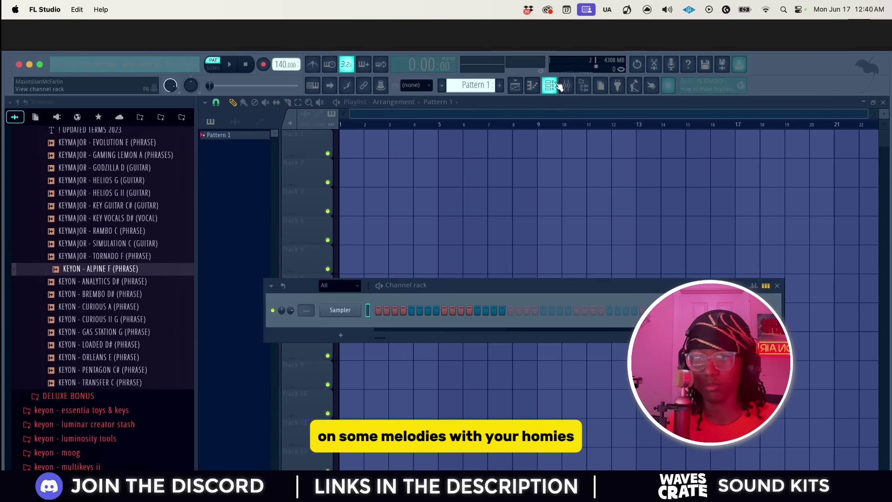
{"action": "scroll", "coordinate": [110, 244], "scroll_direction": "up", "scroll_amount": 5}
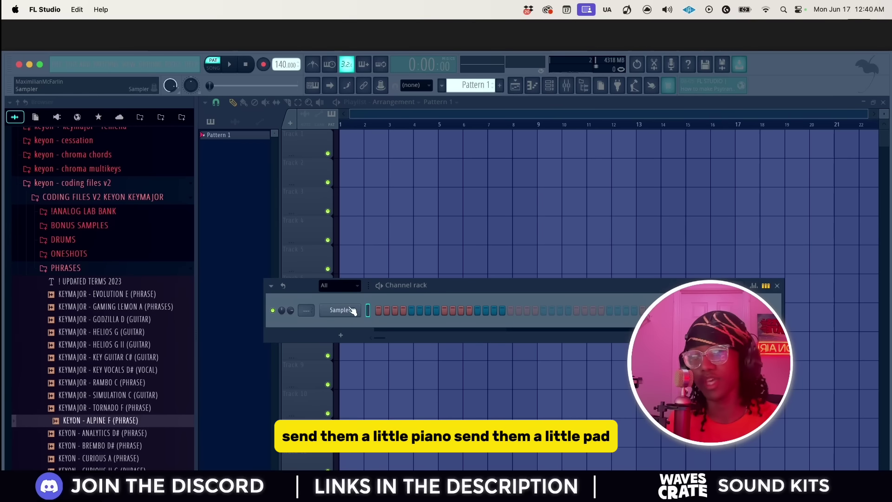
{"action": "scroll", "coordinate": [95, 326], "scroll_direction": "up", "scroll_amount": 4}
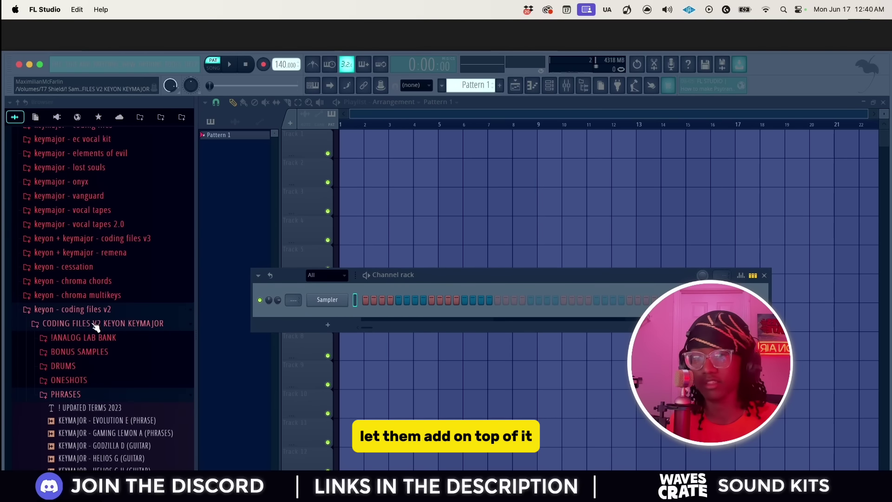
{"action": "scroll", "coordinate": [96, 326], "scroll_direction": "down", "scroll_amount": 2}
{"action": "scroll", "coordinate": [88, 331], "scroll_direction": "up", "scroll_amount": 10}
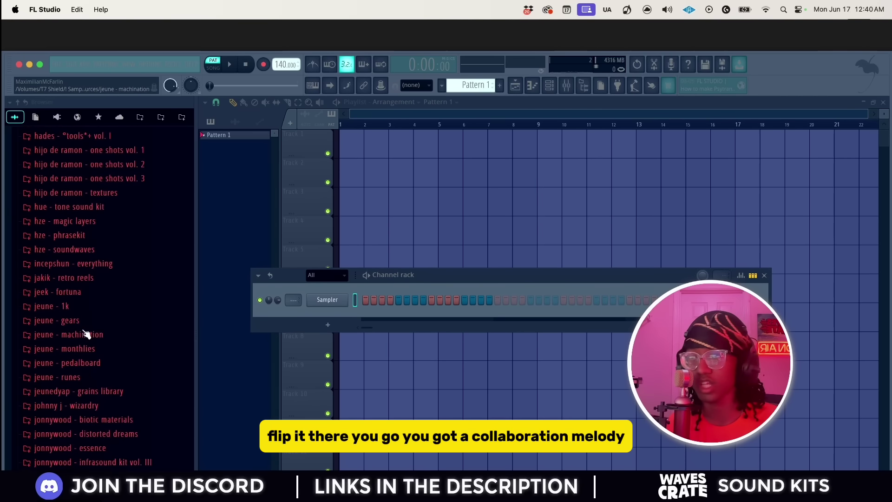
{"action": "scroll", "coordinate": [93, 328], "scroll_direction": "up", "scroll_amount": 15}
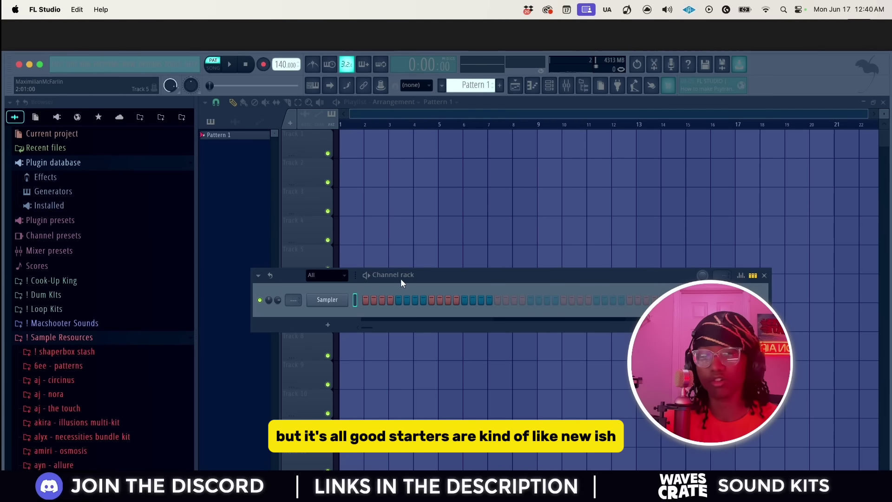
{"action": "scroll", "coordinate": [82, 331], "scroll_direction": "down", "scroll_amount": 12}
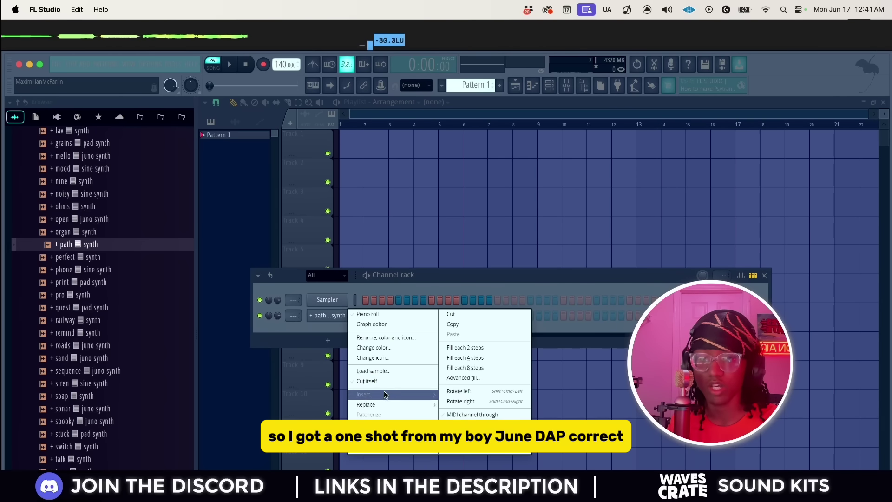
- Put a 127bpm Waves Crate melody MIDI in the path synth's piano roll and load BEAM on mixer track 1
{"action": "left_click", "coordinate": [383, 391]}
{"action": "left_click", "coordinate": [325, 317]}
{"action": "left_click", "coordinate": [329, 237]}
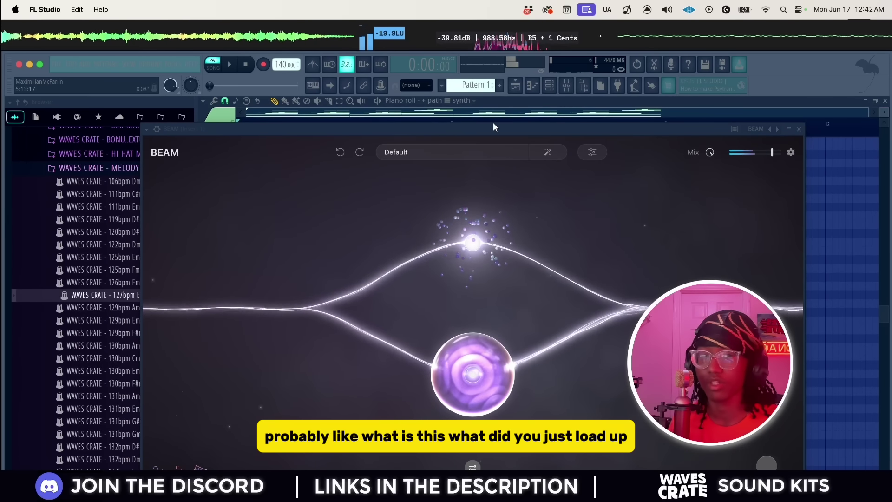
{"action": "left_click_drag", "start_coordinate": [492, 124], "coordinate": [438, 120]}
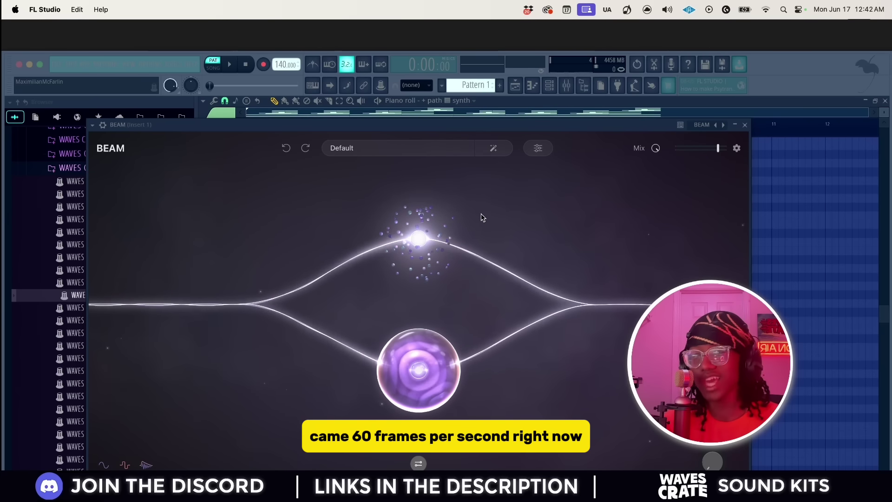
- Generate new effect chains in BEAM and play the path synth melody through them
{"action": "key", "text": "space"}
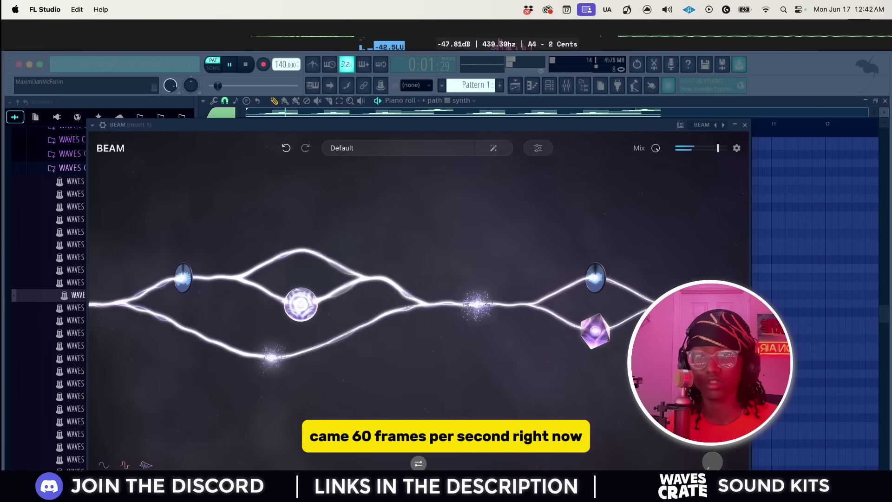
{"action": "key", "text": "space"}
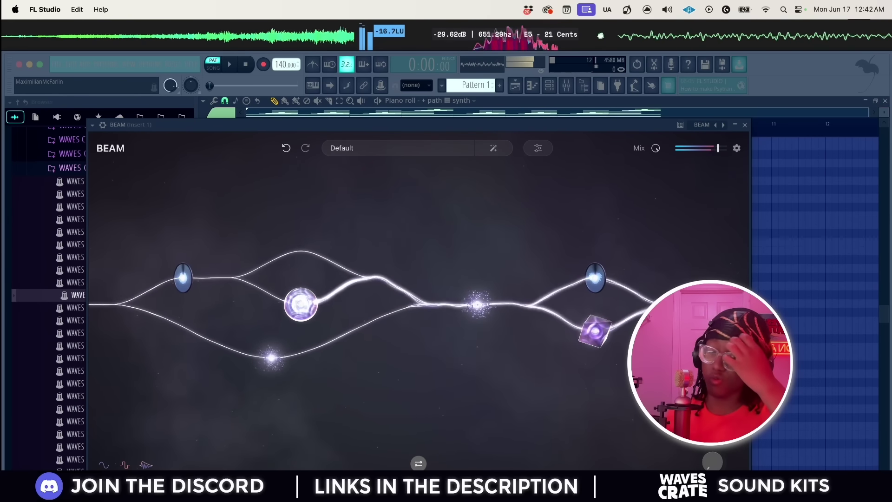
{"action": "key", "text": "space"}
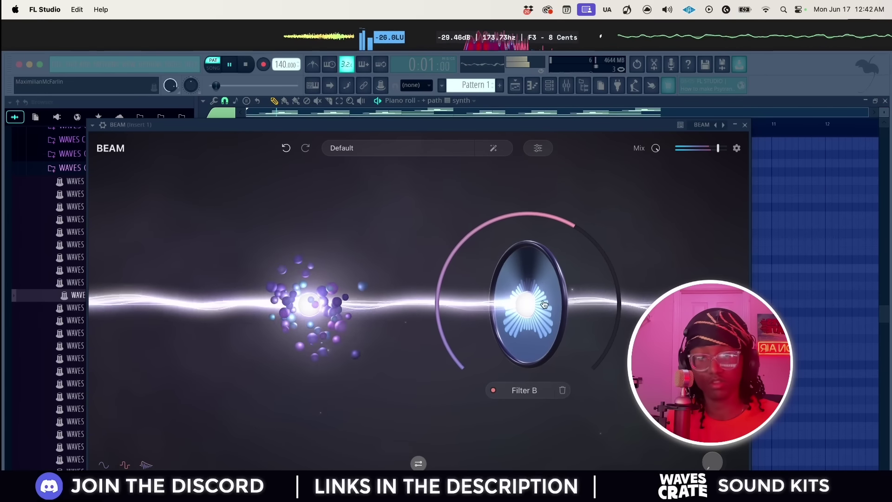
{"action": "key", "text": "space"}
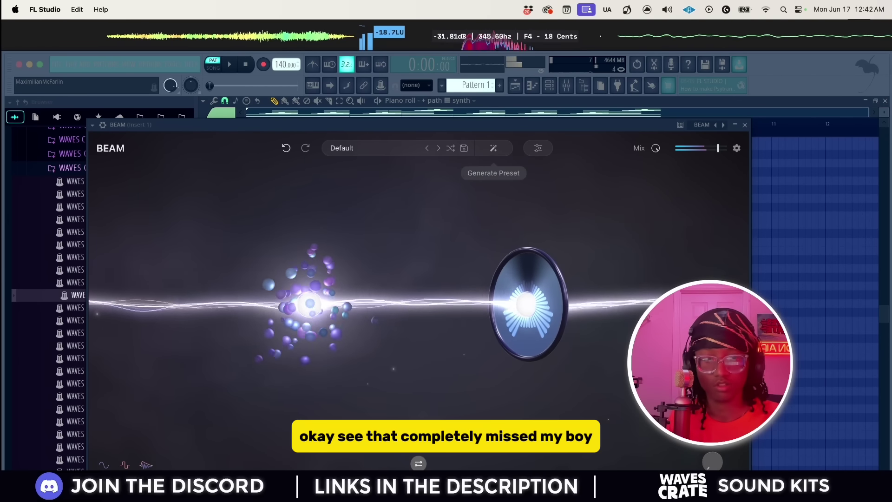
- Generate another effect chain in BEAM, play the melody through it and audition the Calling Occupants preset with a lowered mix
{"action": "left_click", "coordinate": [494, 149]}
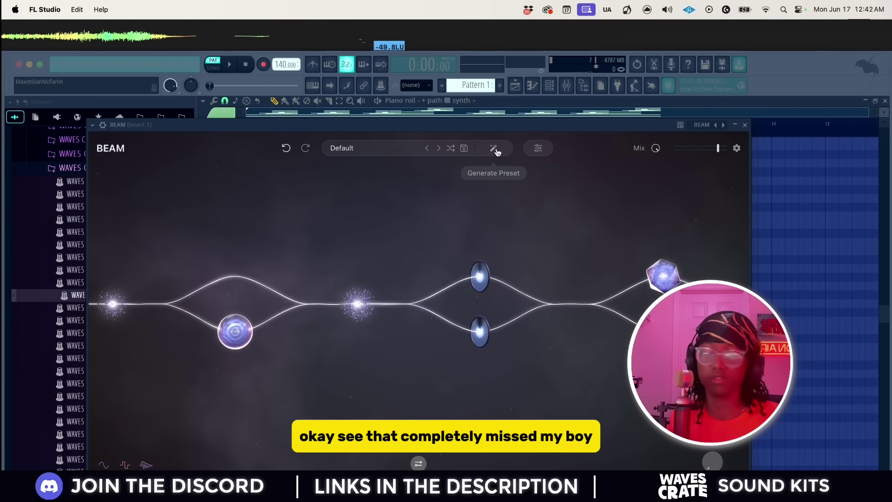
{"action": "key", "text": "space"}
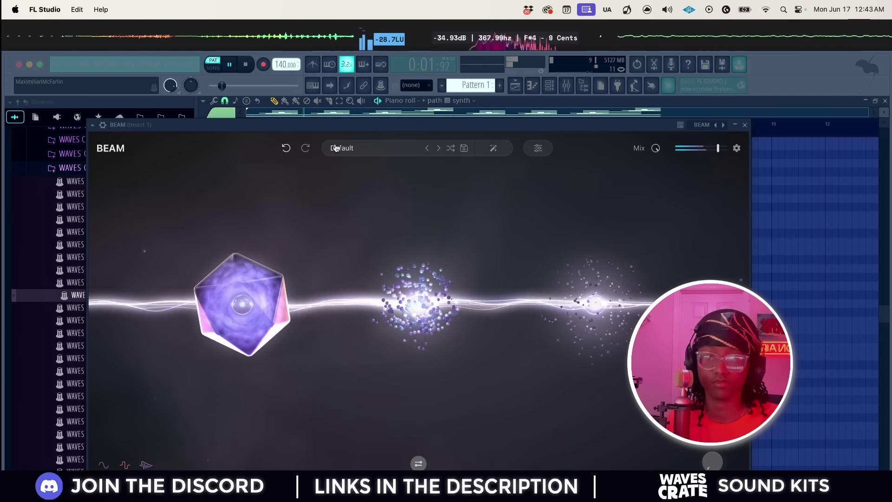
{"action": "left_click", "coordinate": [362, 148]}
{"action": "left_click", "coordinate": [372, 302]}
{"action": "scroll", "coordinate": [377, 293], "scroll_direction": "down", "scroll_amount": 5}
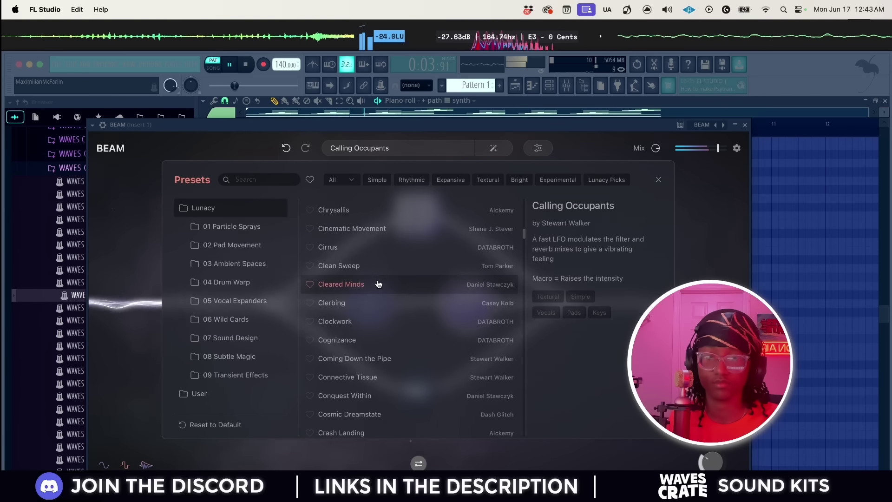
{"action": "scroll", "coordinate": [386, 280], "scroll_direction": "up", "scroll_amount": 3}
{"action": "scroll", "coordinate": [386, 280], "scroll_direction": "down", "scroll_amount": 3}
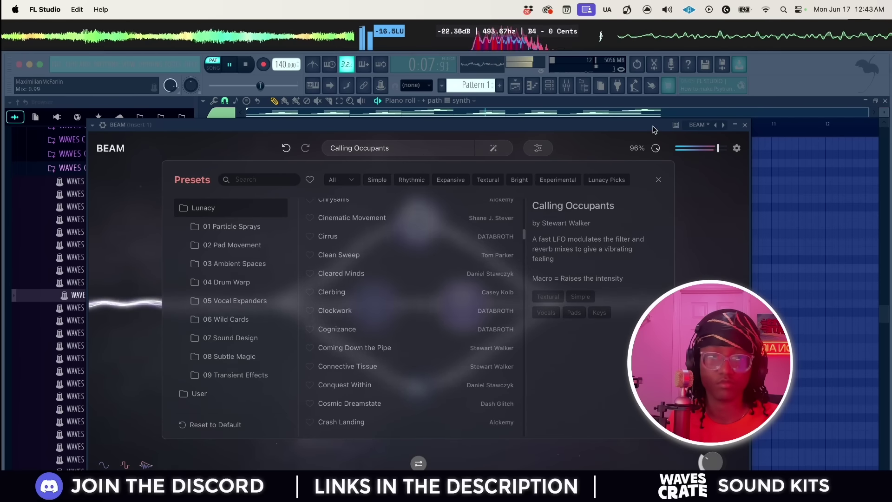
- Audition BEAM's Cognizance preset, replace it with Cryonic Suspension and adjust the wet/dry mix while the melody plays
{"action": "left_click", "coordinate": [398, 328]}
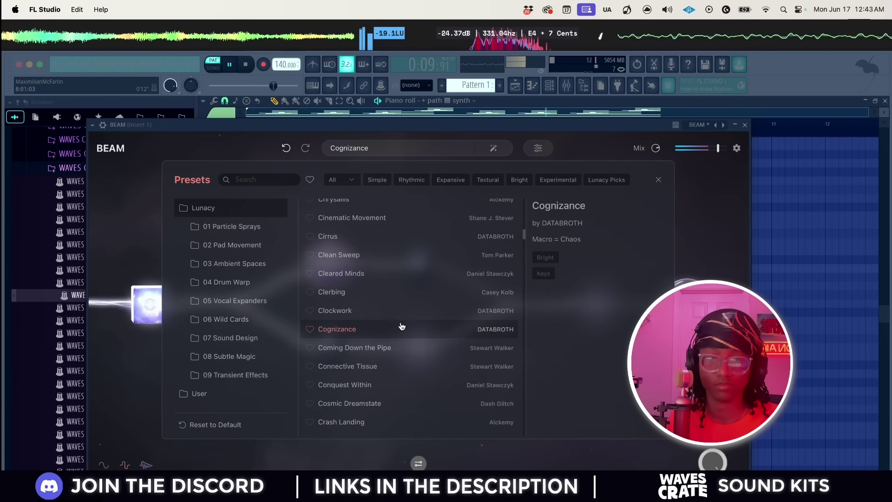
{"action": "scroll", "coordinate": [400, 327], "scroll_direction": "down", "scroll_amount": 3}
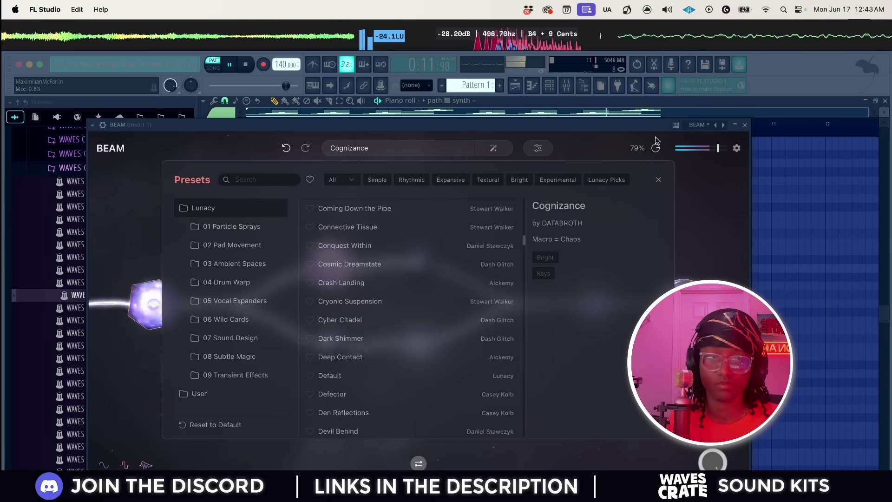
{"action": "left_click", "coordinate": [466, 299]}
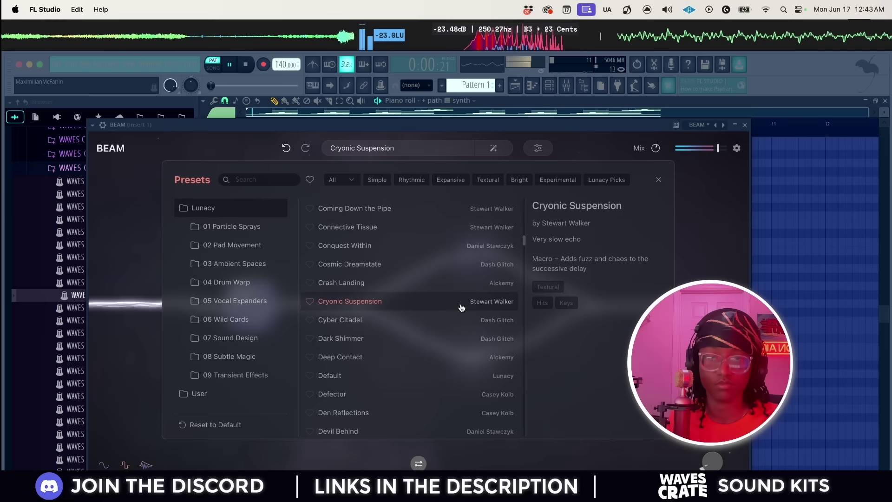
{"action": "scroll", "coordinate": [464, 302], "scroll_direction": "down", "scroll_amount": 5}
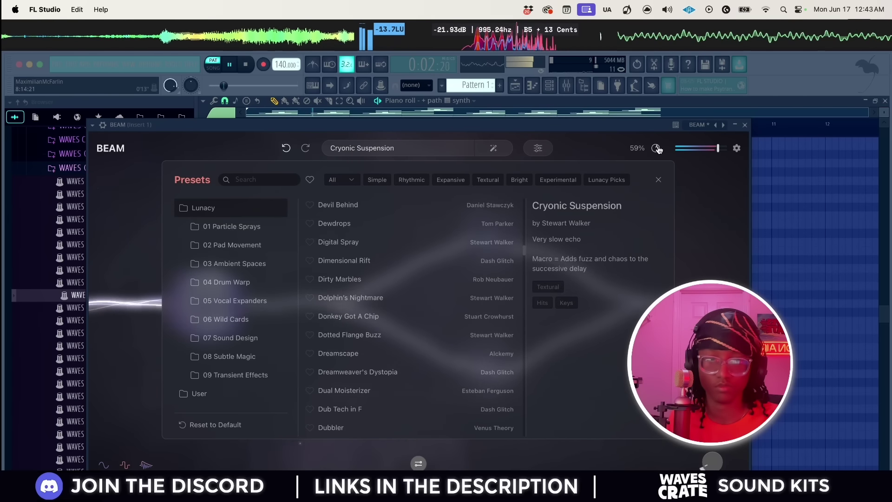
{"action": "left_click_drag", "start_coordinate": [658, 149], "coordinate": [660, 134]}
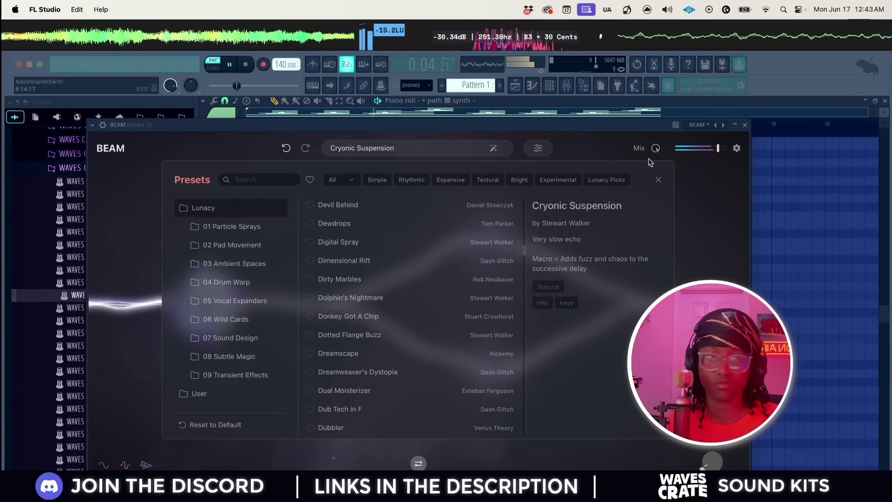
{"action": "left_click", "coordinate": [658, 179]}
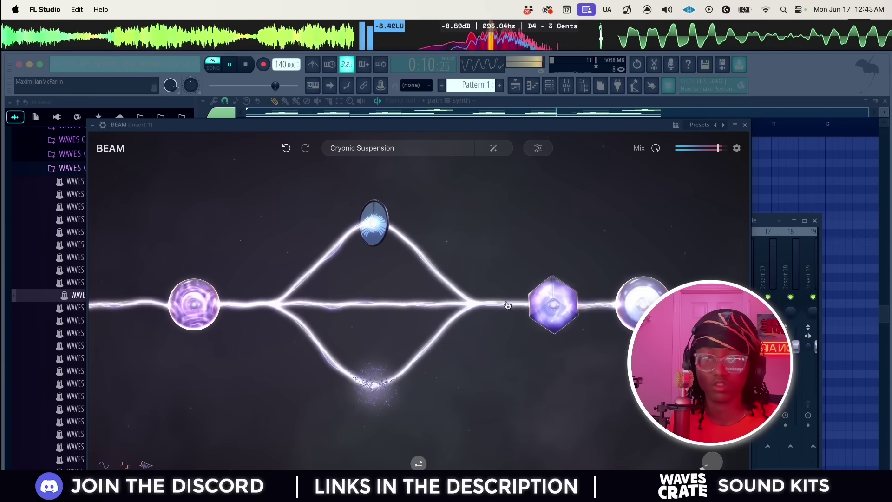
{"action": "mouse_move", "coordinate": [386, 232]}
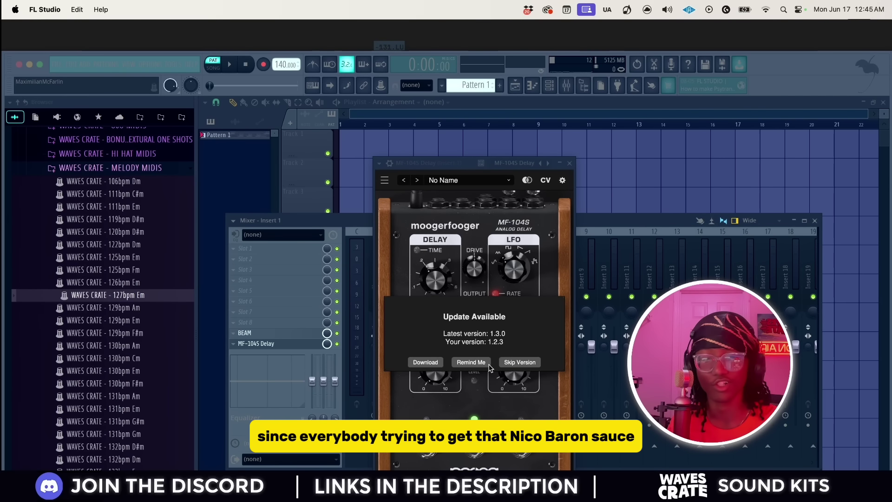
- Postpone the MF-104S Delay update, move the delay window aside and browse its factory presets
{"action": "left_click", "coordinate": [485, 365]}
{"action": "left_click_drag", "start_coordinate": [441, 168], "coordinate": [309, 123]}
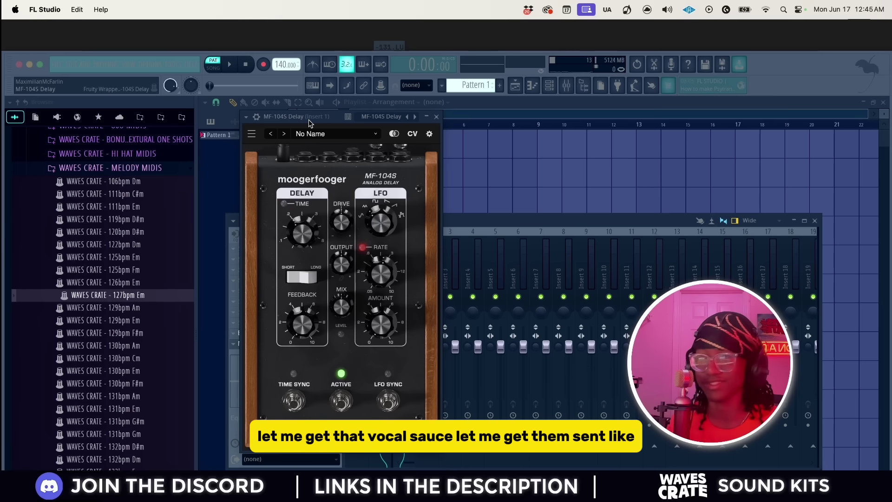
{"action": "left_click", "coordinate": [318, 135]}
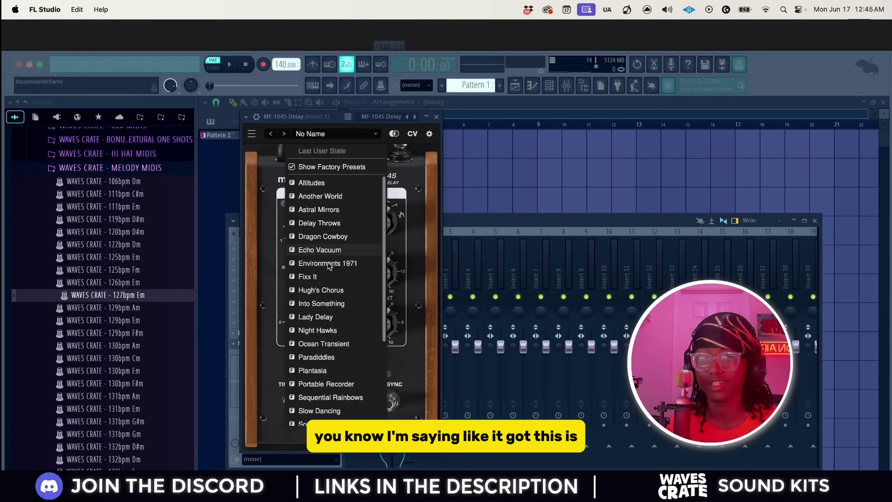
{"action": "scroll", "coordinate": [342, 284], "scroll_direction": "down", "scroll_amount": 5}
{"action": "scroll", "coordinate": [348, 267], "scroll_direction": "up", "scroll_amount": 3}
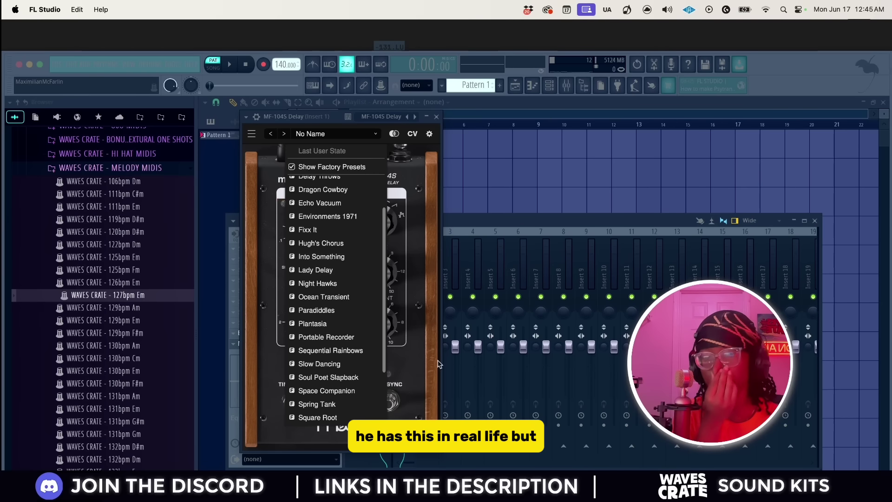
{"action": "left_click", "coordinate": [325, 136]}
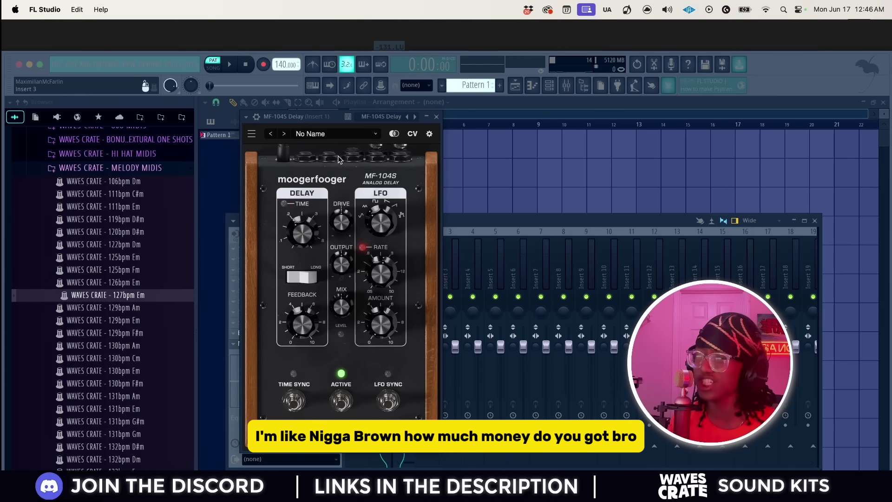
- Play the melody through the MF-104S Delay's Altitudes preset and bypass BEAM on mixer Insert 1
{"action": "left_click", "coordinate": [283, 134]}
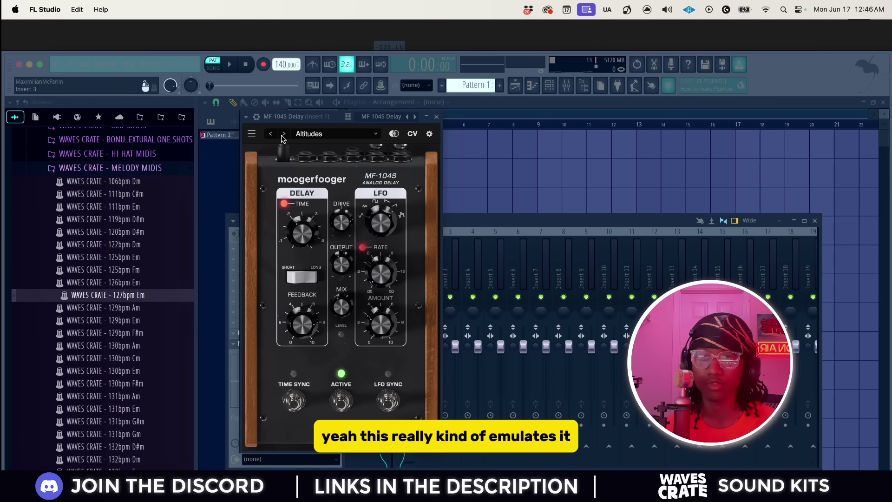
{"action": "left_click_drag", "start_coordinate": [291, 118], "coordinate": [280, 125]}
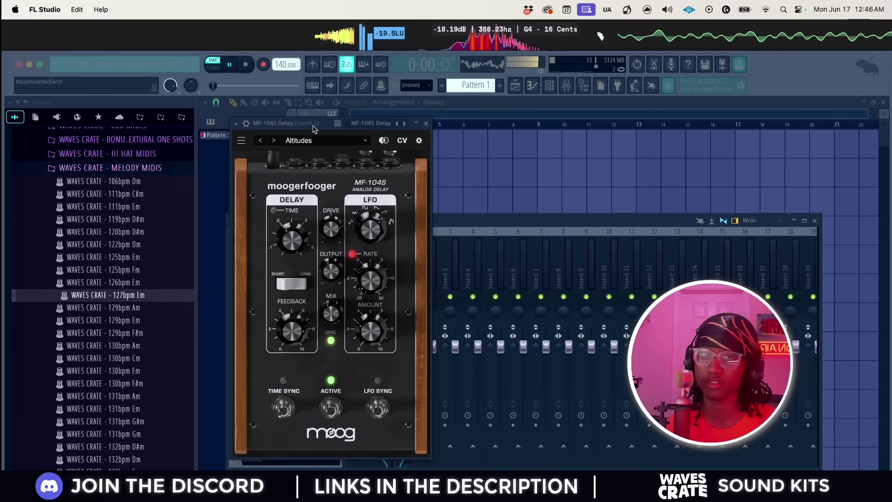
{"action": "left_click", "coordinate": [425, 124]}
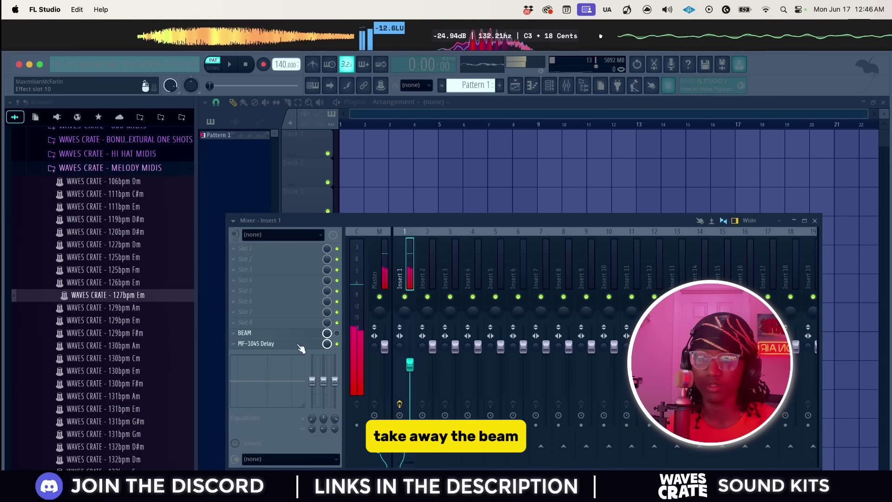
{"action": "left_click", "coordinate": [299, 344]}
{"action": "key", "text": "space"}
- Audition the Another World and Astral Mirrors presets of the MF-104S Delay on the melody
{"action": "left_click", "coordinate": [273, 141]}
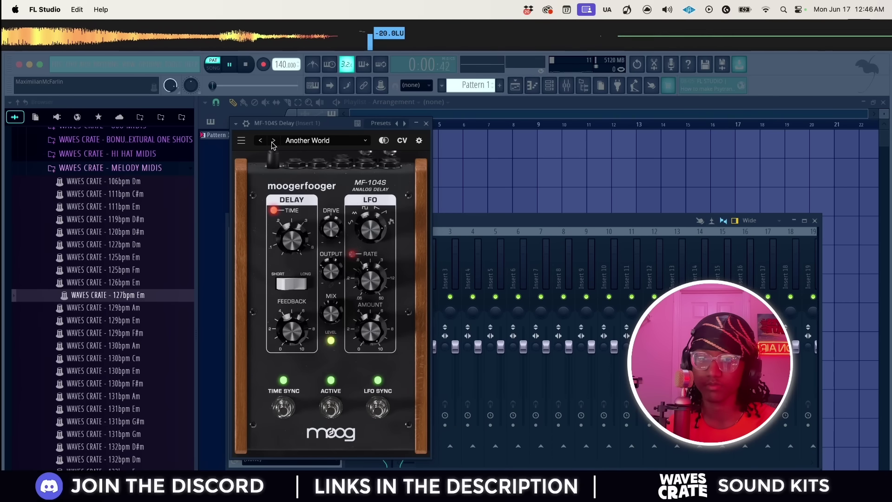
{"action": "left_click", "coordinate": [426, 123]}
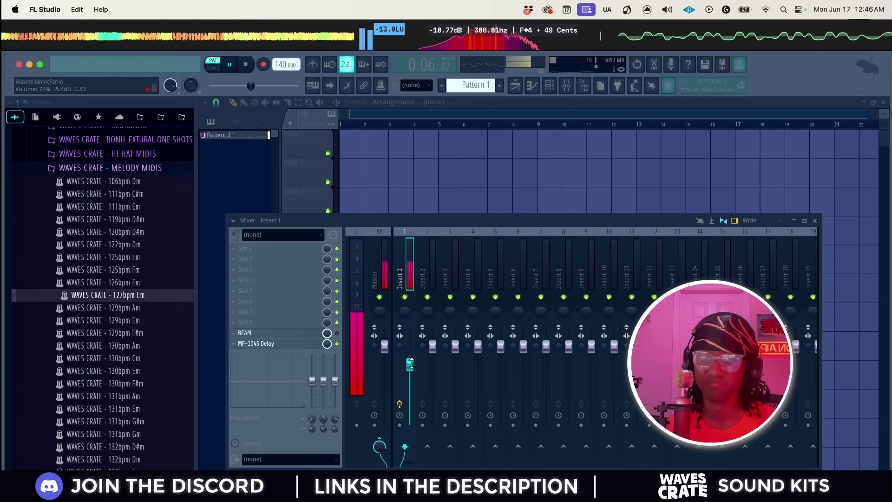
{"action": "left_click", "coordinate": [279, 346]}
{"action": "key", "text": "space"}
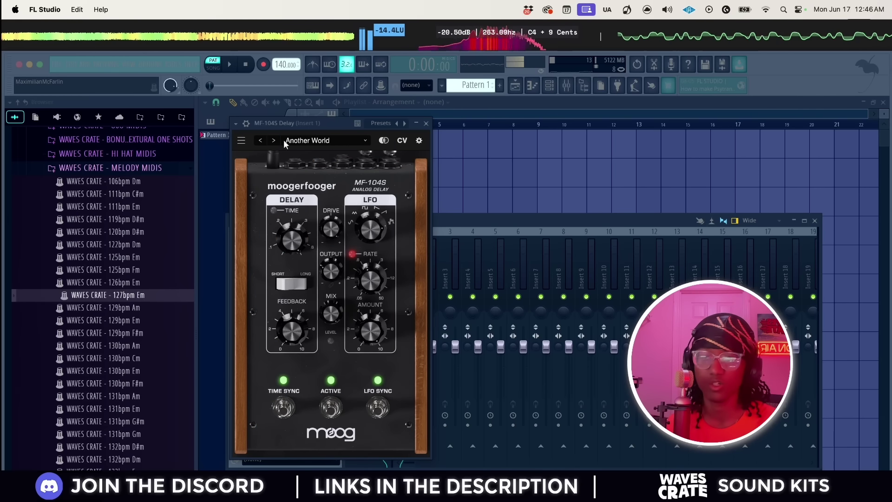
{"action": "left_click", "coordinate": [274, 140]}
{"action": "key", "text": "space"}
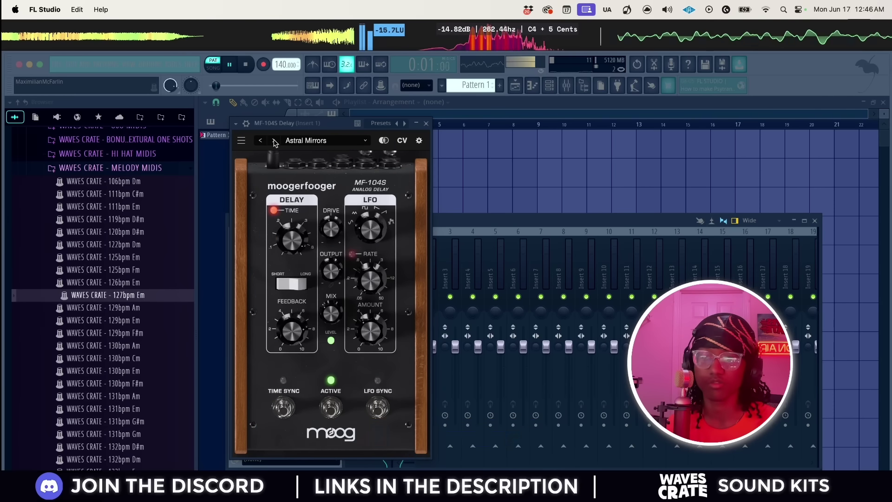
{"action": "key", "text": "space"}
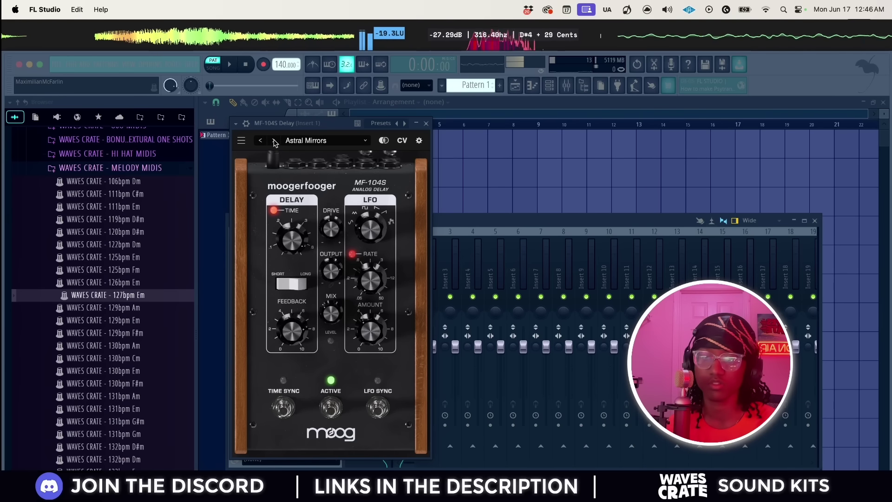
- Audition the Delay Throws and Dragon Cowboy delay presets, settle on Echo Vacuum, stop playback and close the plugin window
{"action": "left_click", "coordinate": [274, 140]}
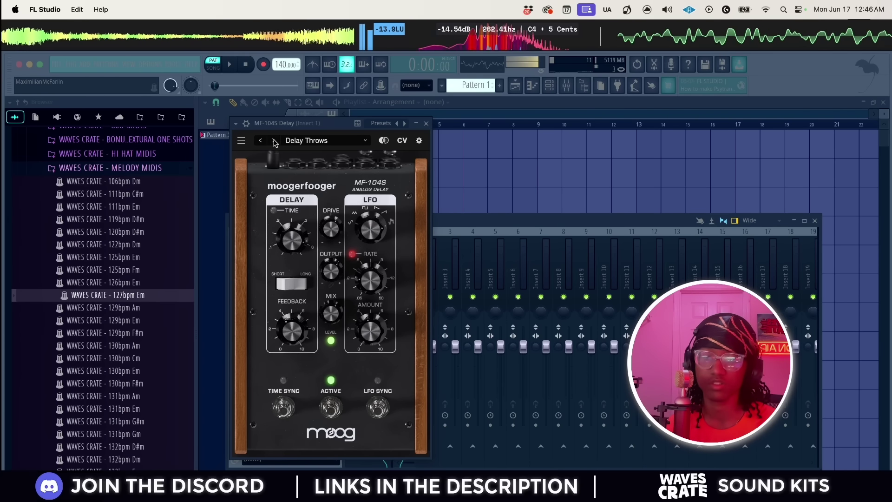
{"action": "left_click", "coordinate": [274, 141]}
{"action": "key", "text": "space"}
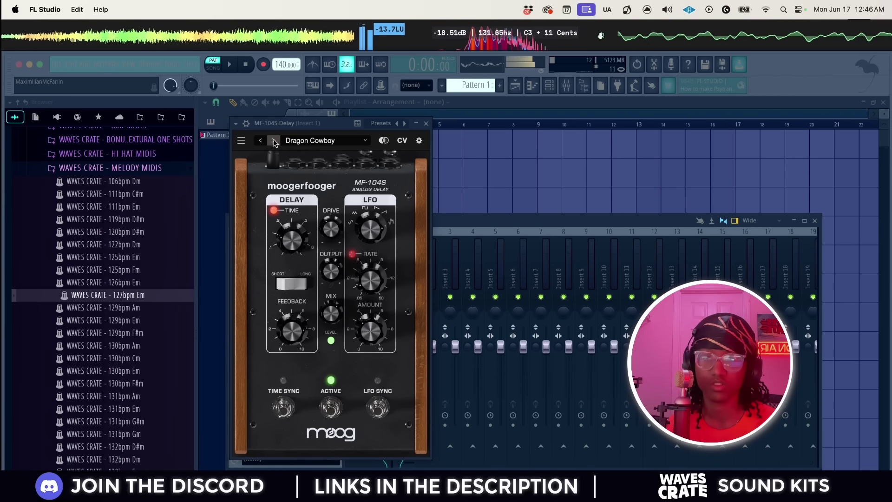
{"action": "left_click", "coordinate": [274, 141]}
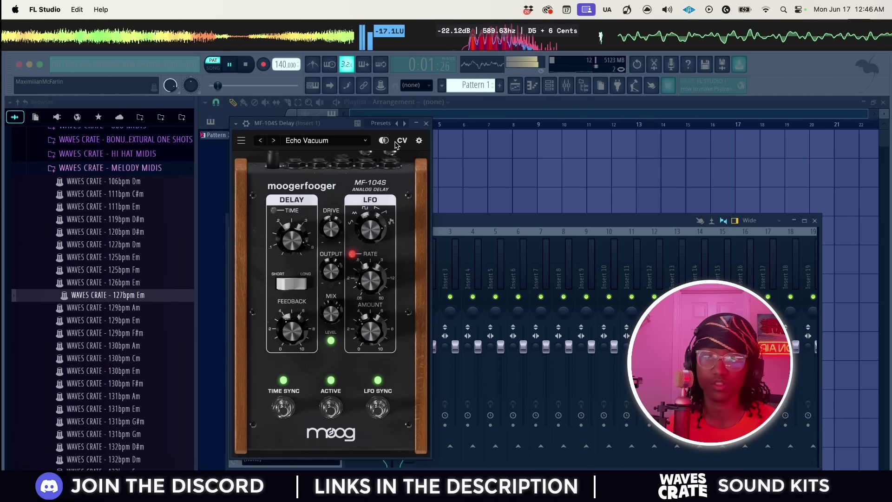
{"action": "key", "text": "space"}
{"action": "left_click", "coordinate": [426, 123]}
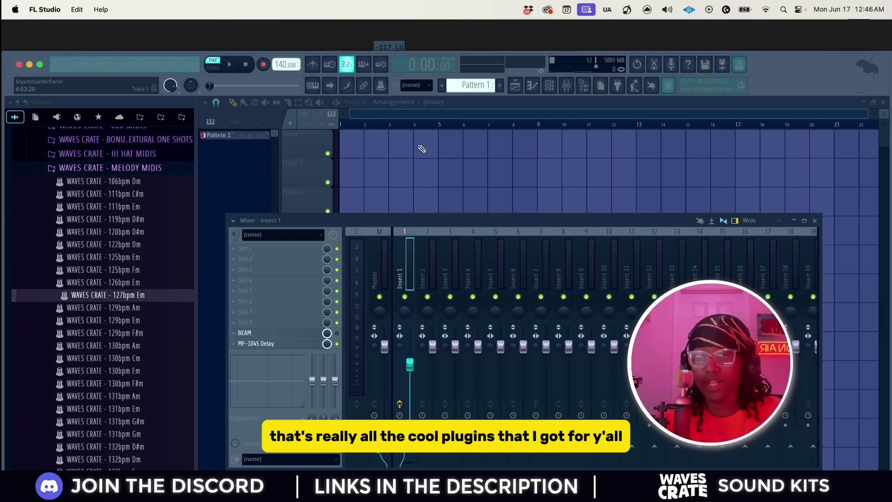
- Look over the installed effects in the plugin picker and close it
{"action": "scroll", "coordinate": [88, 288], "scroll_direction": "up", "scroll_amount": 15}
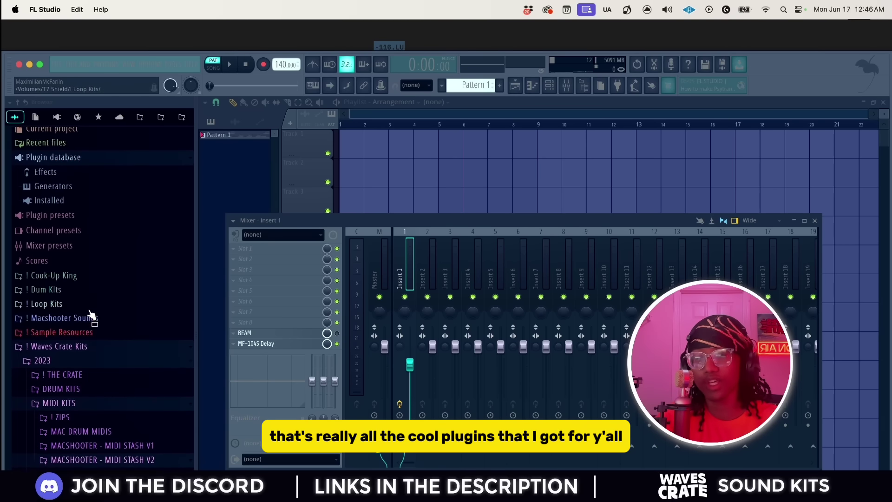
{"action": "left_click", "coordinate": [233, 320]}
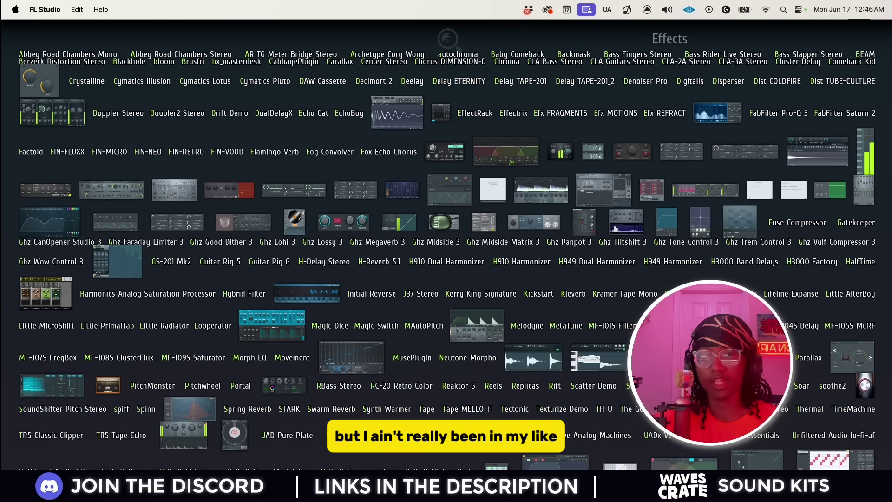
{"action": "key", "text": "Escape"}
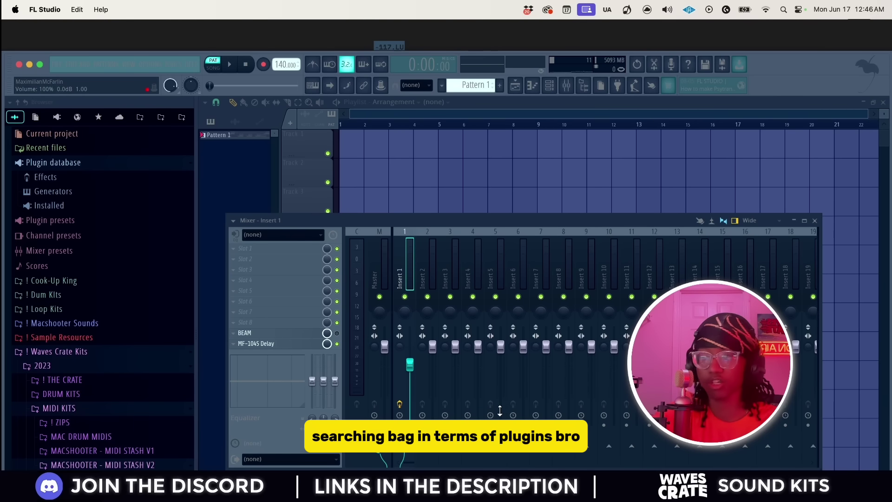